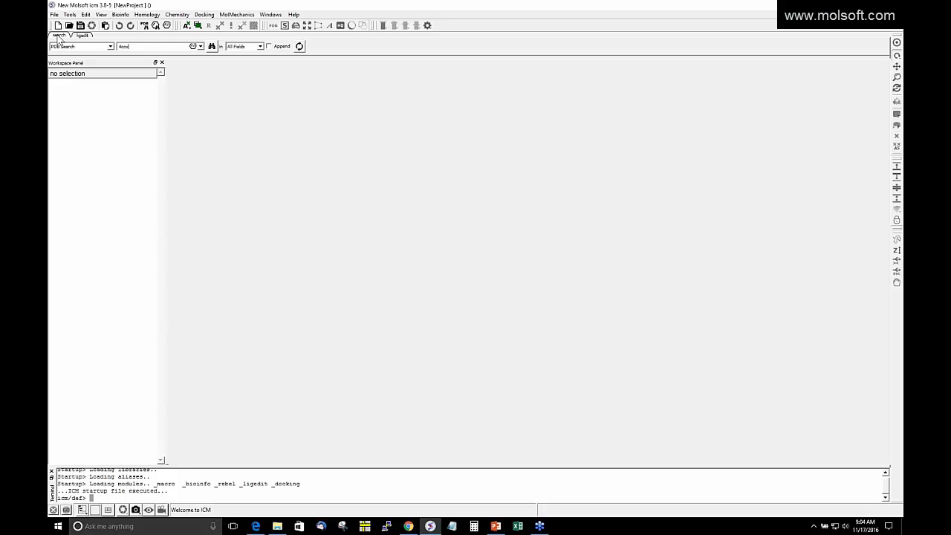
Step: Load PDB entry 4cox and delete chains b, c and d together with their heme and indomethacin molecules
left_click(179, 49)
left_click(212, 46)
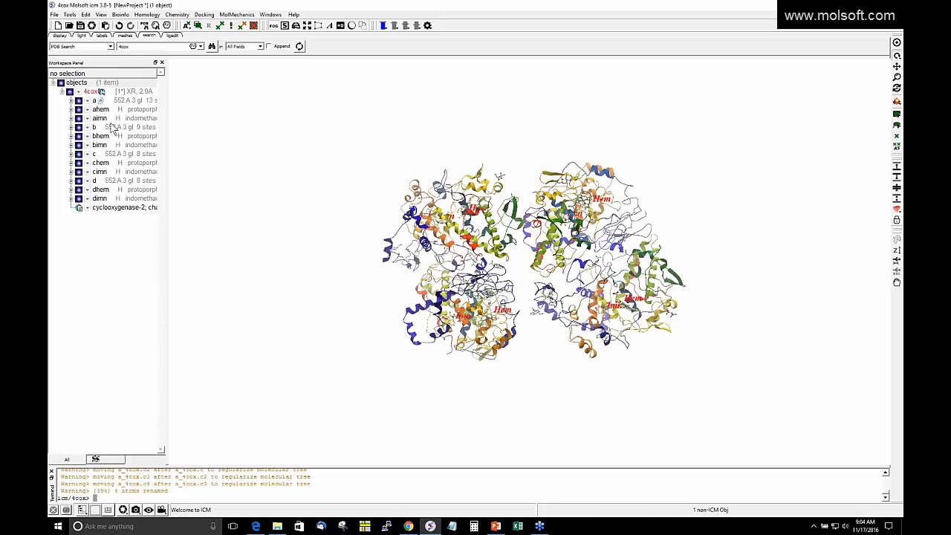
left_click(126, 130)
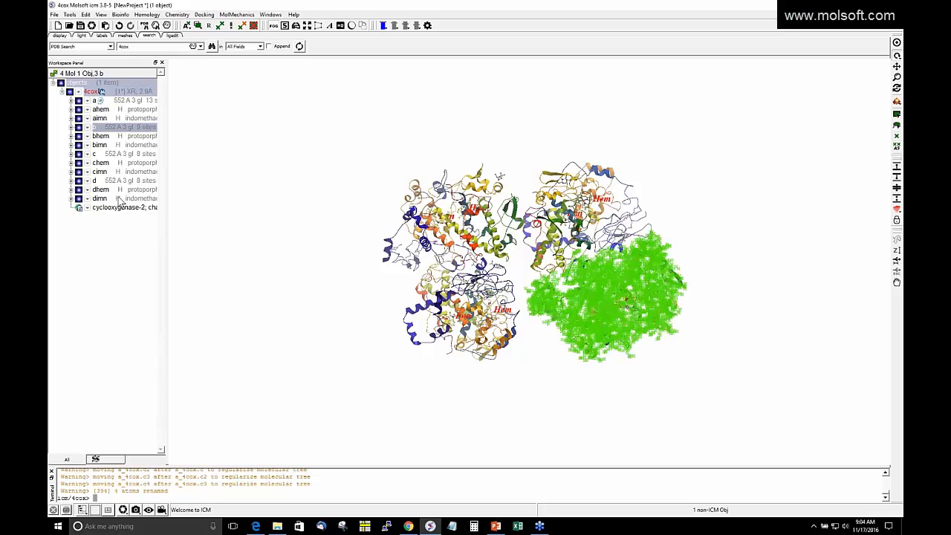
left_click(144, 198, "shift")
right_click(132, 158)
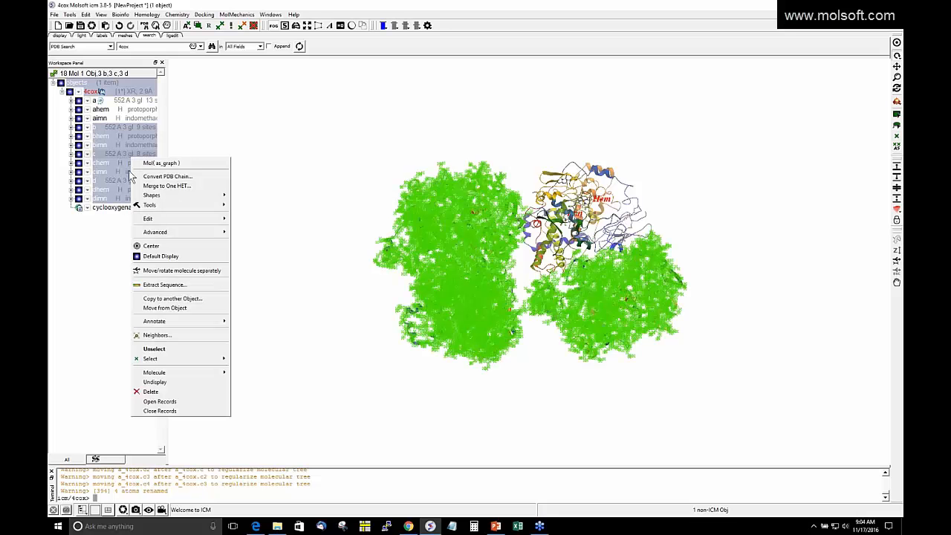
left_click(157, 393)
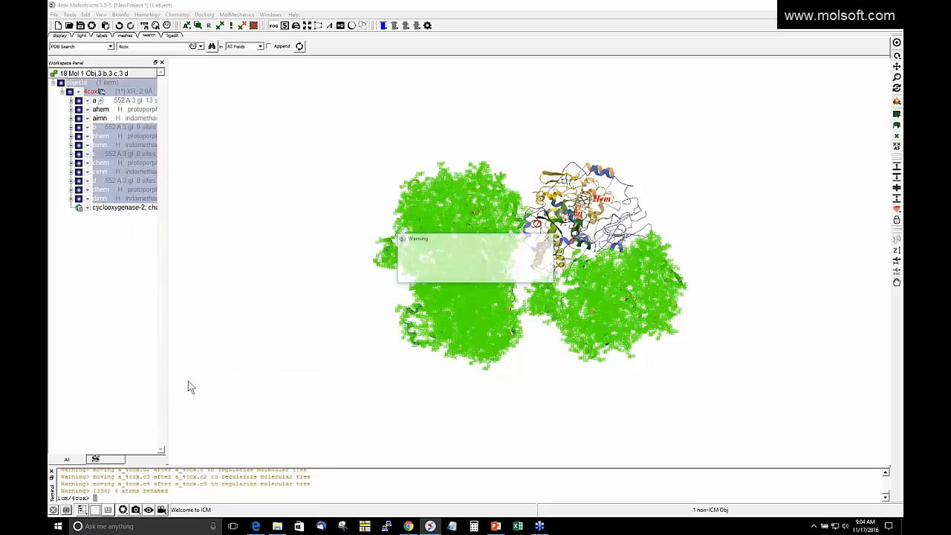
left_click(444, 274)
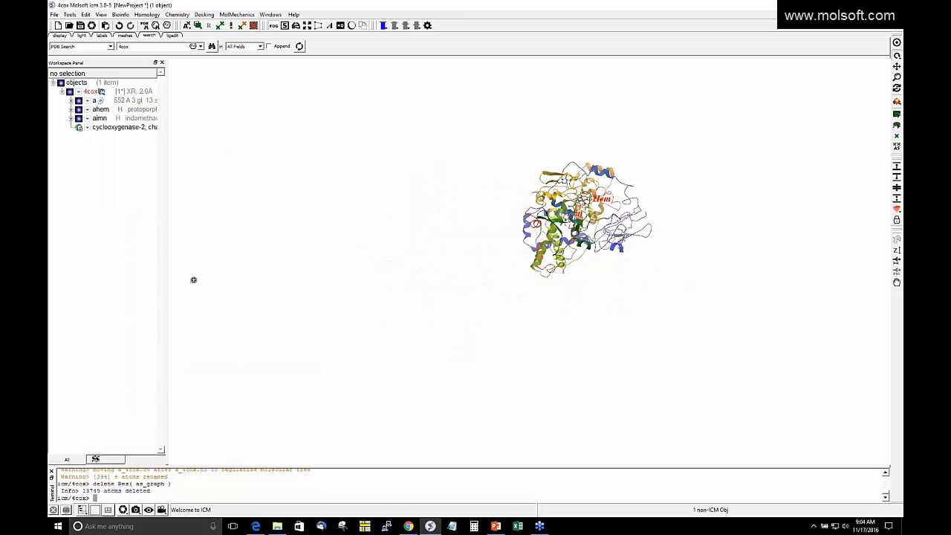
Step: Delete the remaining protoporphyrin molecule ahem from the 4cox object
left_click_drag(193, 280, 190, 246)
middle_click_drag(756, 72, 642, 168)
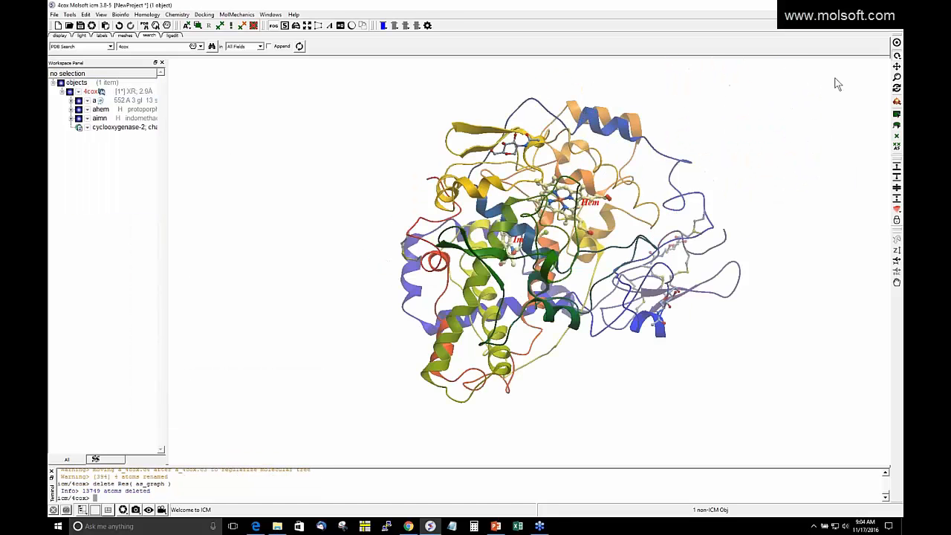
left_click_drag(781, 110, 716, 156)
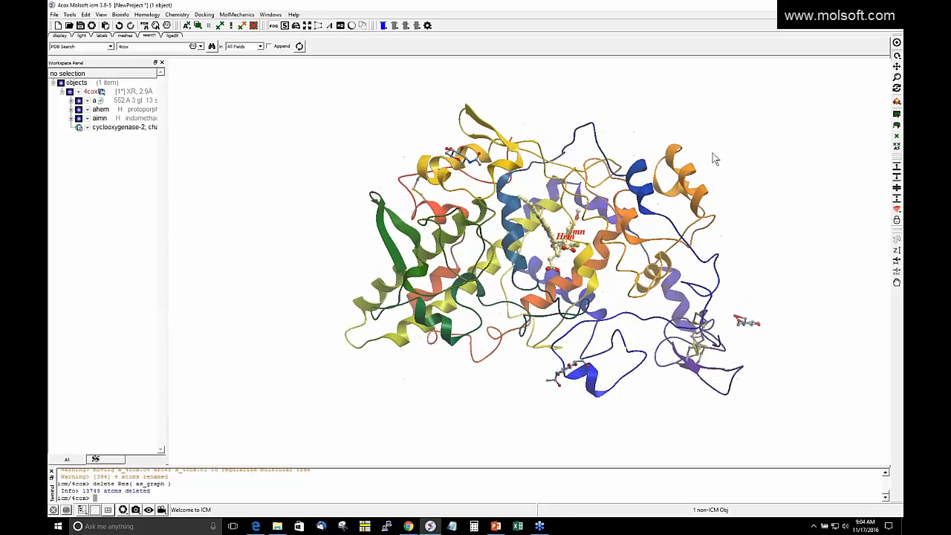
right_click(111, 110)
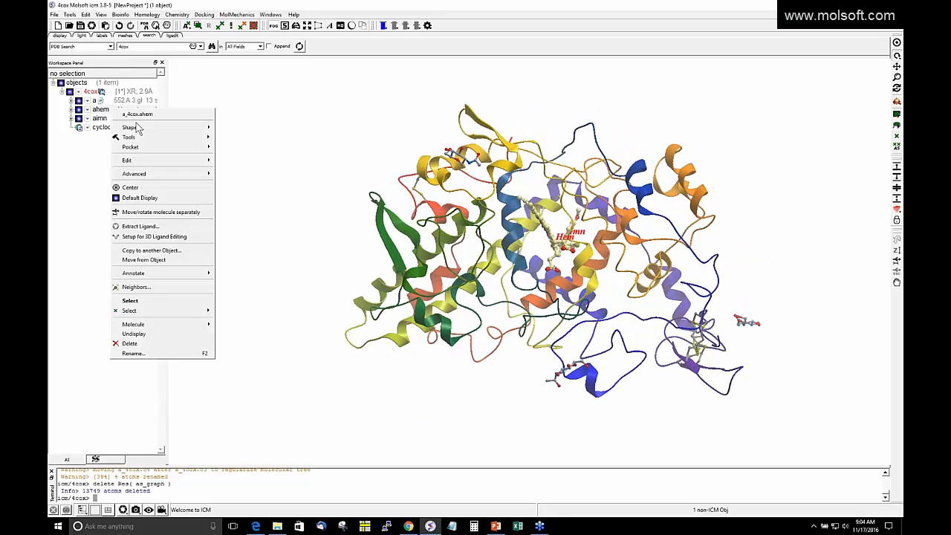
left_click(152, 343)
left_click(458, 273)
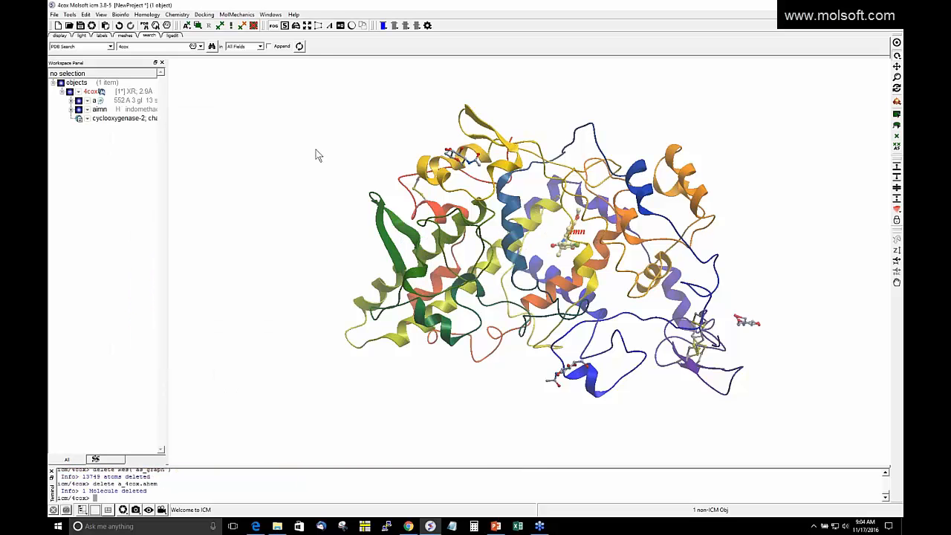
Step: Move the indomethacin ligand aimn out of the 4cox object into an object of its own
left_click_drag(315, 155, 121, 248)
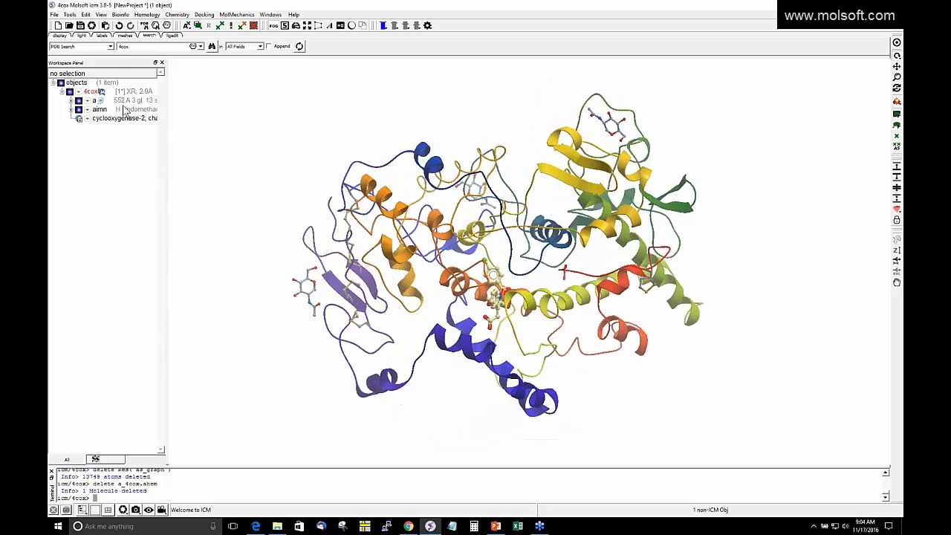
left_click(127, 110)
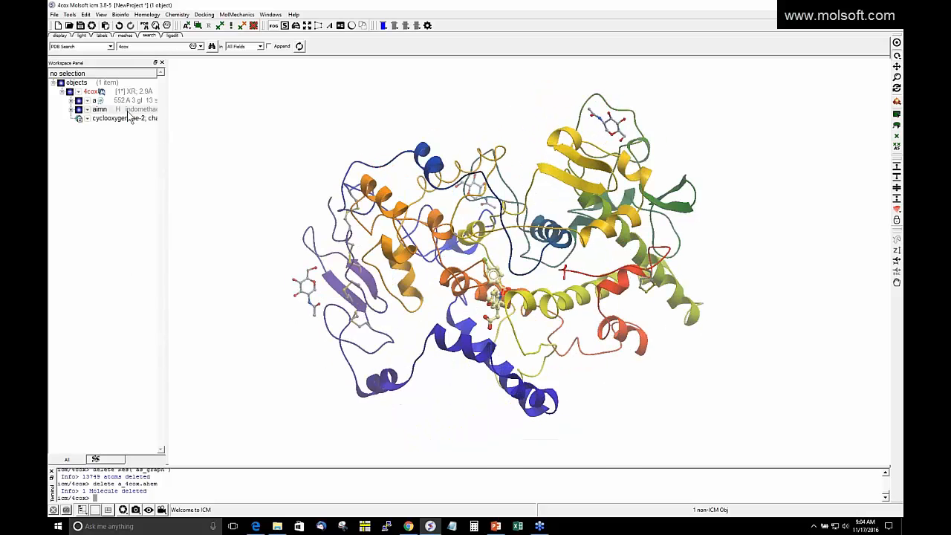
left_click(897, 42)
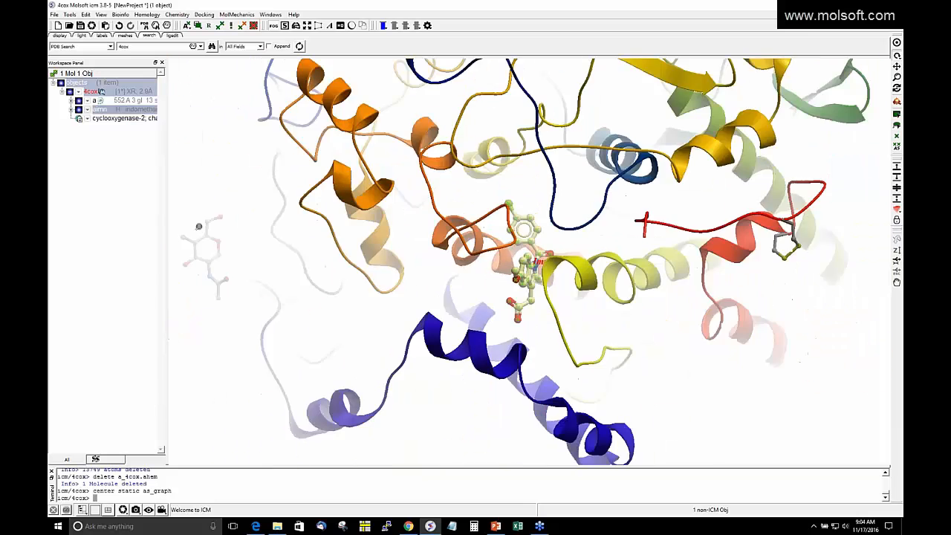
left_click(124, 151)
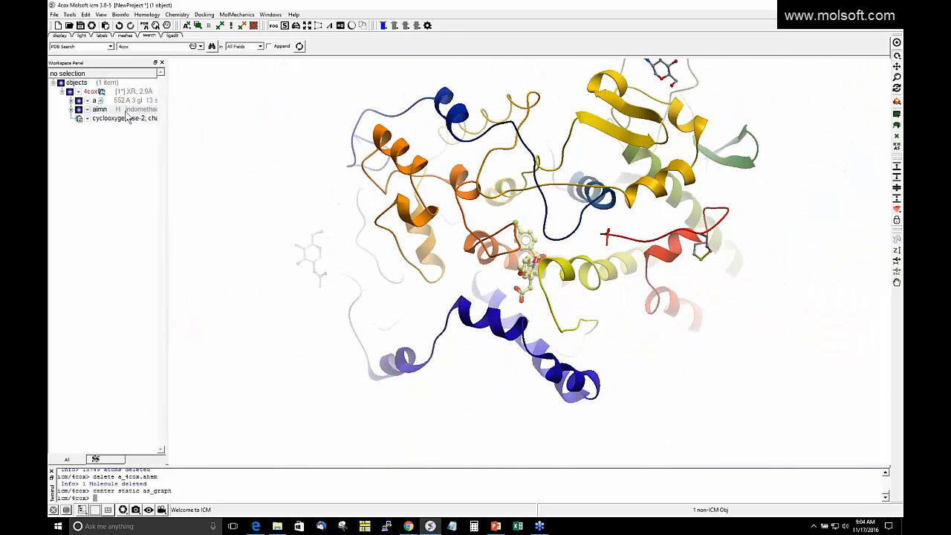
mouse_move(386, 222)
left_mouse_down()
mouse_move(409, 232)
mouse_move(384, 220)
left_mouse_up()
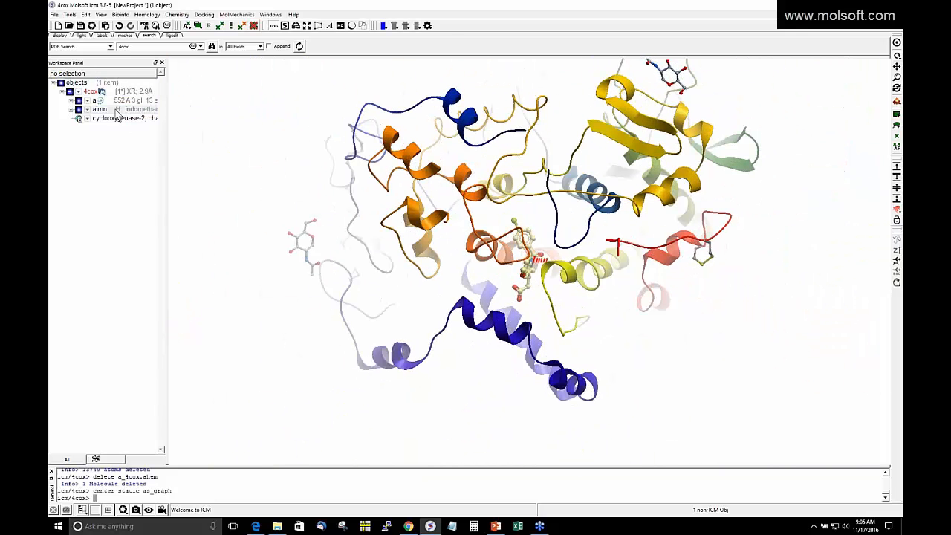
right_click(117, 113)
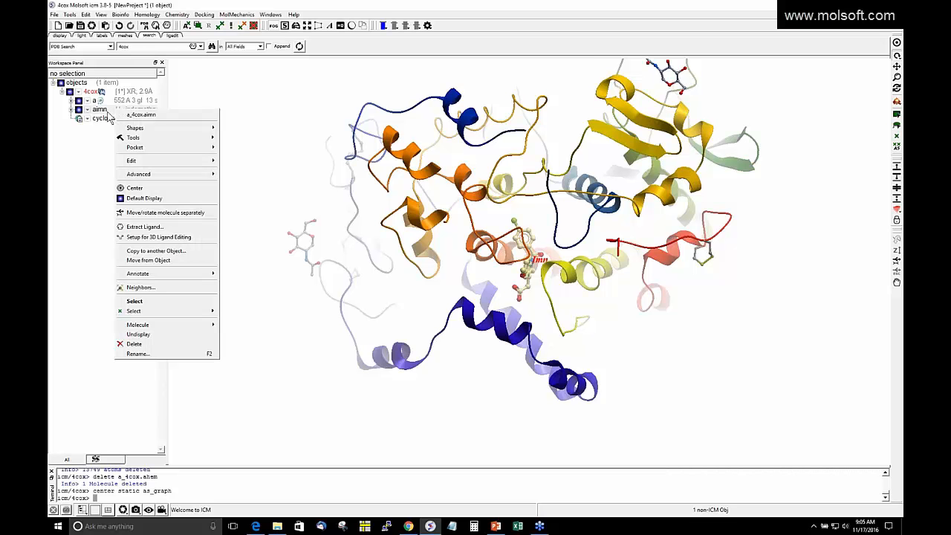
left_click(155, 260)
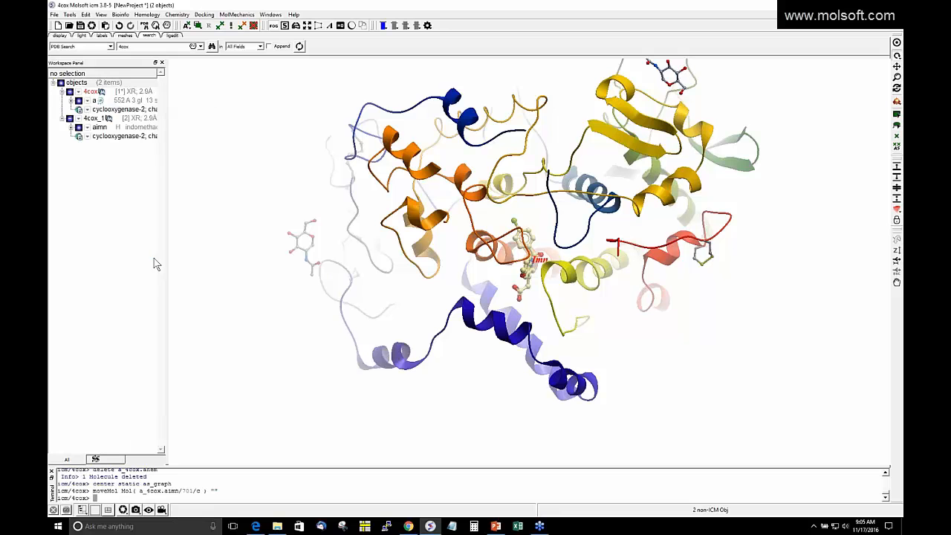
Step: Rename the 4cox protein object to receptor
right_click(93, 99)
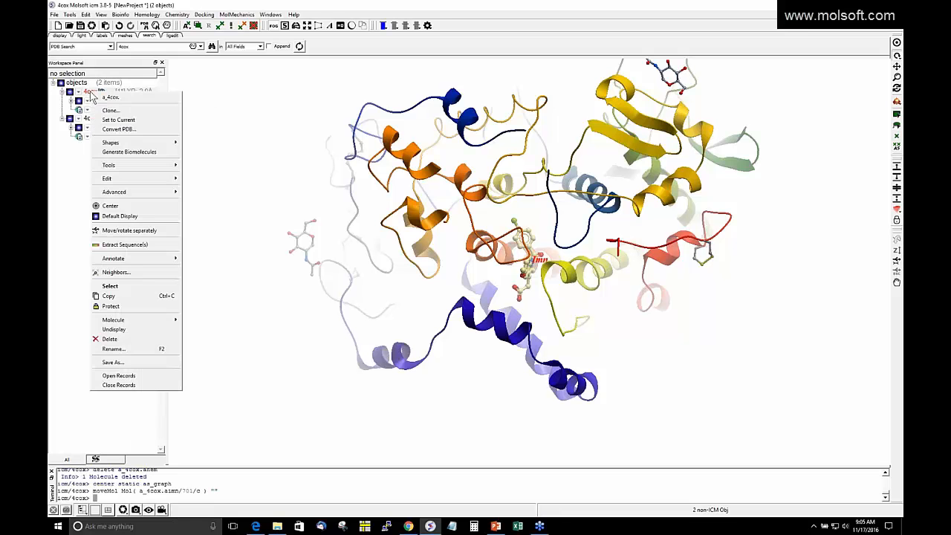
left_click(124, 350)
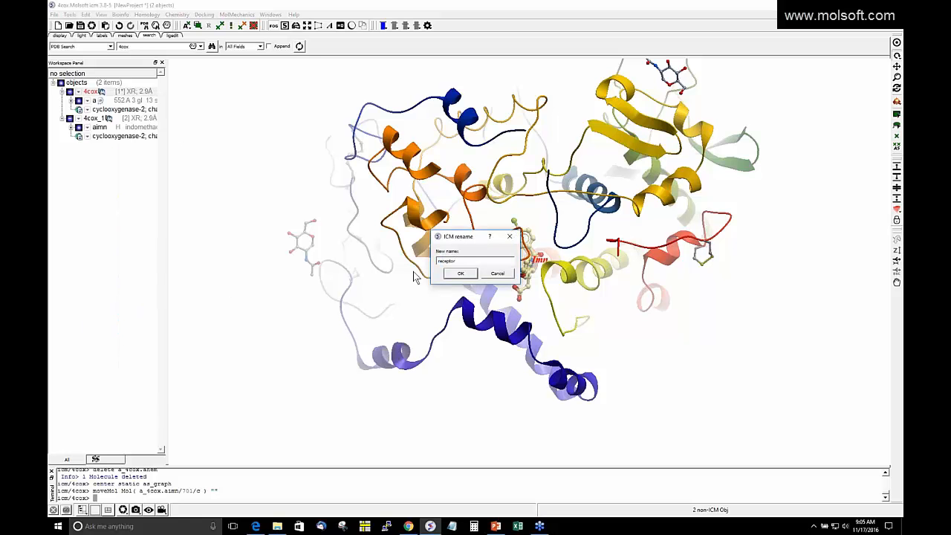
left_click(460, 273)
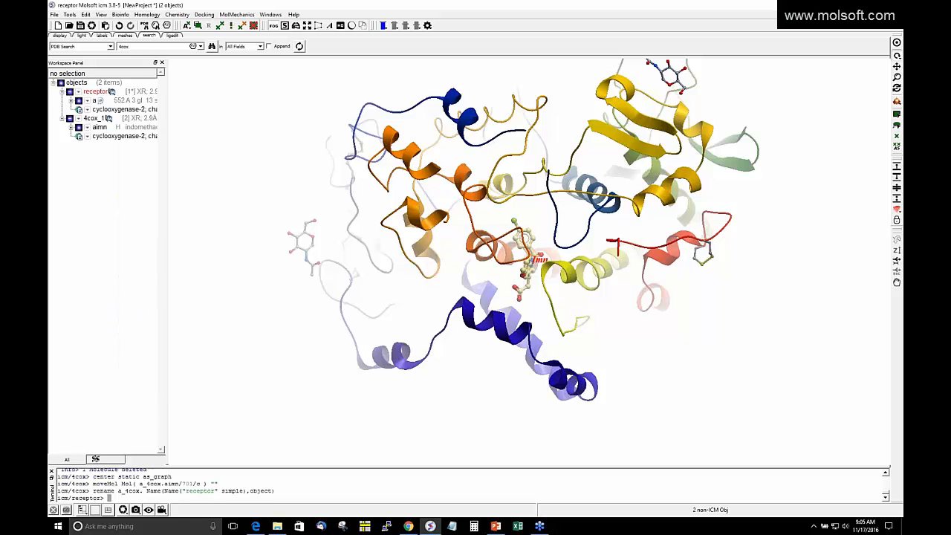
Step: Rename the separate object holding the indomethacin molecule to ligand
right_click(94, 119)
left_click(136, 374)
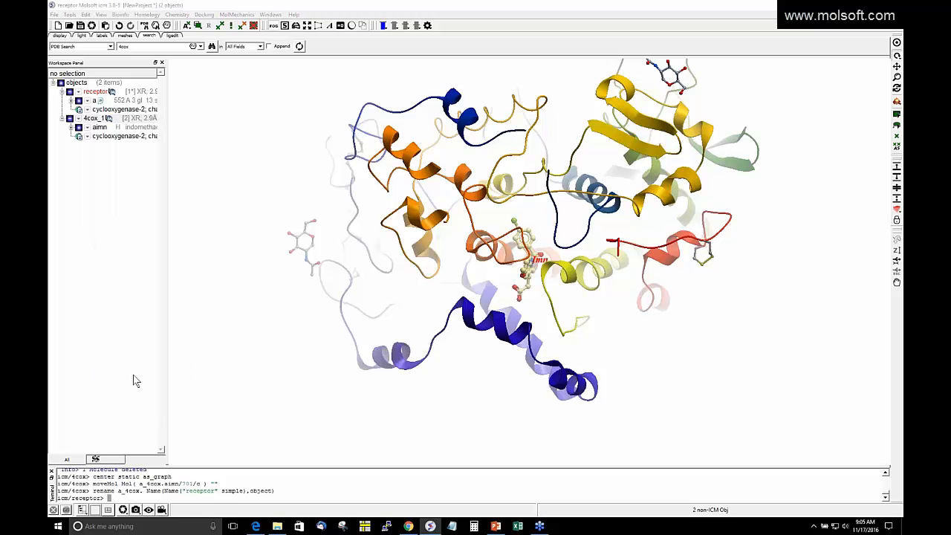
type("ligan")
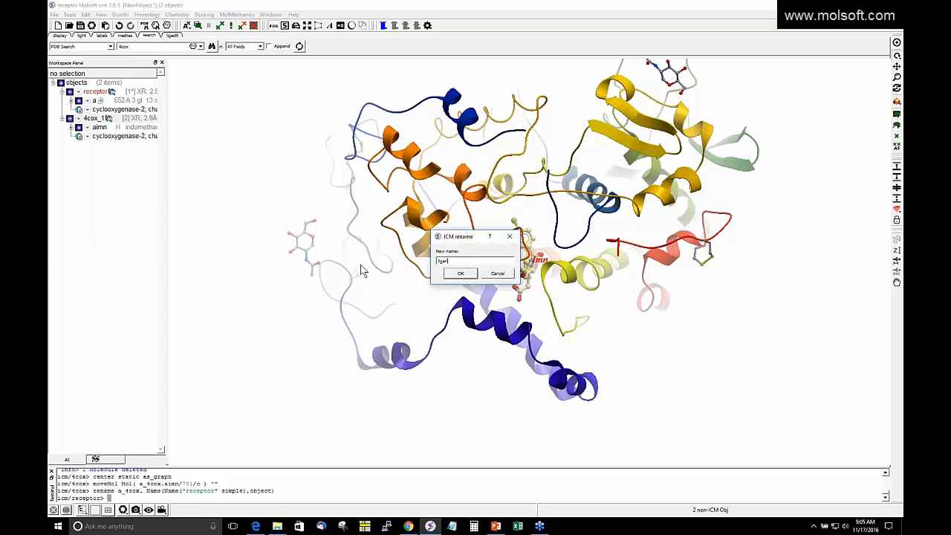
type("d")
key("Return")
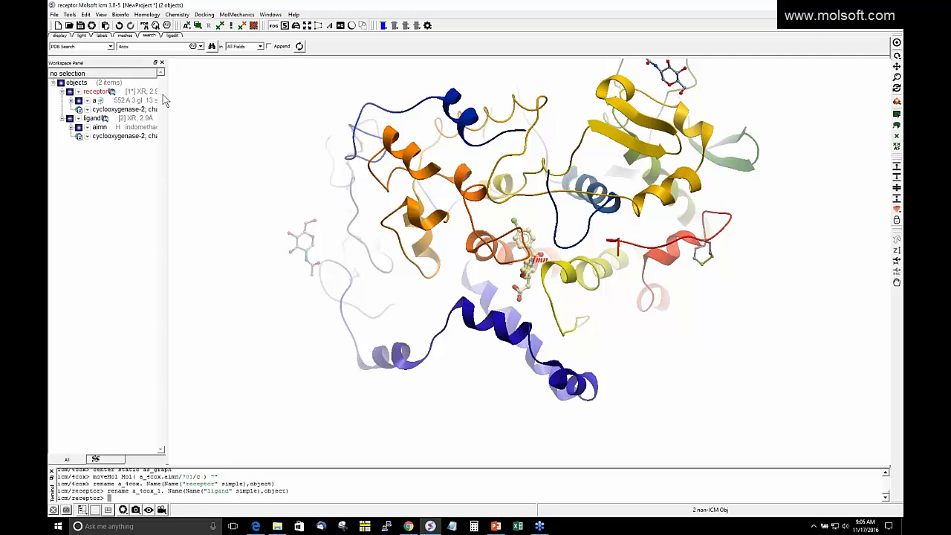
Step: Convert the receptor from PDB to an ICM object in place of the original, deleting water and optimizing His, Pro, Asn, Gln and Cys
left_click_drag(165, 101, 204, 100)
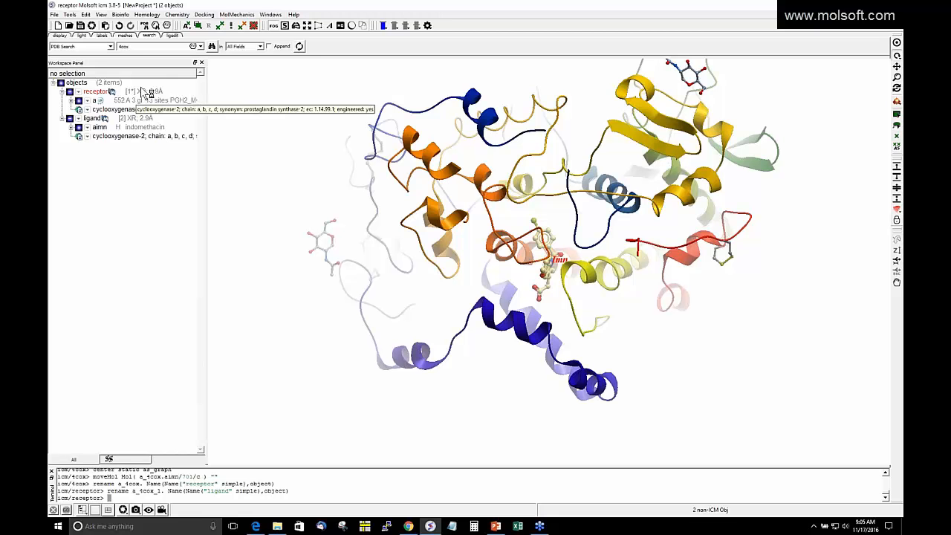
right_click(144, 91)
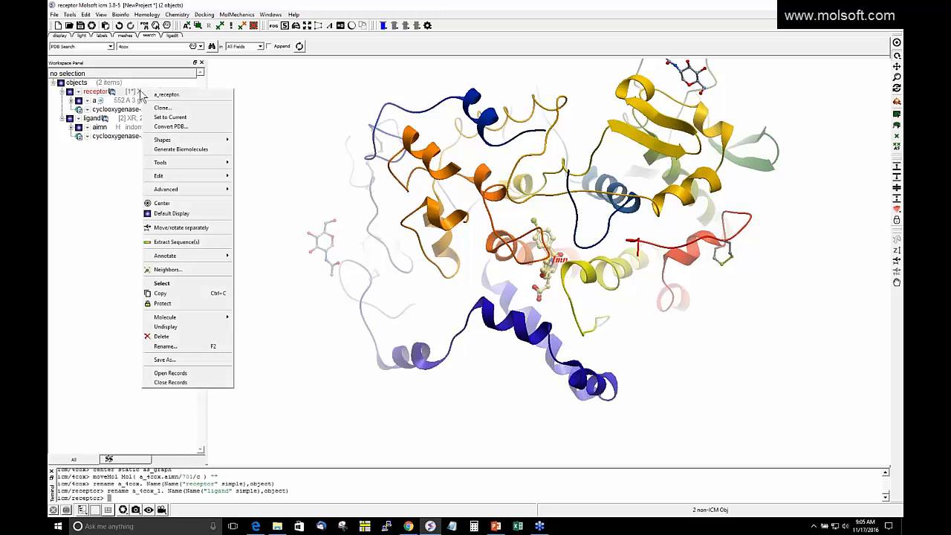
left_click(170, 128)
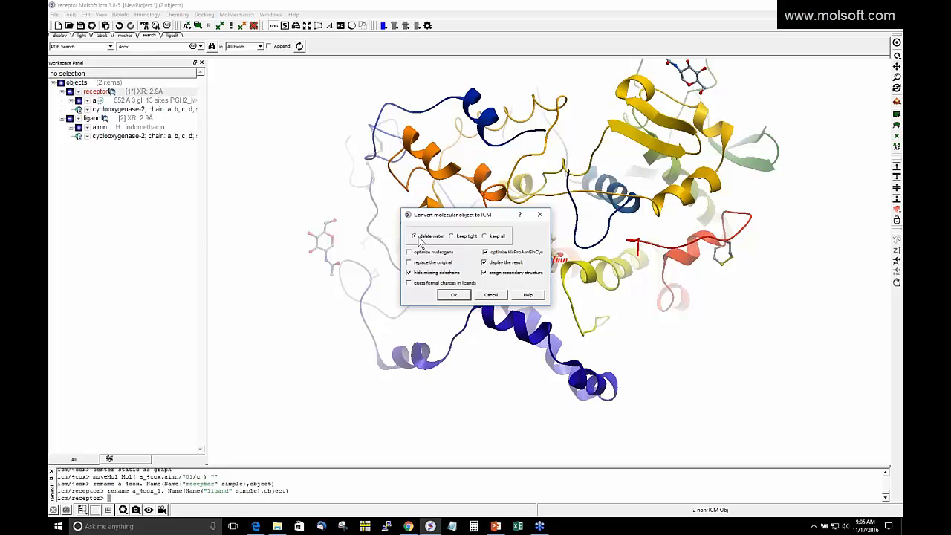
left_click(458, 239)
left_click(436, 236)
left_click(484, 235)
left_click(438, 237)
left_click(486, 252)
left_click(452, 295)
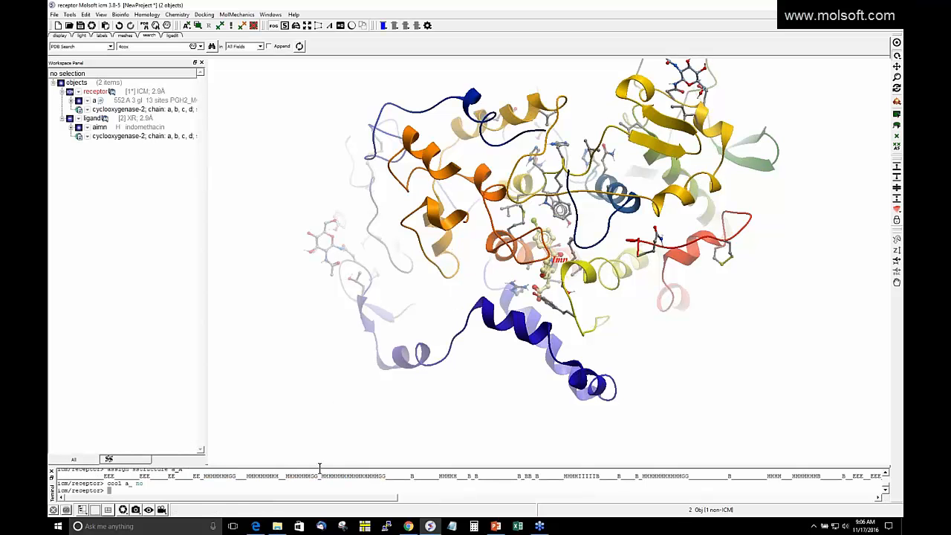
Step: Hide the stick representation of all molecules so only the protein ribbon is drawn
left_click_drag(320, 465, 321, 427)
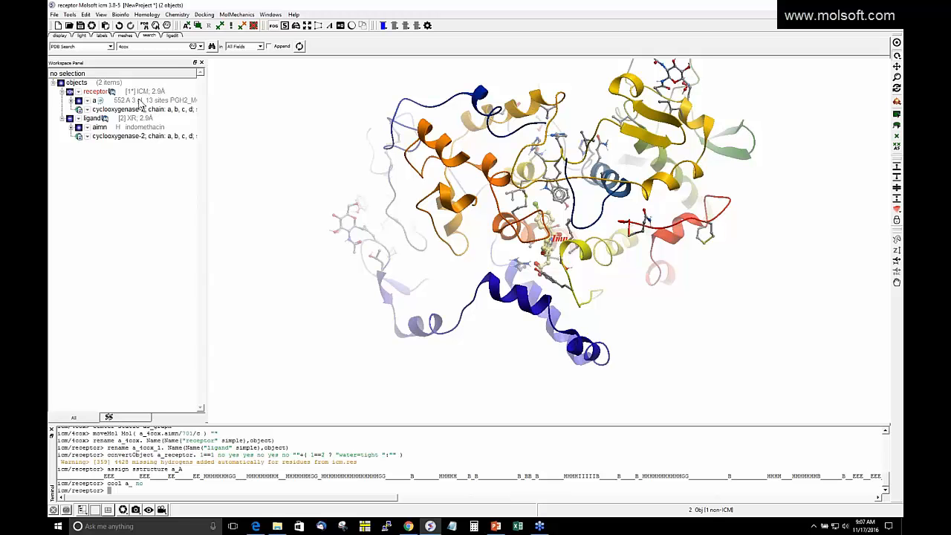
left_click_drag(240, 199, 240, 205)
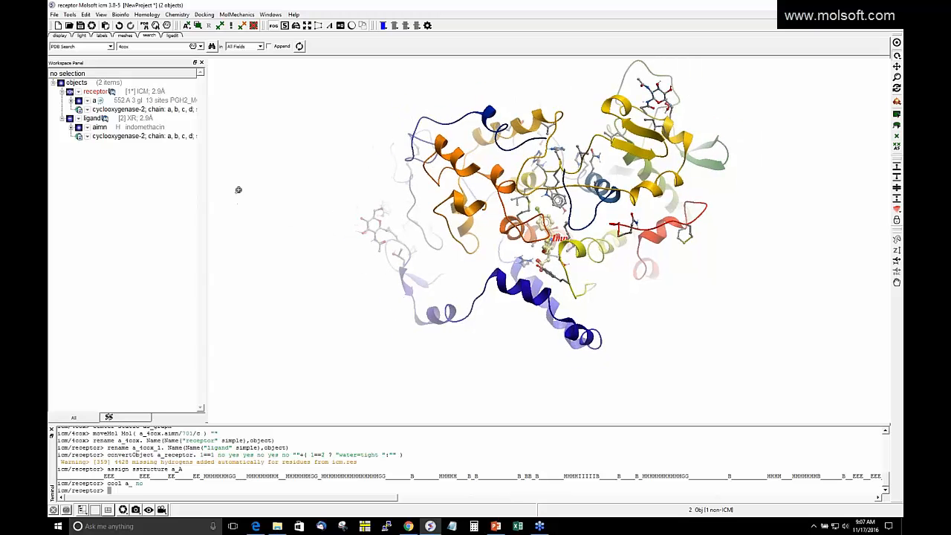
left_click_drag(340, 167, 333, 268)
left_click(58, 36)
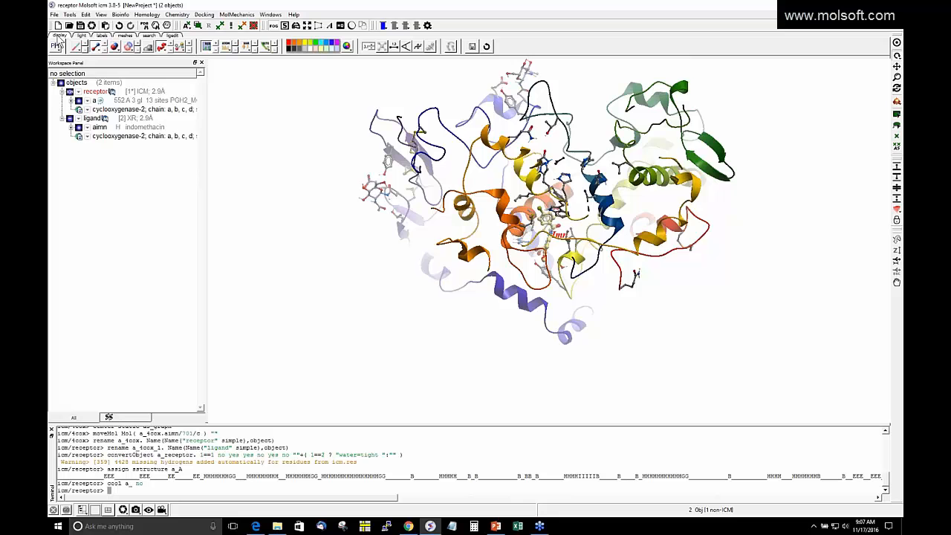
left_click(96, 47)
Step: Select the whole receptor and predict its binding pockets with icmPocketFinder, using the current selection as input and a tolerance of 4.6
left_click_drag(304, 164, 286, 219)
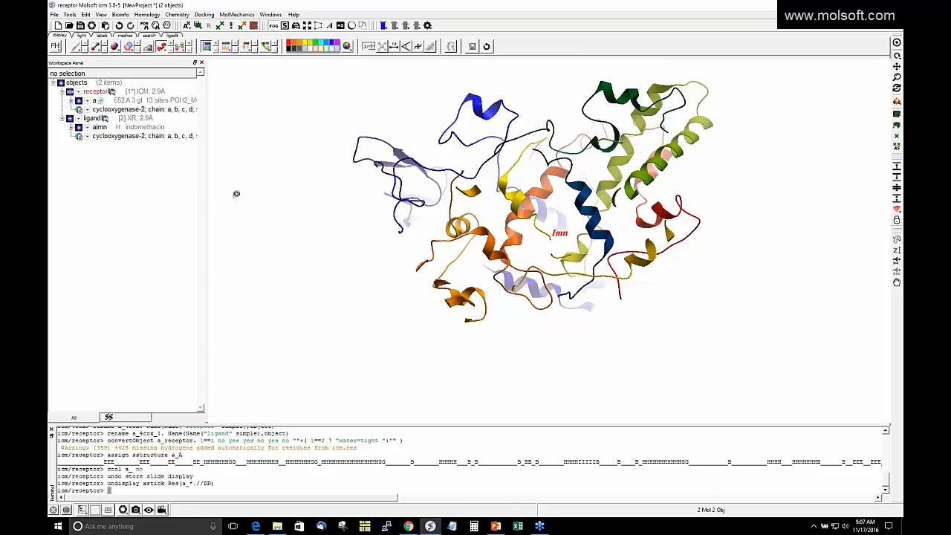
left_click_drag(236, 194, 236, 171)
middle_click_drag(242, 242, 255, 304)
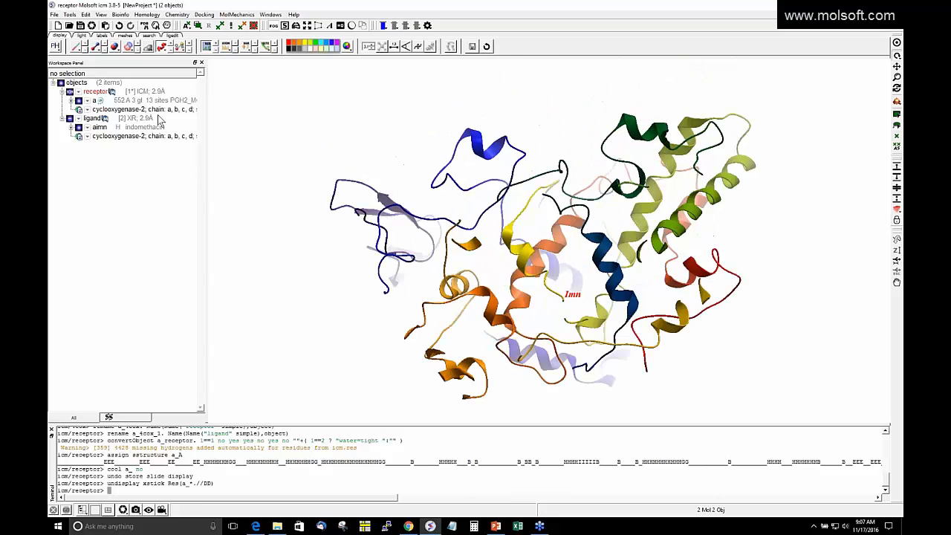
left_click(151, 95)
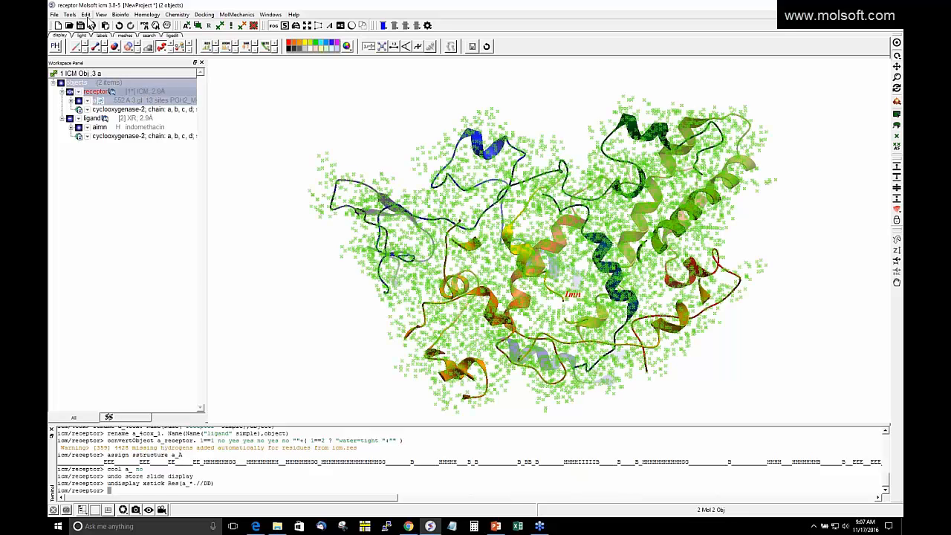
left_click(71, 16)
mouse_move(75, 37)
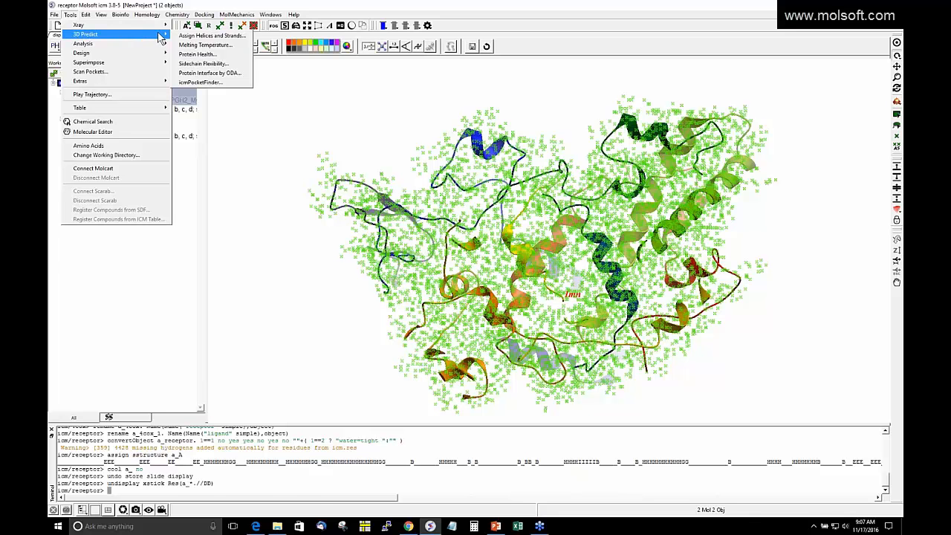
left_click(199, 82)
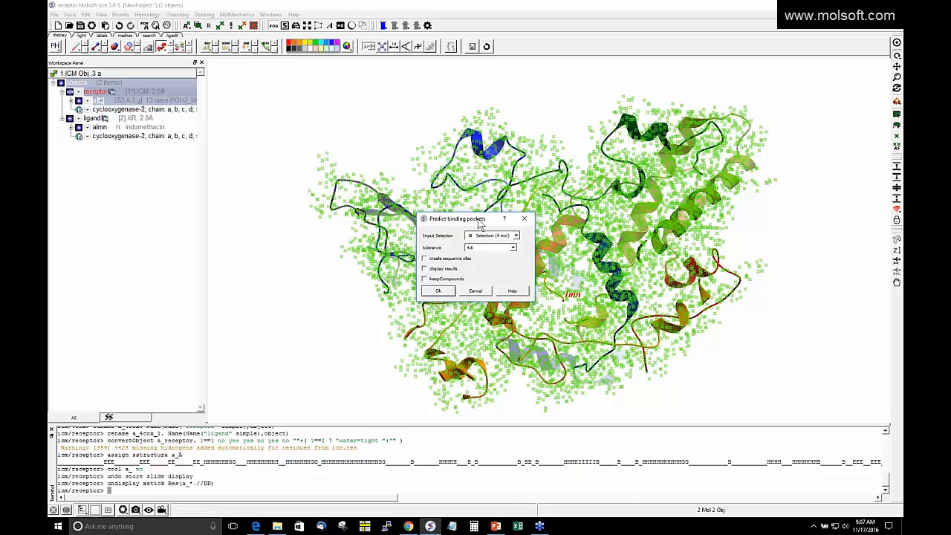
left_click_drag(481, 221, 287, 154)
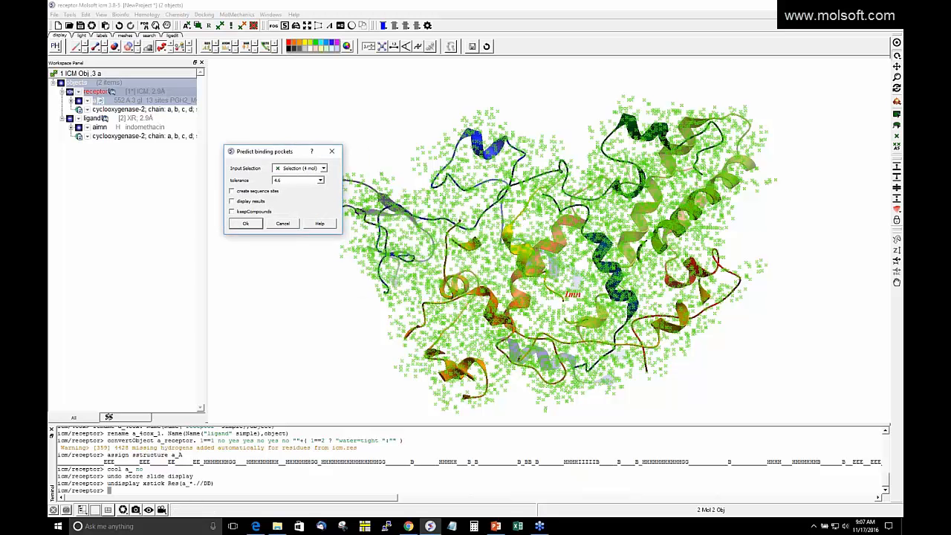
left_click(325, 171)
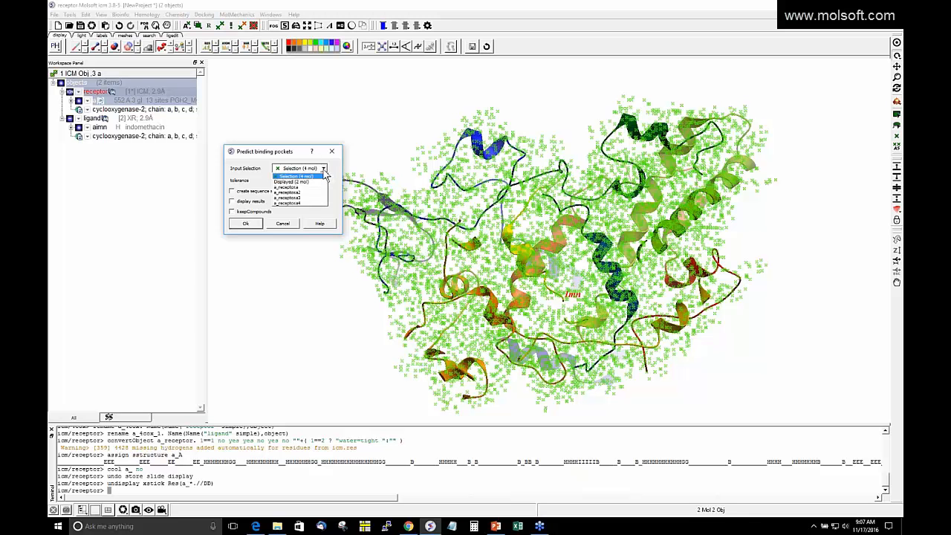
left_click(325, 171)
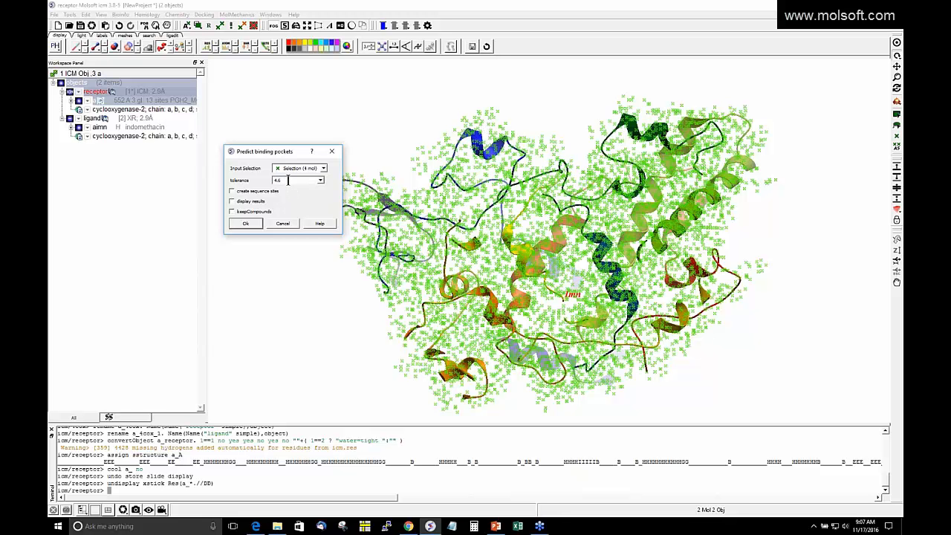
left_click_drag(288, 180, 275, 180)
left_click(249, 225)
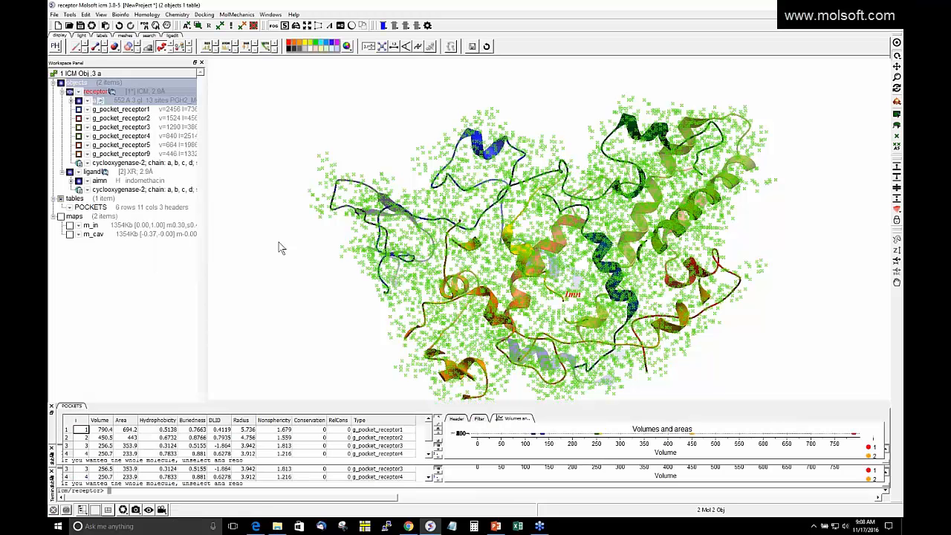
Step: Close the terminal, enlarge the POCKETS table area and sort the pockets by buriedness in descending order
left_click(52, 473)
left_click_drag(337, 395, 336, 308)
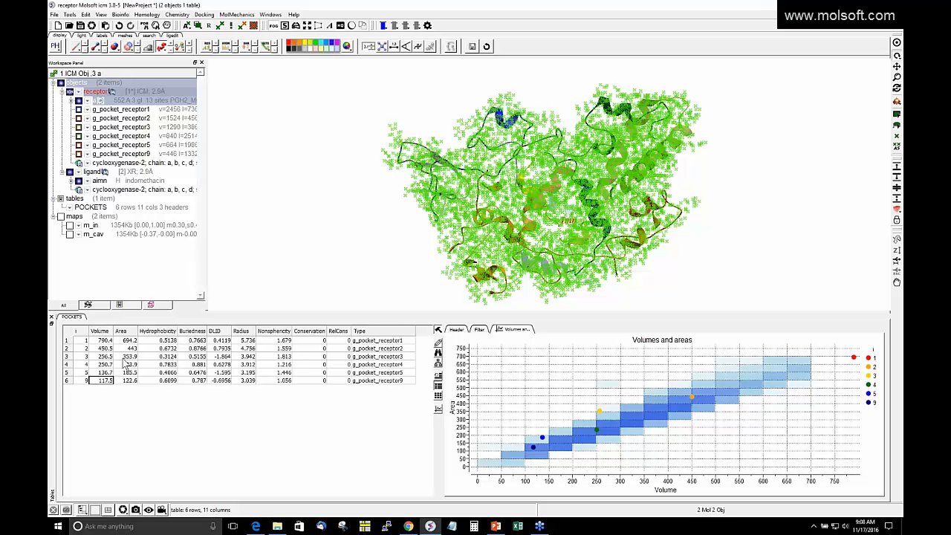
left_click(183, 332)
left_click(182, 331)
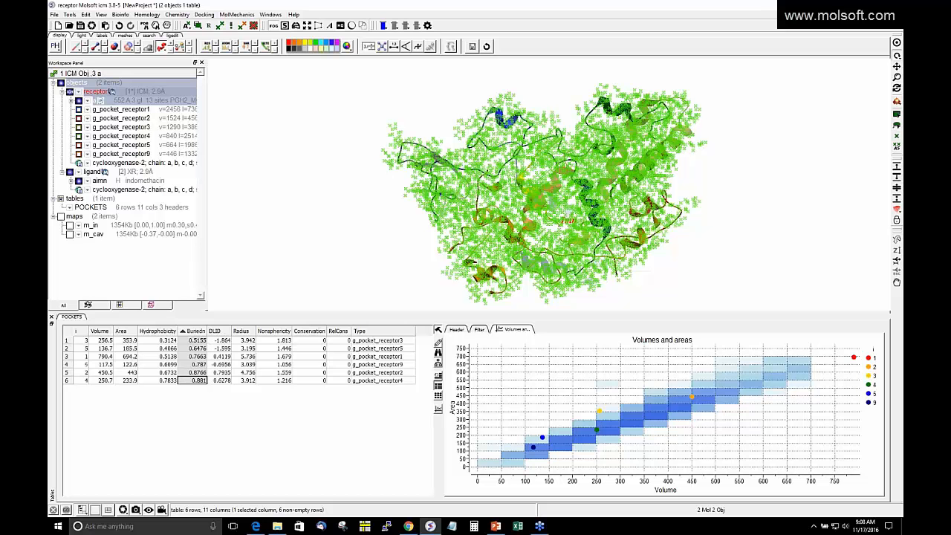
left_click(185, 331)
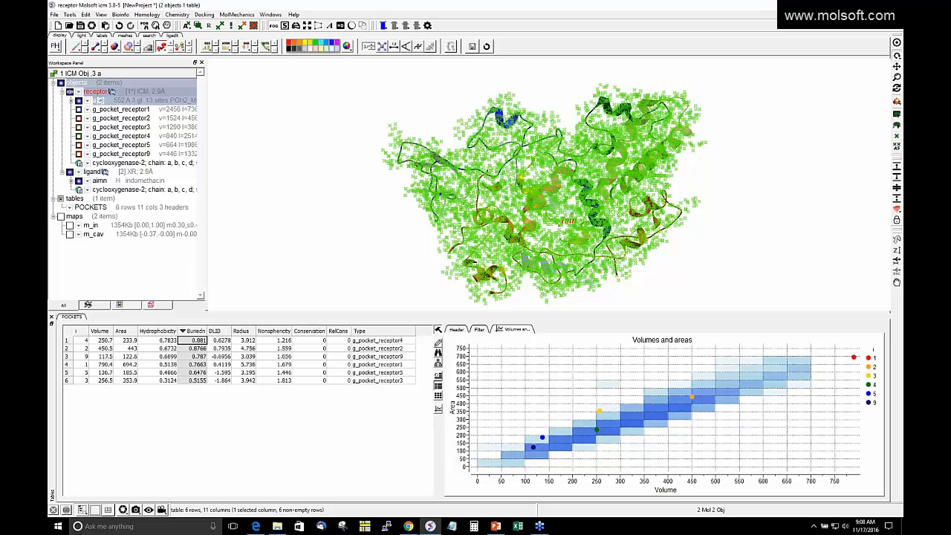
Step: Sort the POCKETS table by DLID in descending order
left_click(215, 332)
left_click(212, 332)
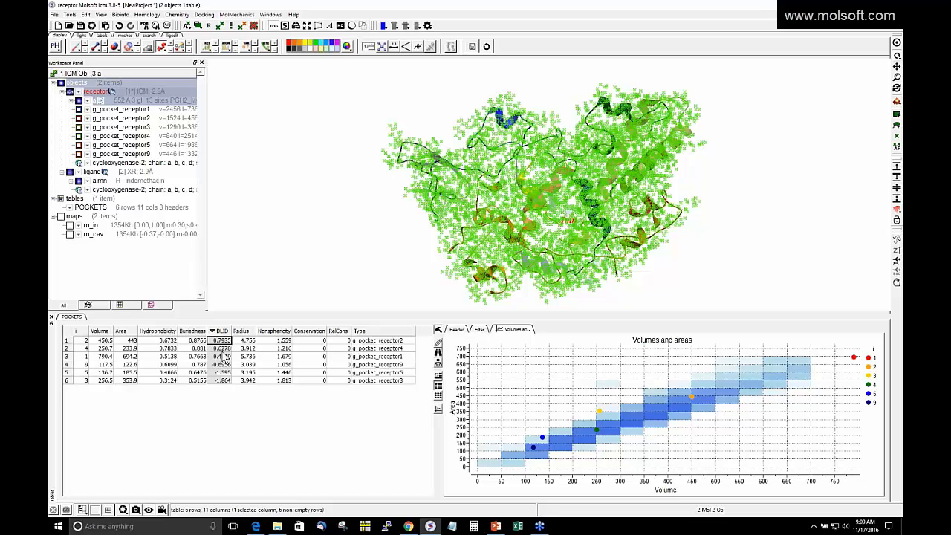
left_click(242, 349)
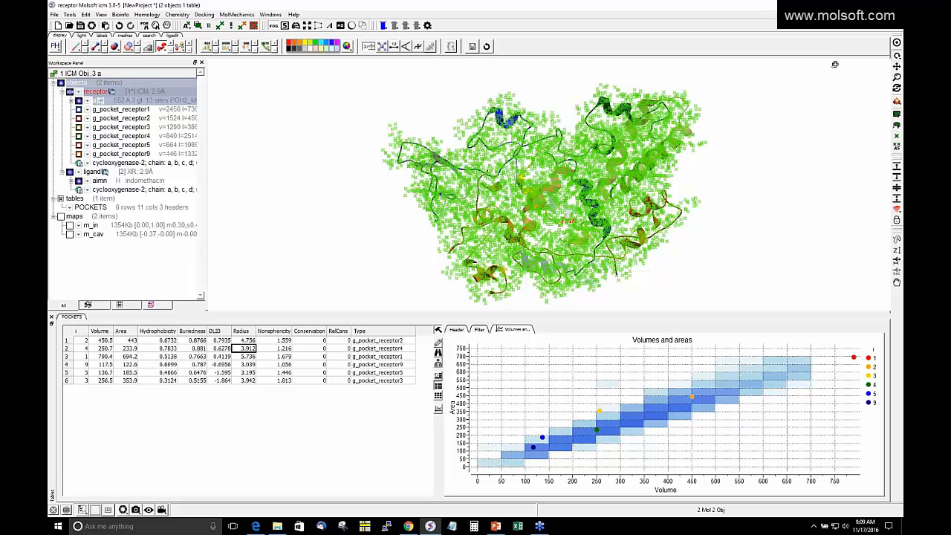
Step: Clear the selection and display the six predicted pocket meshes, g_pocket_receptor1 to 5 and g_pocket_receptor9, on the receptor
left_click(253, 26)
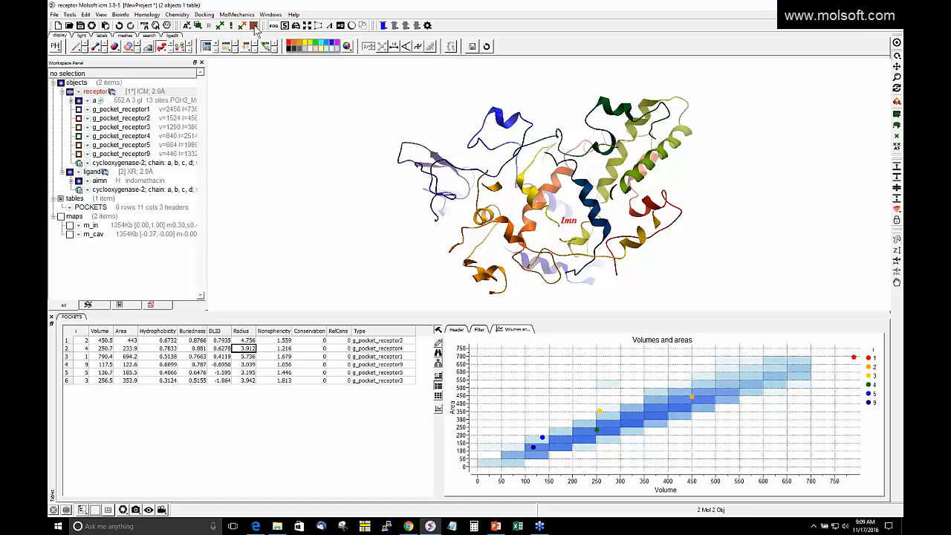
left_click(78, 109)
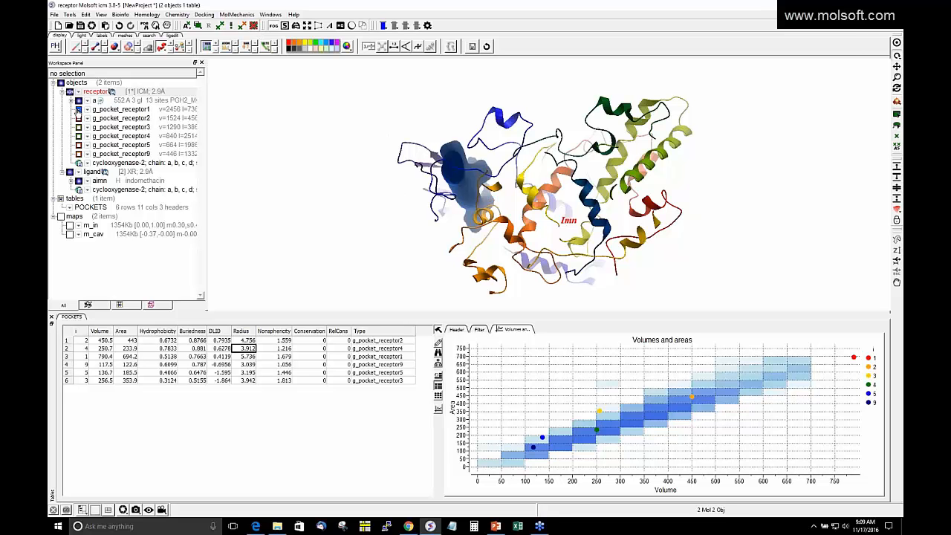
left_click(78, 118)
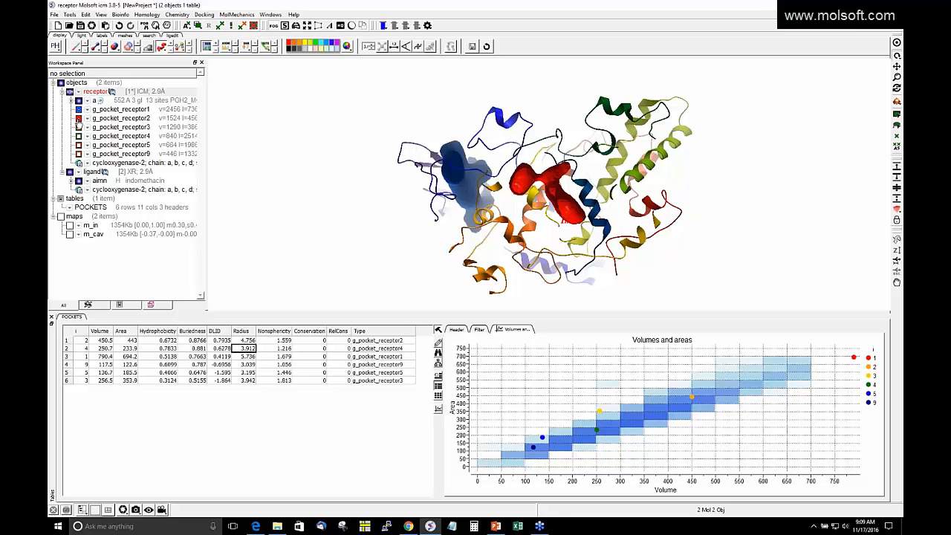
left_click(78, 127)
left_click(78, 136)
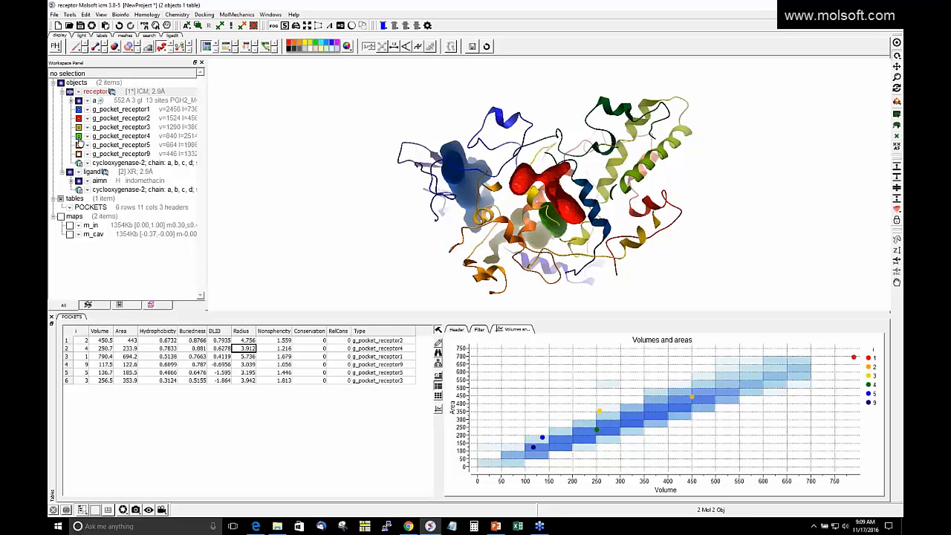
left_click(78, 145)
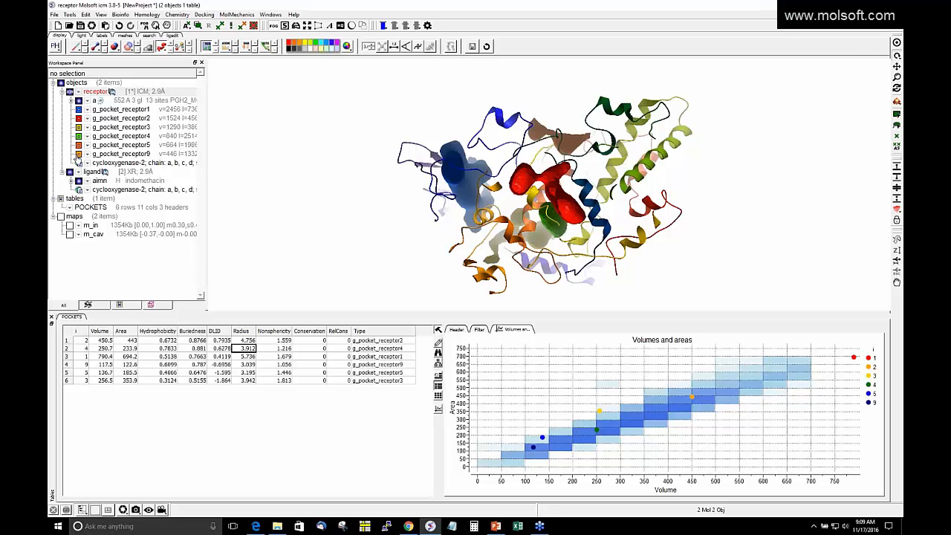
left_click_drag(327, 150, 350, 302)
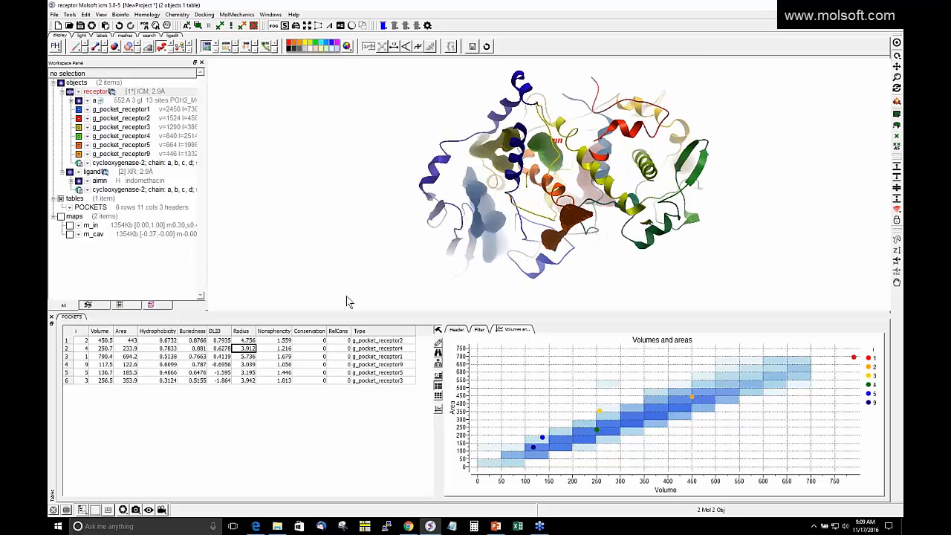
Step: Highlight the indomethacin ligand and the residues around pockets 4 and 2 to compare their locations in the structure
left_click(112, 182)
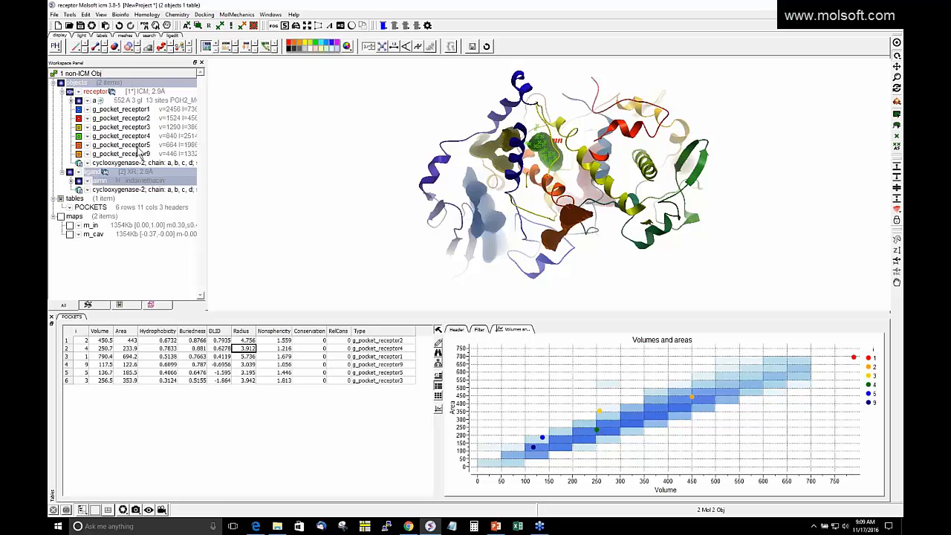
left_click(105, 349)
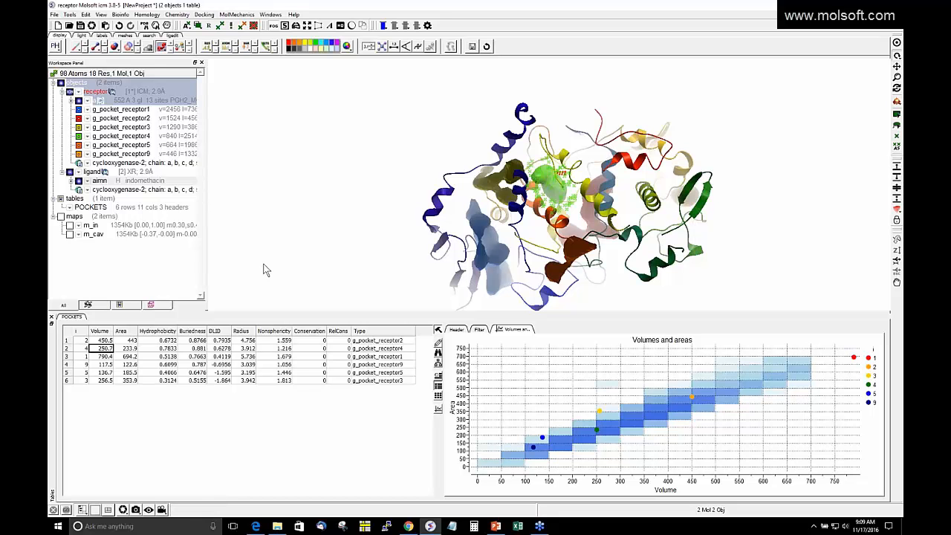
left_click(162, 341)
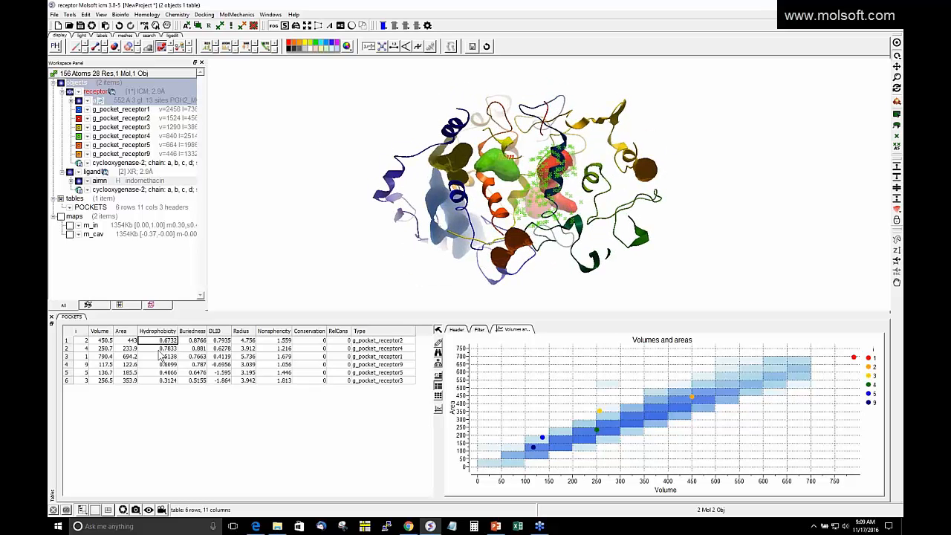
left_click(221, 349)
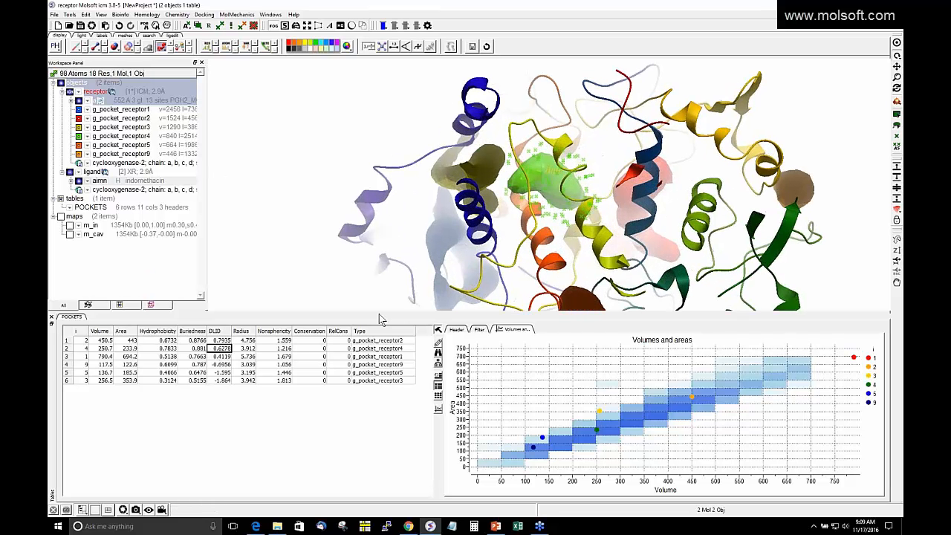
Step: Enlarge the 3D view and render the g_pocket_receptor4 mesh as wire, solid smooth and finally smooth transparent, with the atom selection cleared
left_click_drag(379, 309, 380, 392)
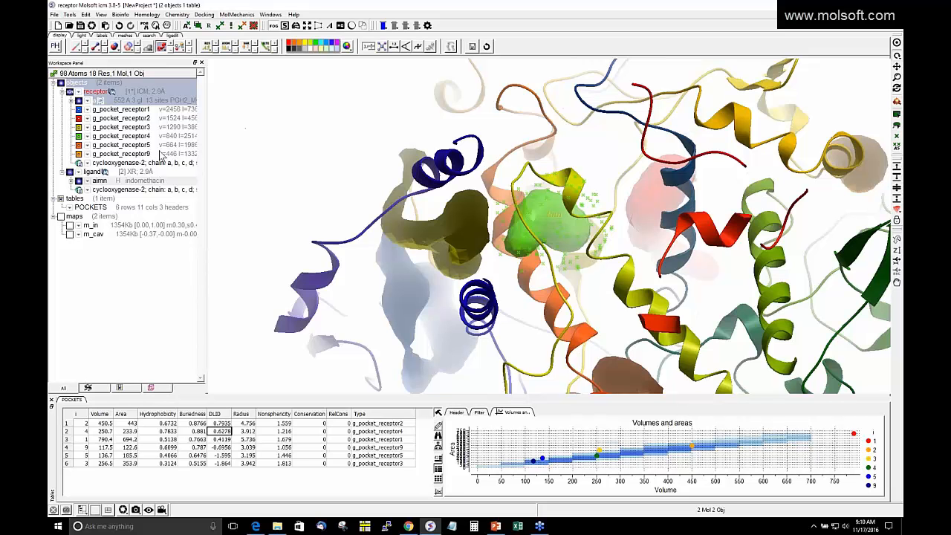
right_click(79, 144)
left_click(86, 156)
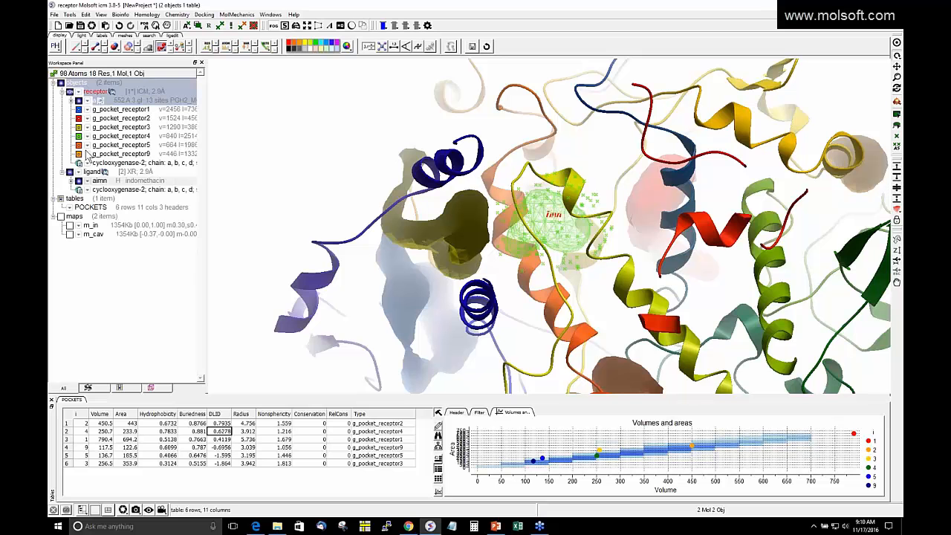
right_click(79, 137)
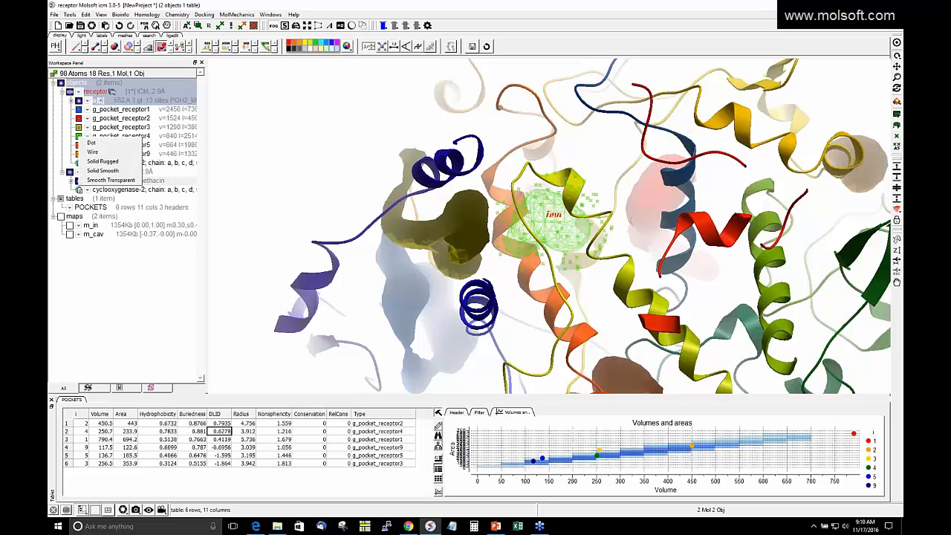
left_click(95, 171)
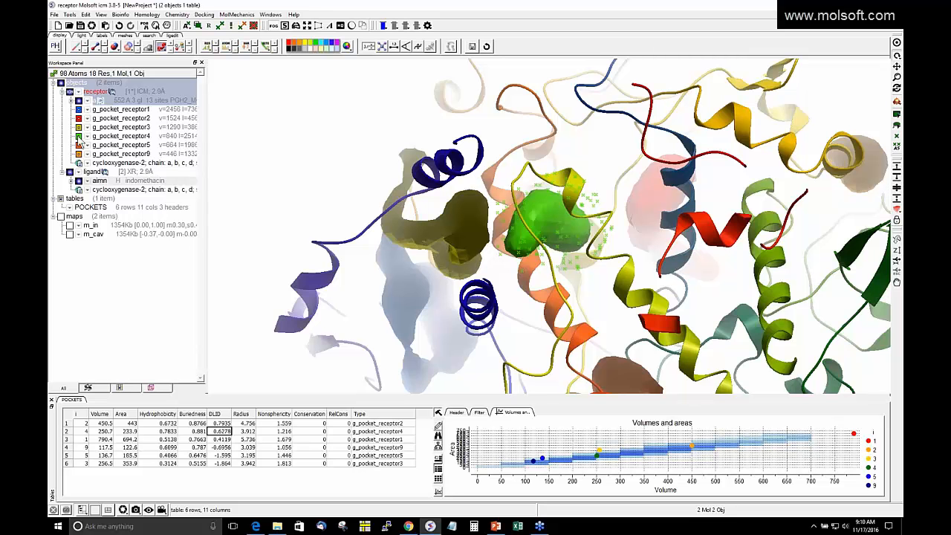
right_click(78, 137)
left_click(93, 179)
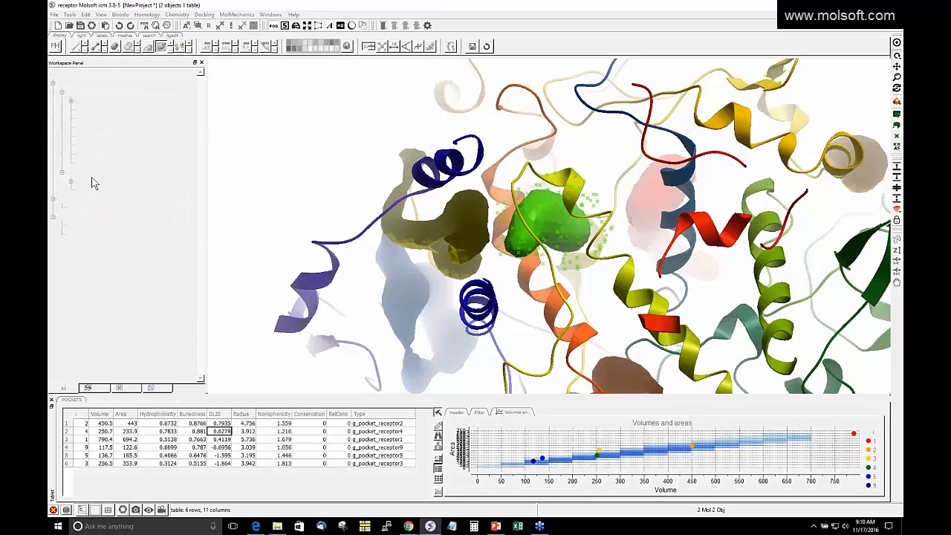
left_click_drag(298, 169, 283, 148)
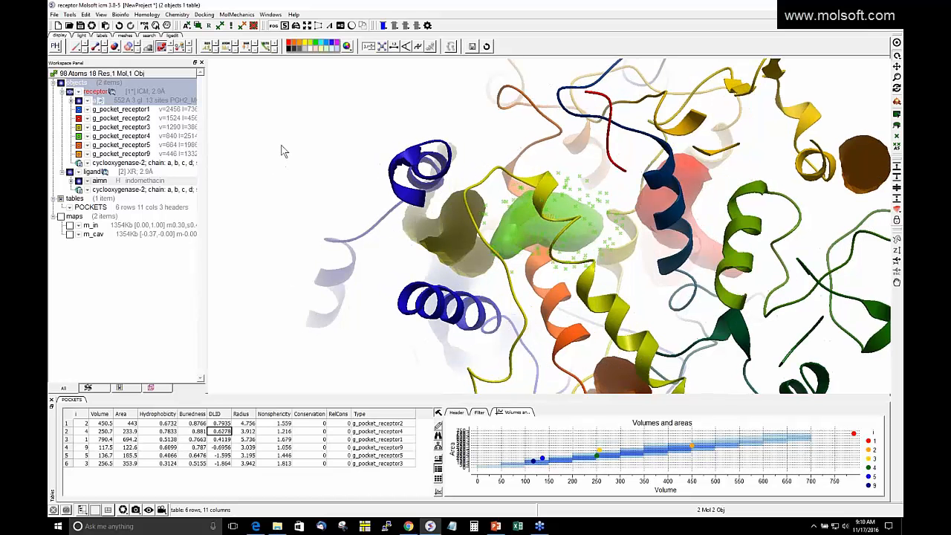
right_click_drag(319, 163, 329, 177)
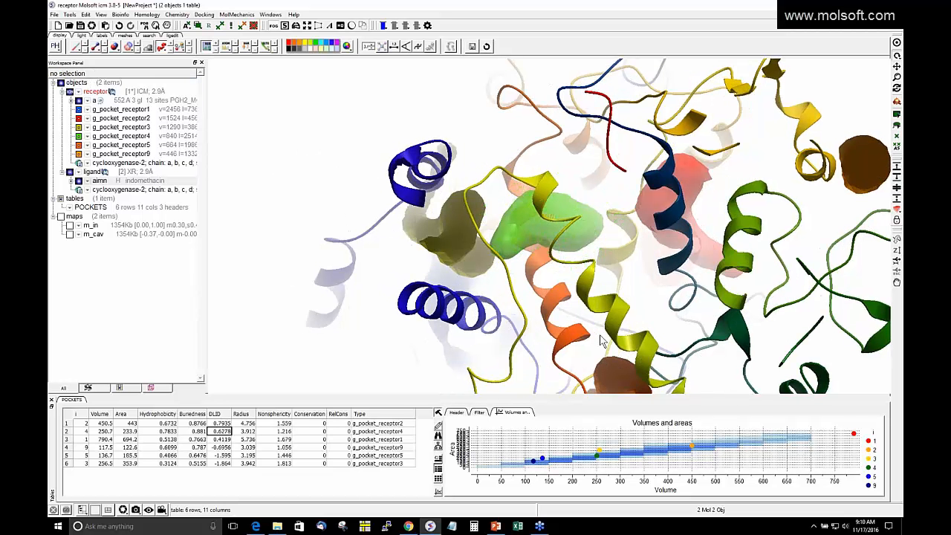
Step: Switch to the PowerPoint presentation and start the slide show from the Docking slide
left_click(496, 526)
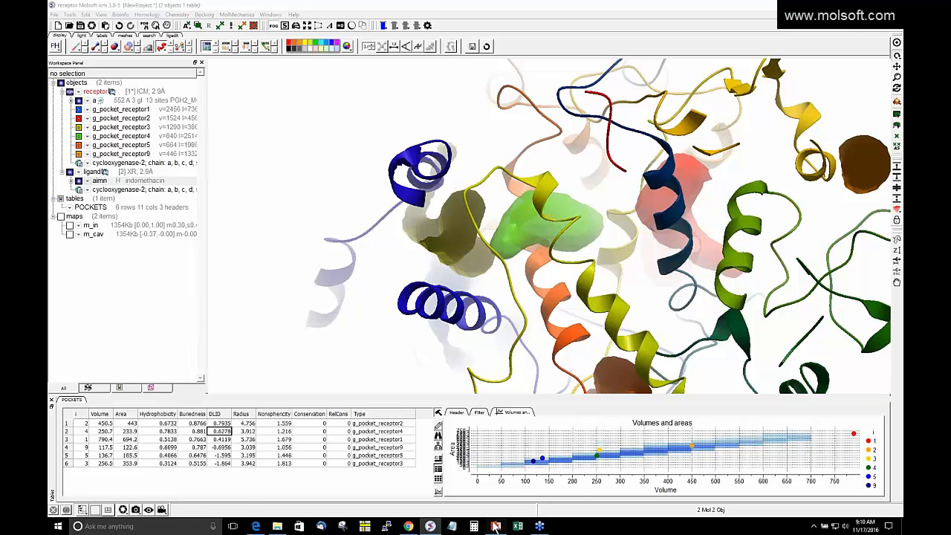
scroll(124, 408, "down", 2)
left_click(124, 414)
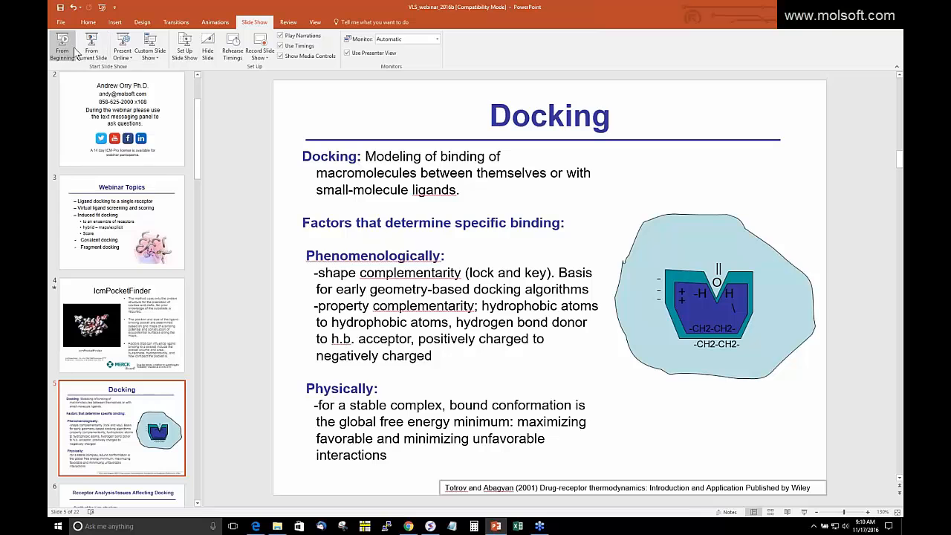
left_click(87, 46)
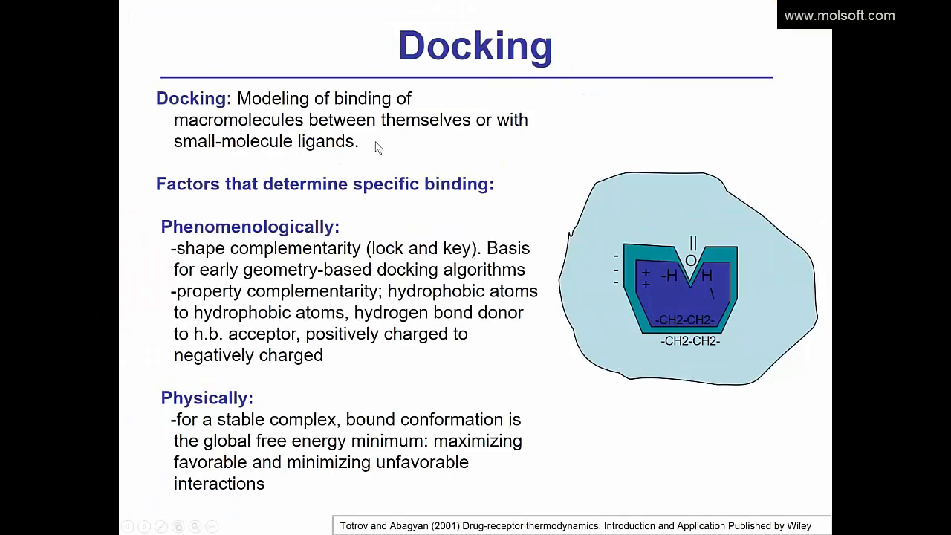
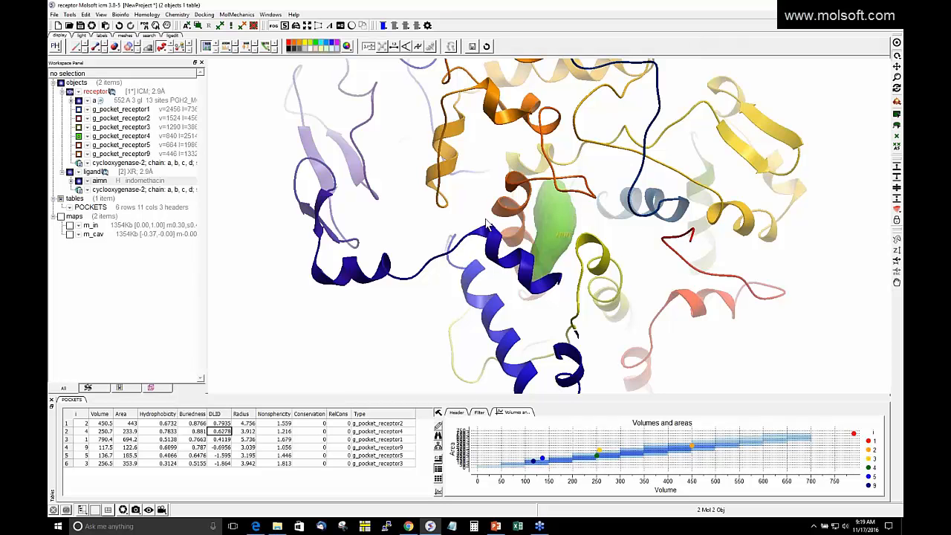
Step: Set up a new docking project named redock in H:/trainingcourse/vls_webinar_2016, with a_receptor as the receptor object
left_click_drag(482, 223, 450, 189)
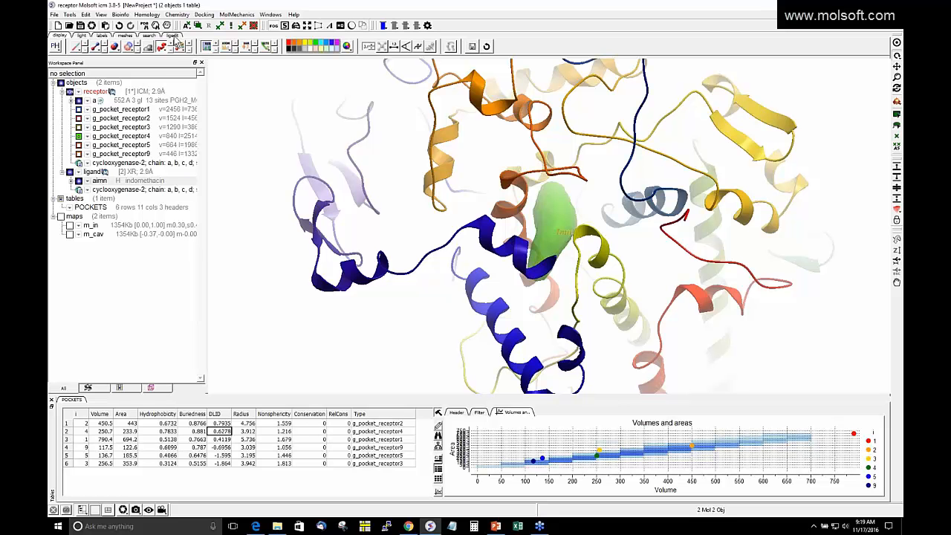
left_click(205, 15)
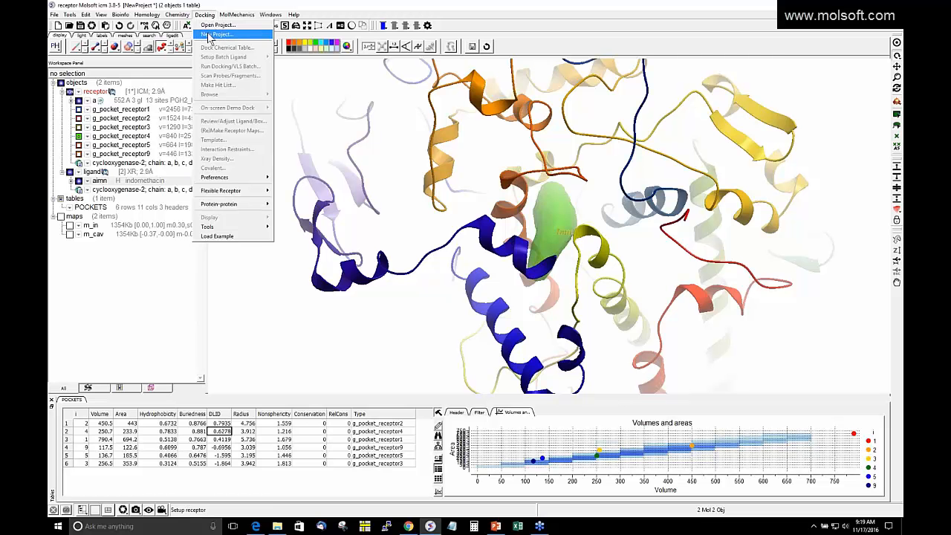
left_click(212, 36)
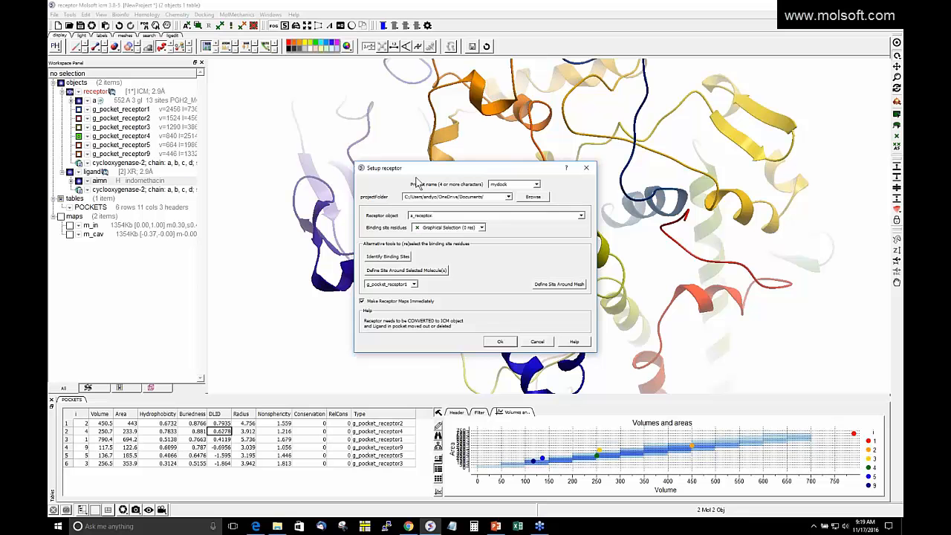
double_click(494, 183)
type("rec")
left_click(534, 198)
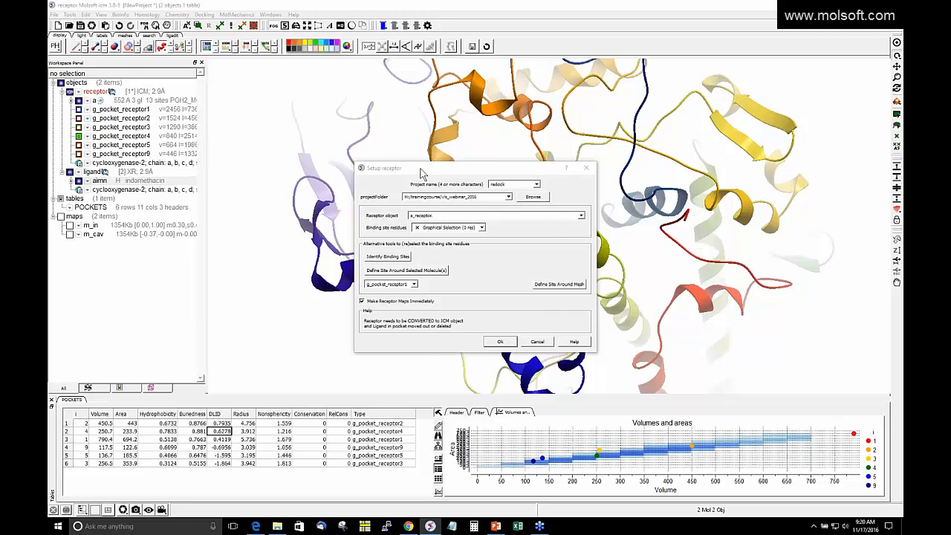
left_click_drag(414, 174, 279, 177)
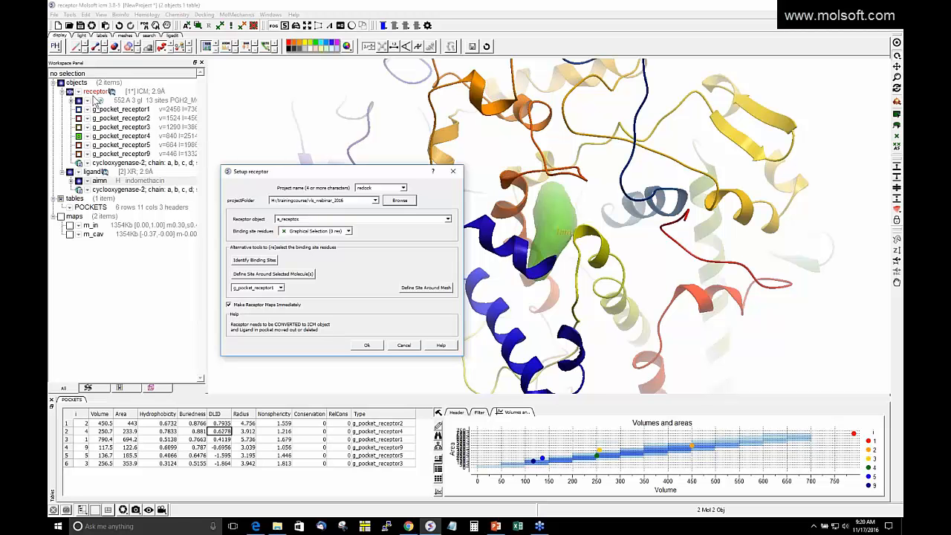
left_click(280, 219)
Step: Select the residues around pocket 4 from the POCKETS table as the binding site
left_click(122, 145)
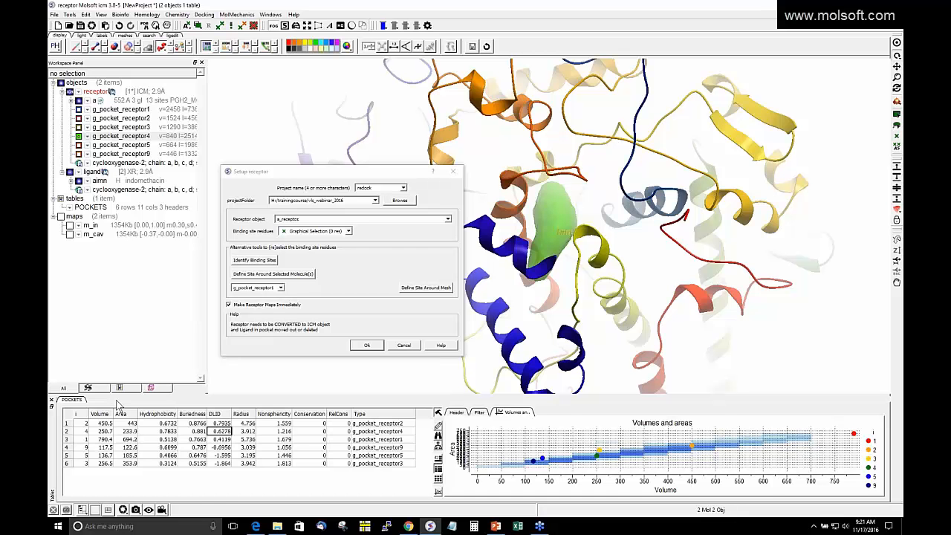
left_click(190, 433)
double_click(189, 433)
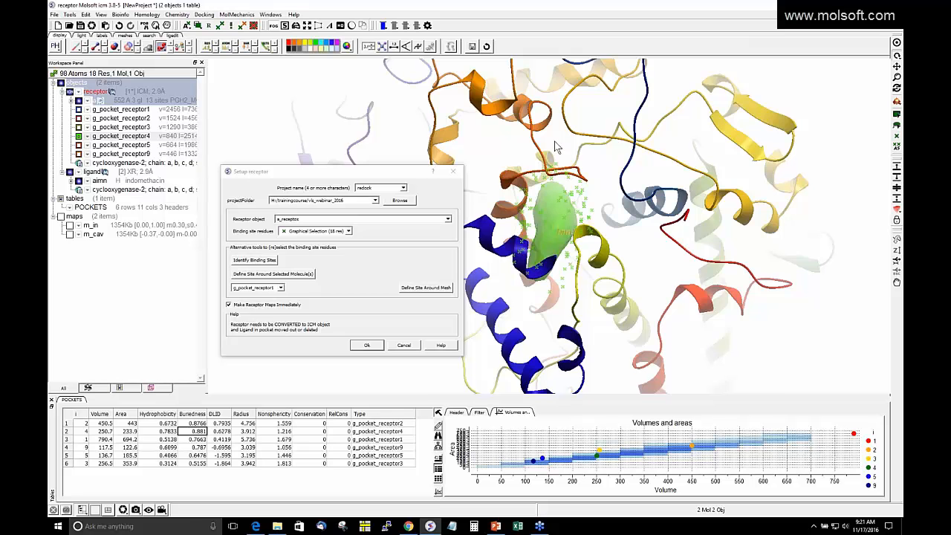
left_click(897, 45)
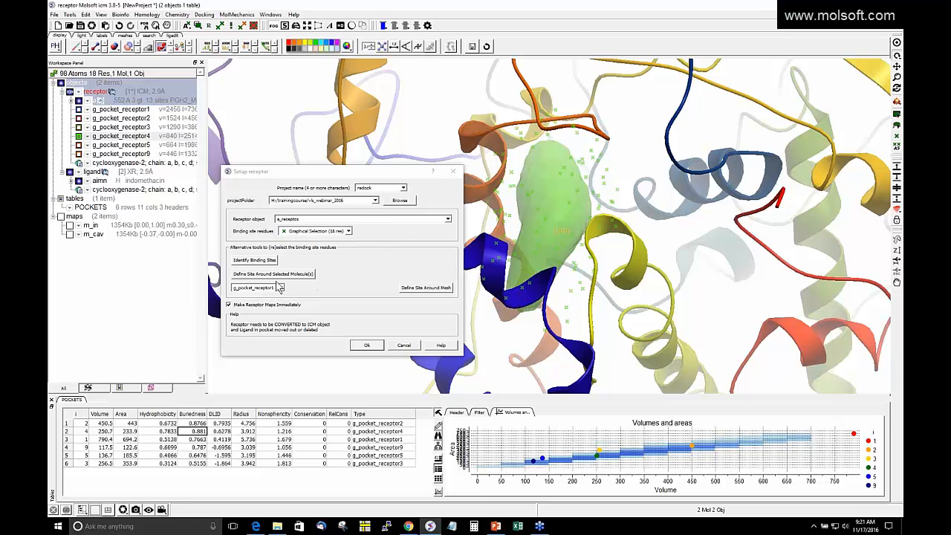
Step: Try defining the binding site around the indomethacin ligand and around the g_pocket_receptor4 mesh, and clear the selection
left_click(119, 184)
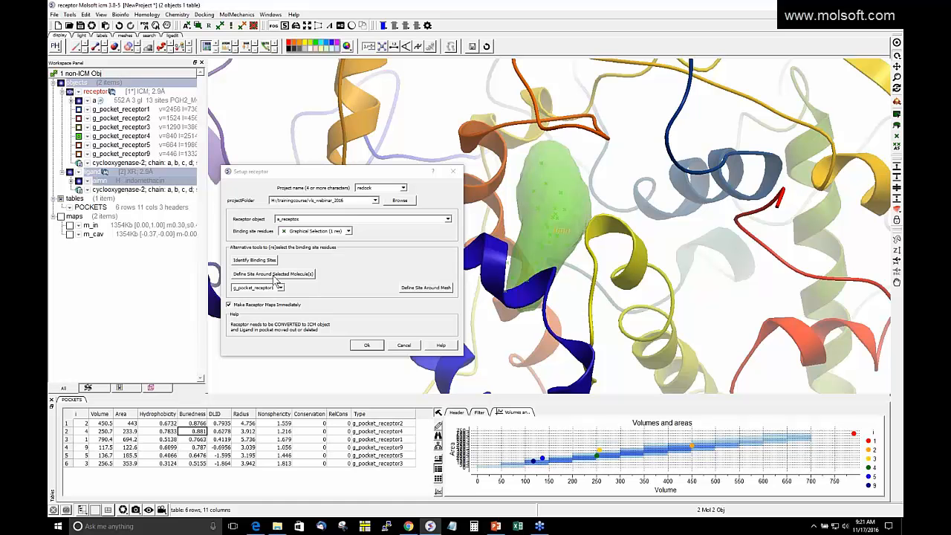
left_click(275, 274)
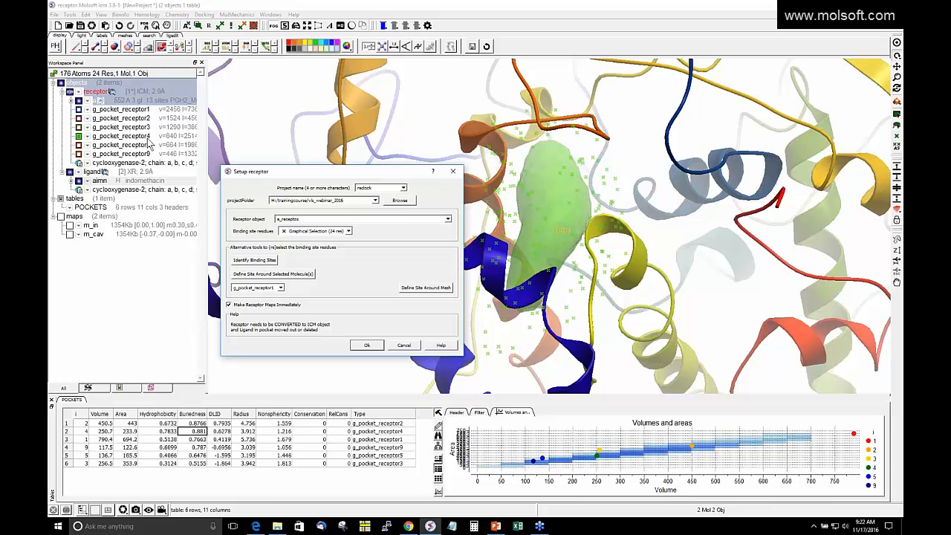
left_click(280, 287)
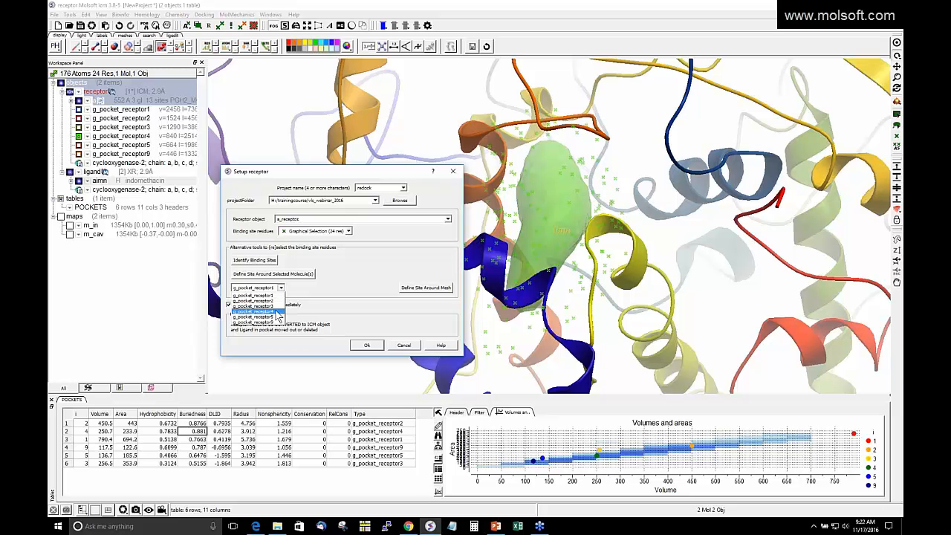
left_click(277, 312)
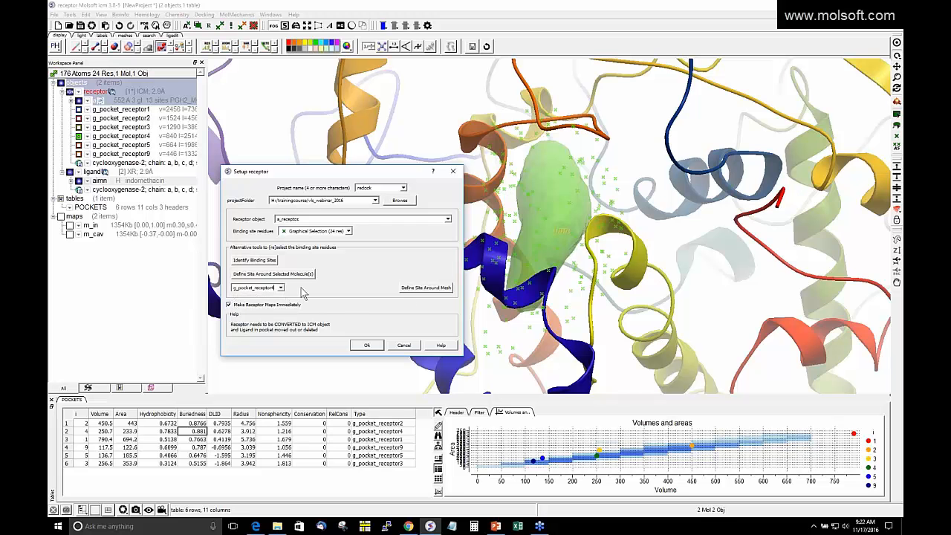
left_click(425, 289)
right_click_drag(632, 128, 644, 153)
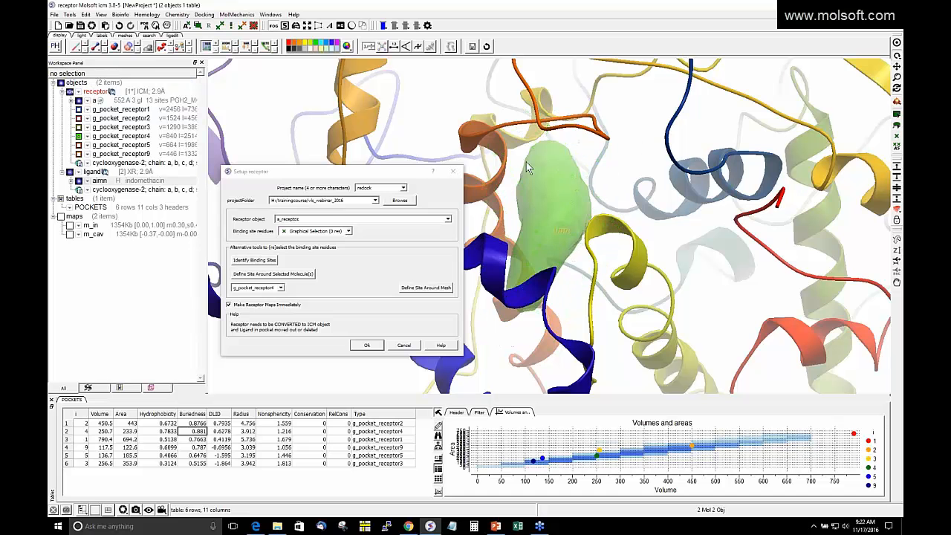
Step: Define the binding site around the indomethacin ligand and run the receptor setup with receptor maps made immediately
left_click(136, 182)
left_click(266, 273)
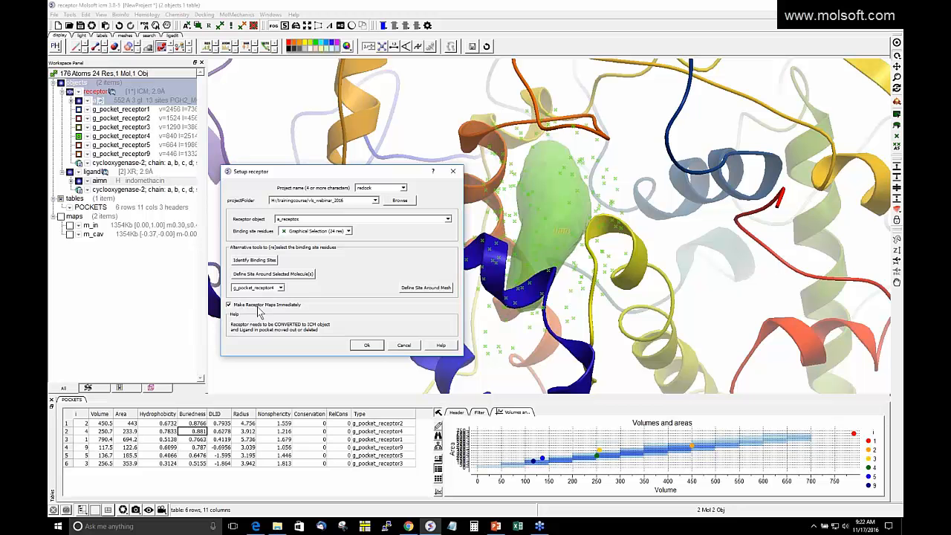
left_click(371, 346)
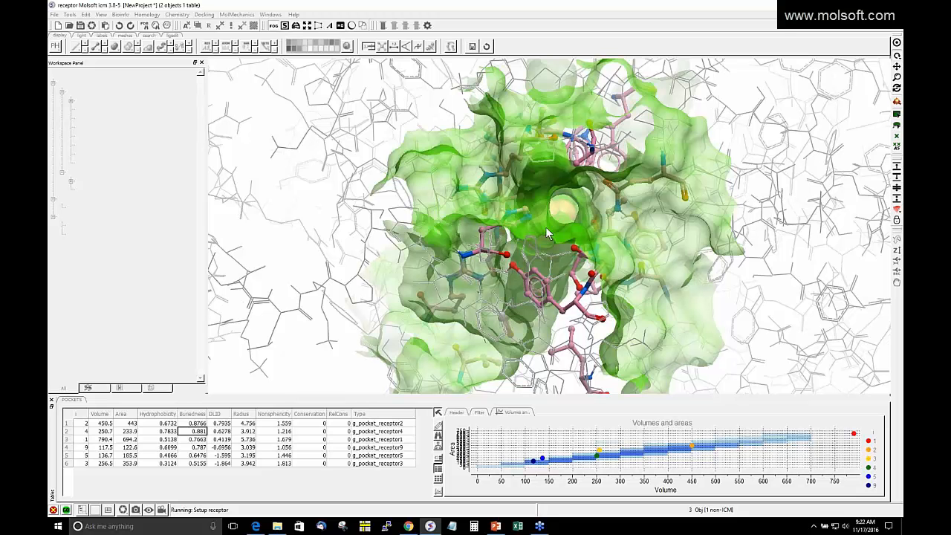
Step: Inspect and accept the proposed ligand probe position and docking box around the pocket to continue the receptor setup
scroll(554, 219, "up", 3)
scroll(554, 213, "up", 4)
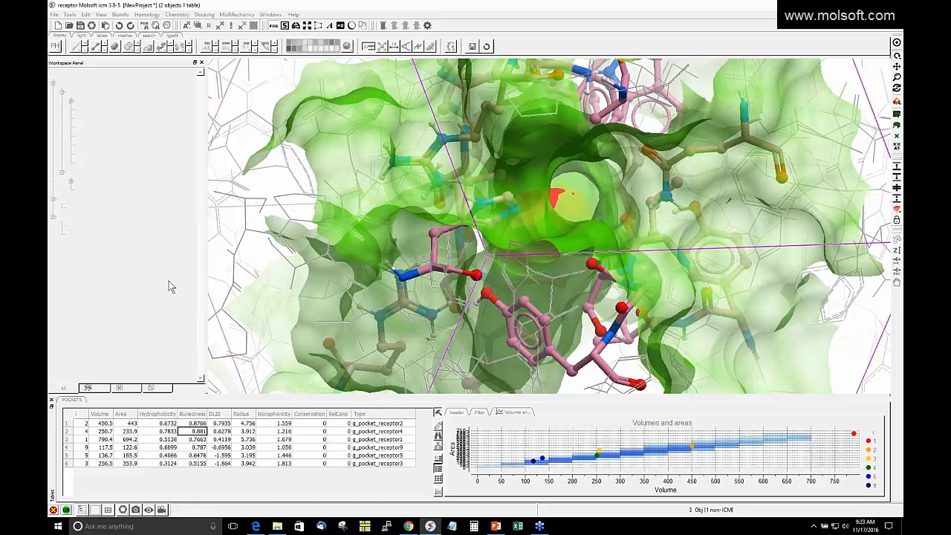
left_click_drag(219, 242, 227, 293)
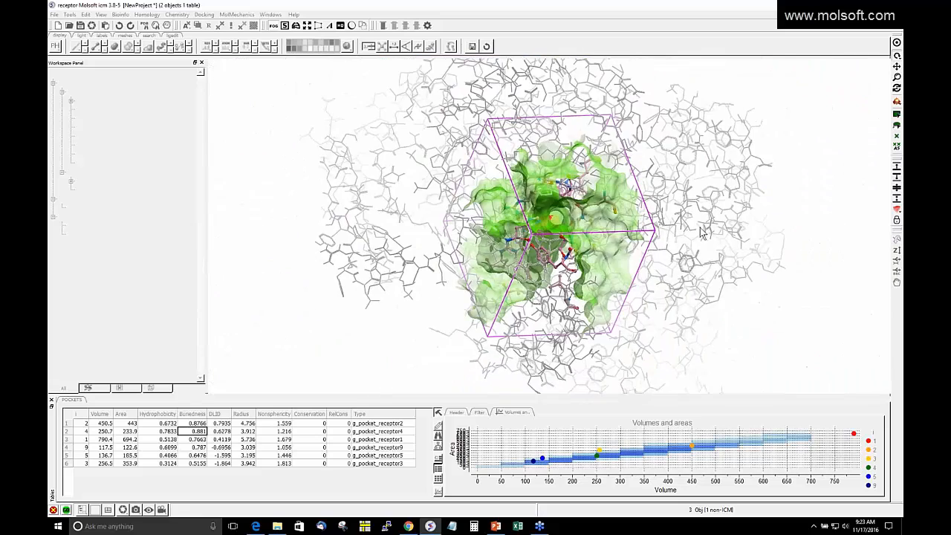
left_click_drag(712, 245, 646, 186)
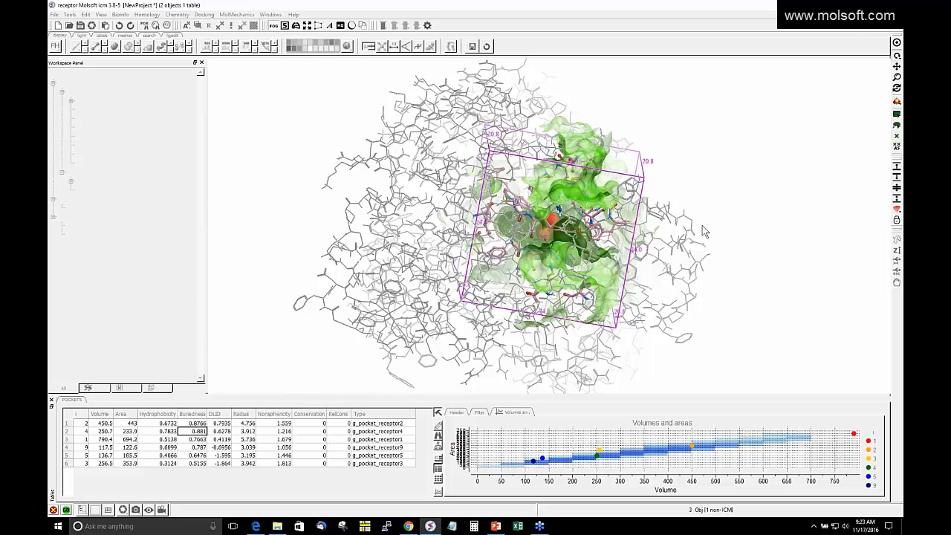
left_click_drag(713, 199, 558, 237)
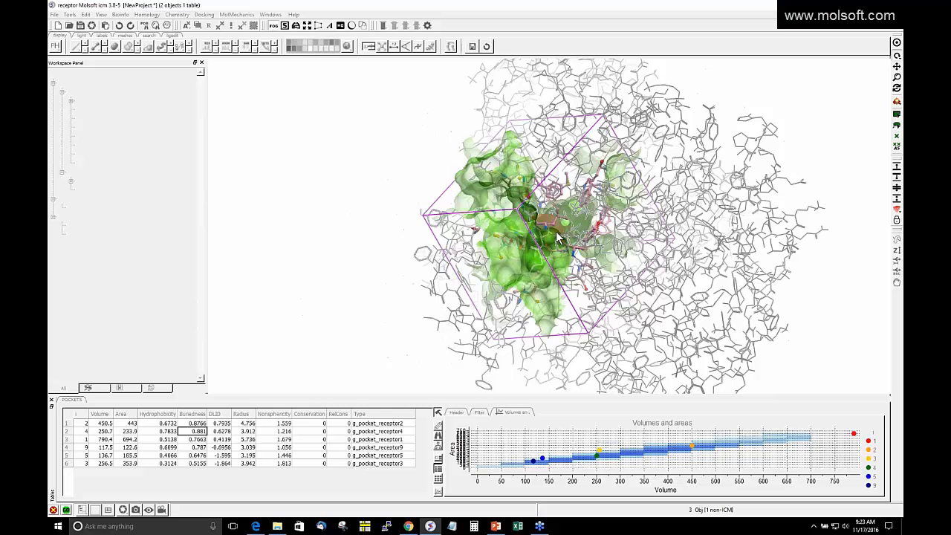
left_click(65, 511)
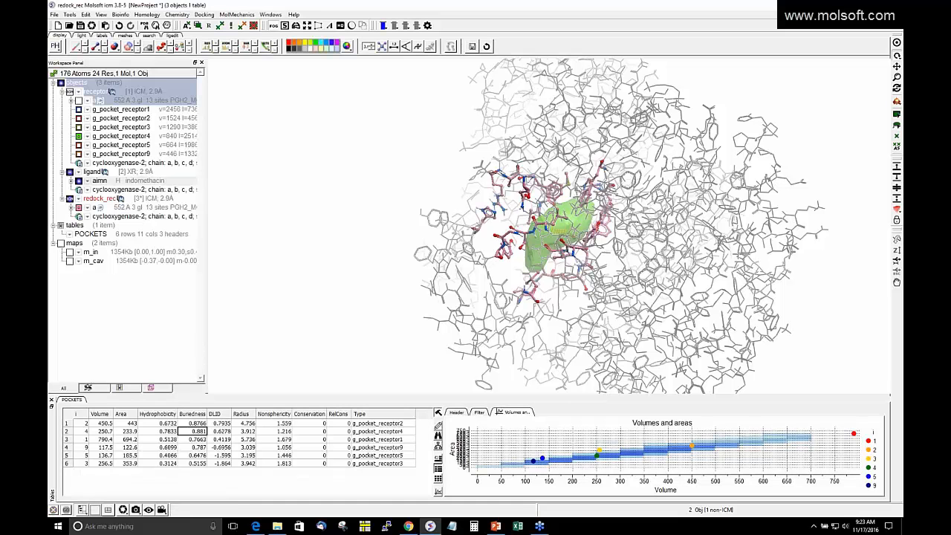
Step: Delete all objects, tables and maps from the current session and confirm the deletion
left_click(86, 14)
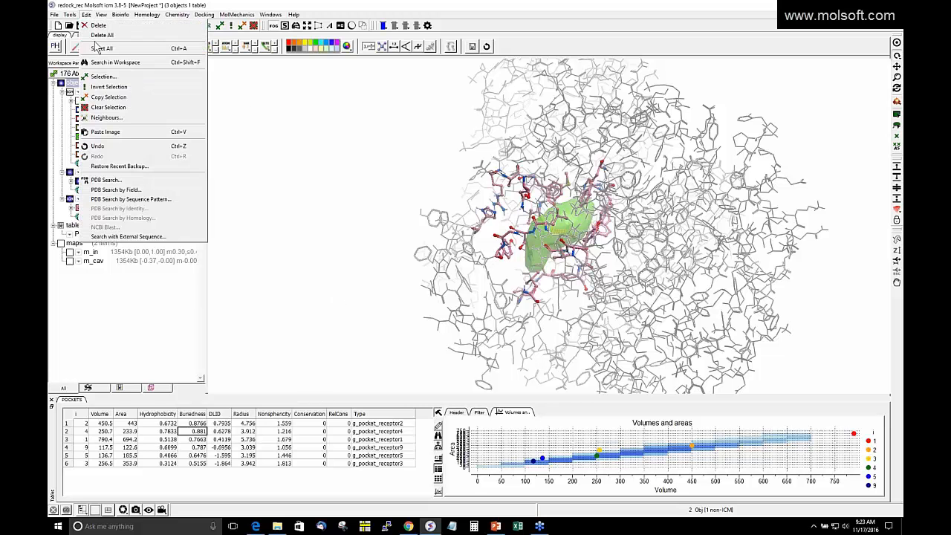
left_click(97, 35)
left_click(453, 274)
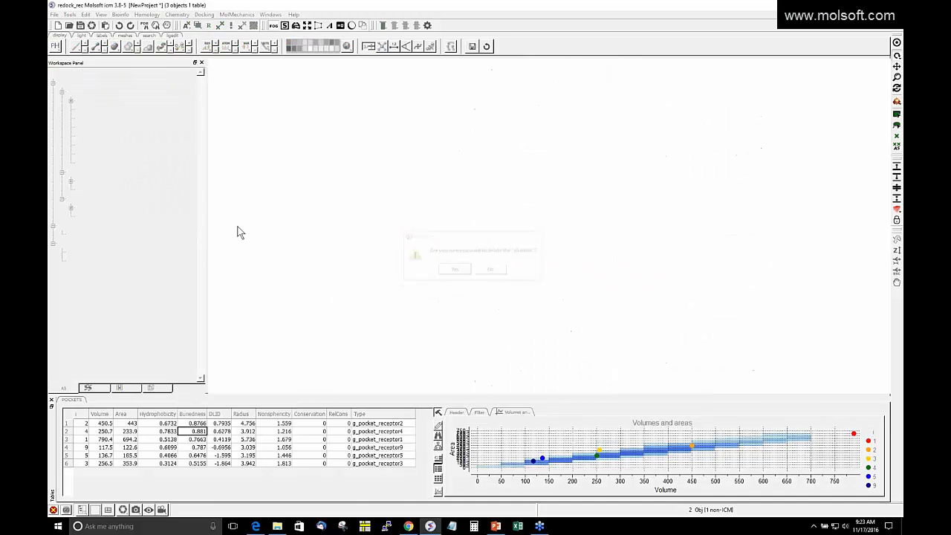
left_click(54, 14)
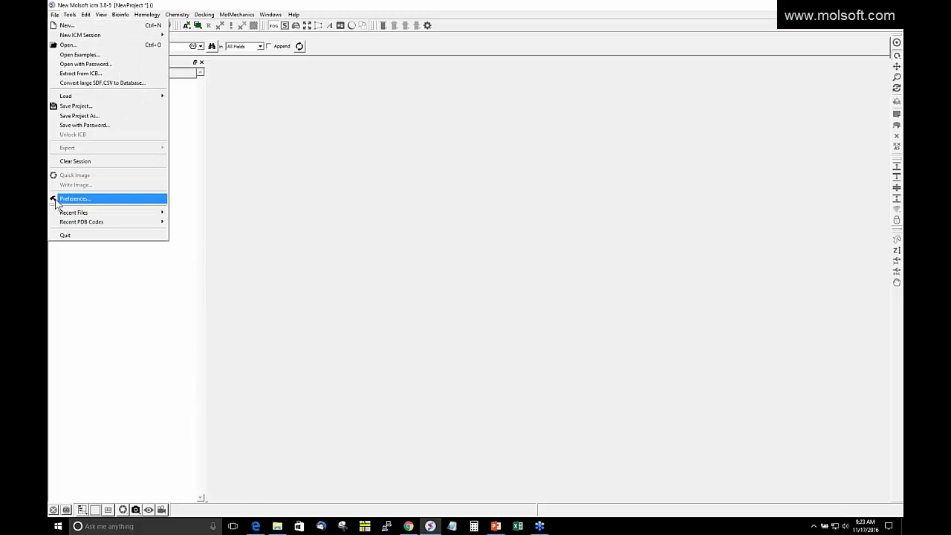
Step: Open the existing docking project cox_indo from the vls_webinar_2016 directory with its receptor displayed
mouse_move(201, 17)
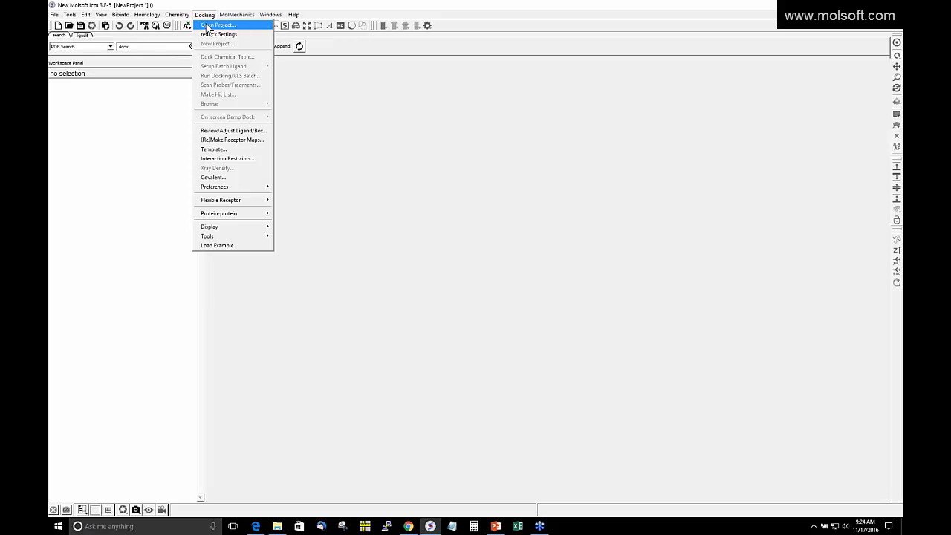
left_click(207, 28)
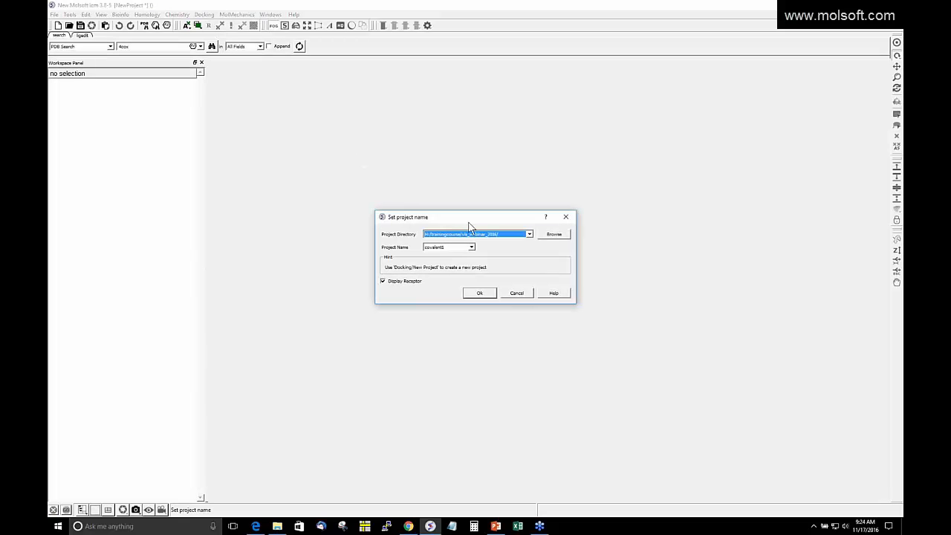
left_click(472, 248)
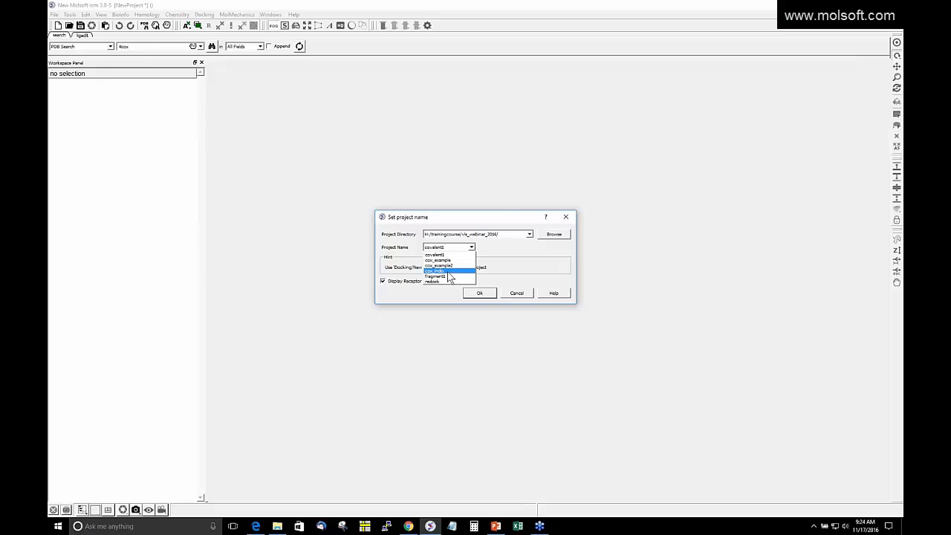
left_click(448, 271)
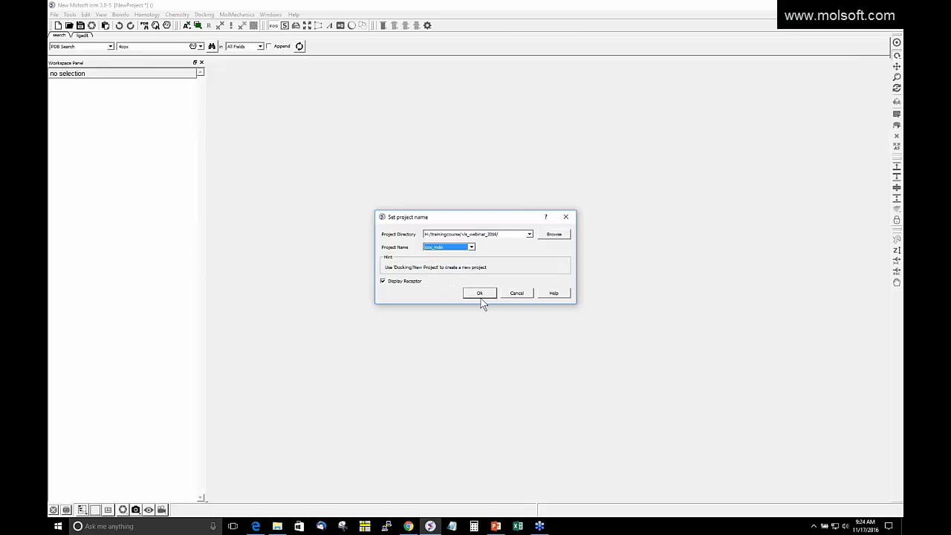
left_click(479, 294)
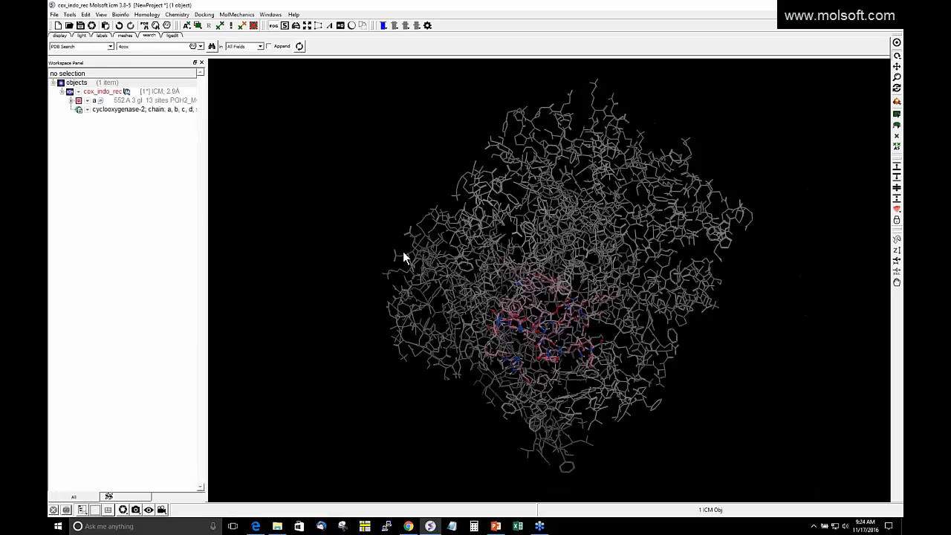
left_click_drag(403, 258, 229, 247)
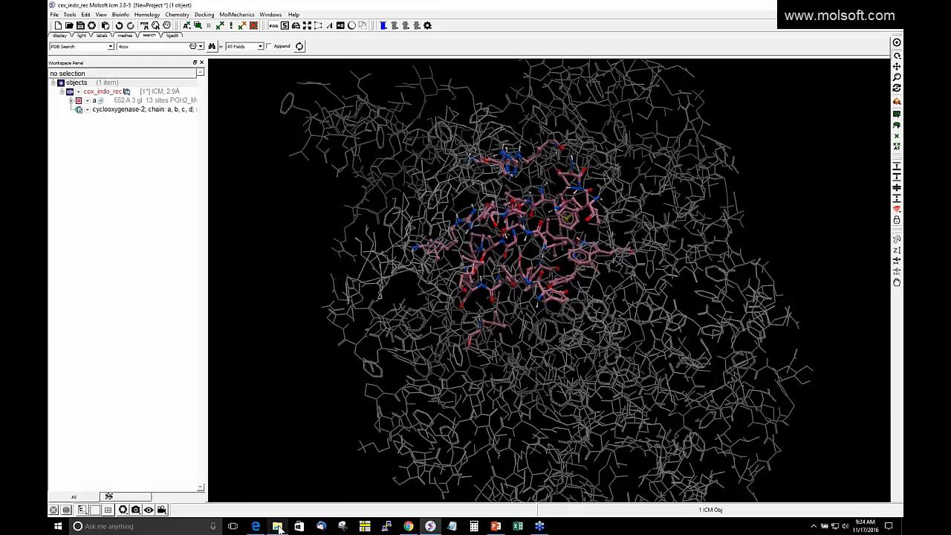
Step: Switch to File Explorer, sort the vls_webinar_2016 folder by date modified and find the cox_indo_probe.ob file
left_click(278, 527)
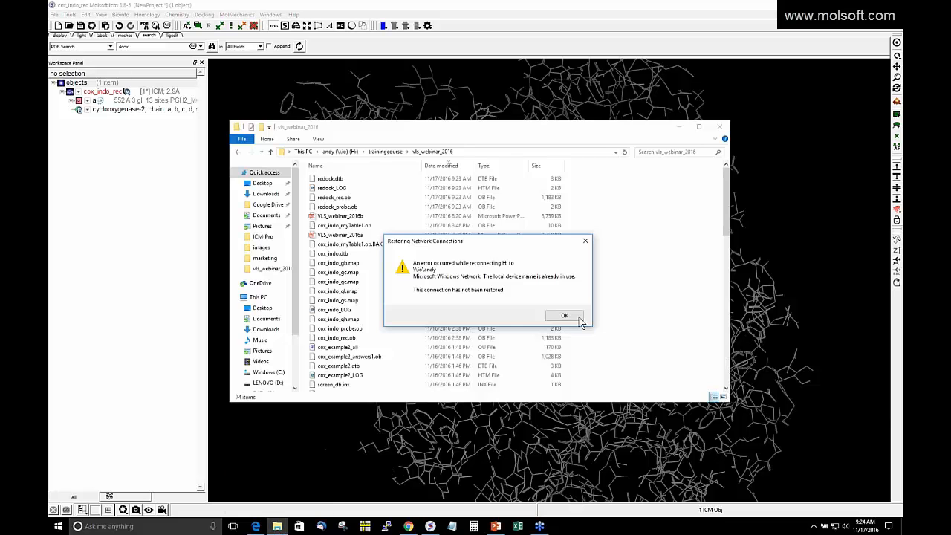
left_click(590, 241)
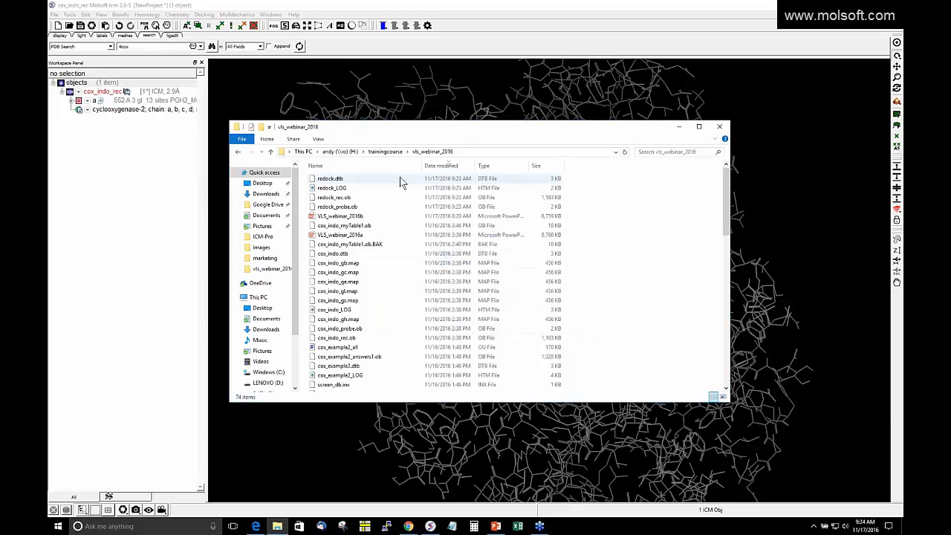
left_click(437, 168)
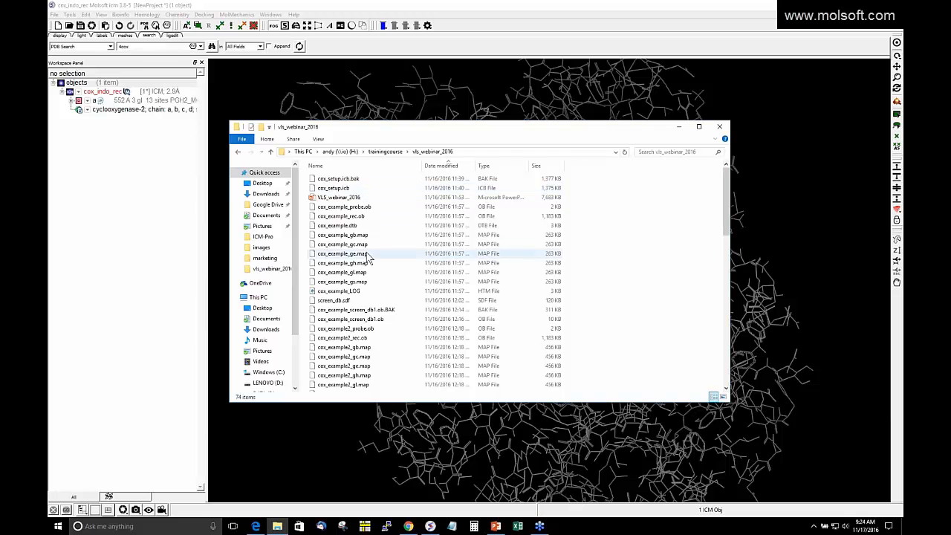
scroll(375, 249, "down", 7)
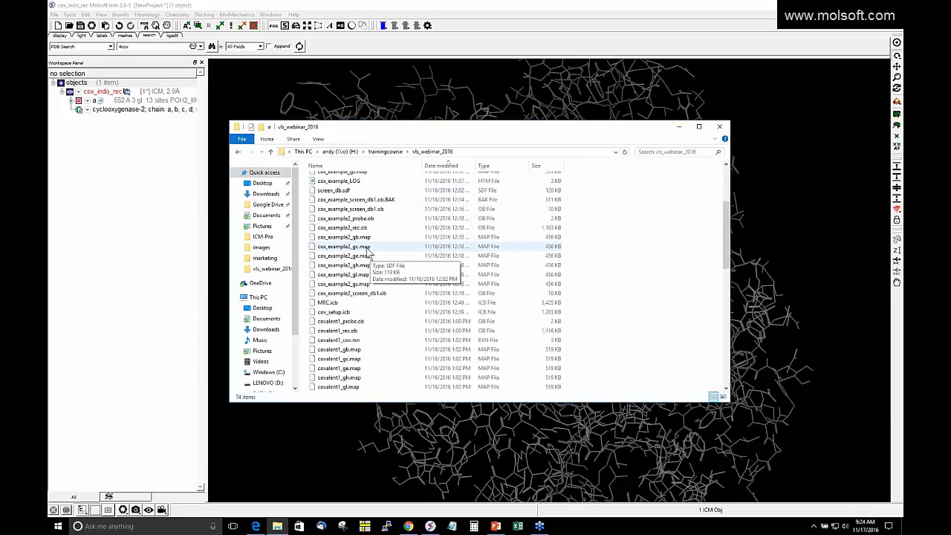
scroll(364, 253, "down", 8)
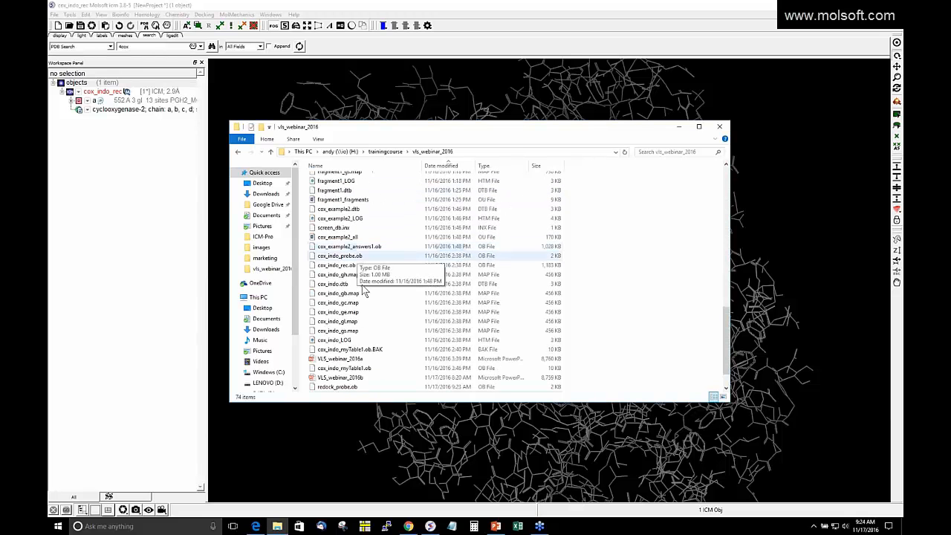
left_click(339, 257)
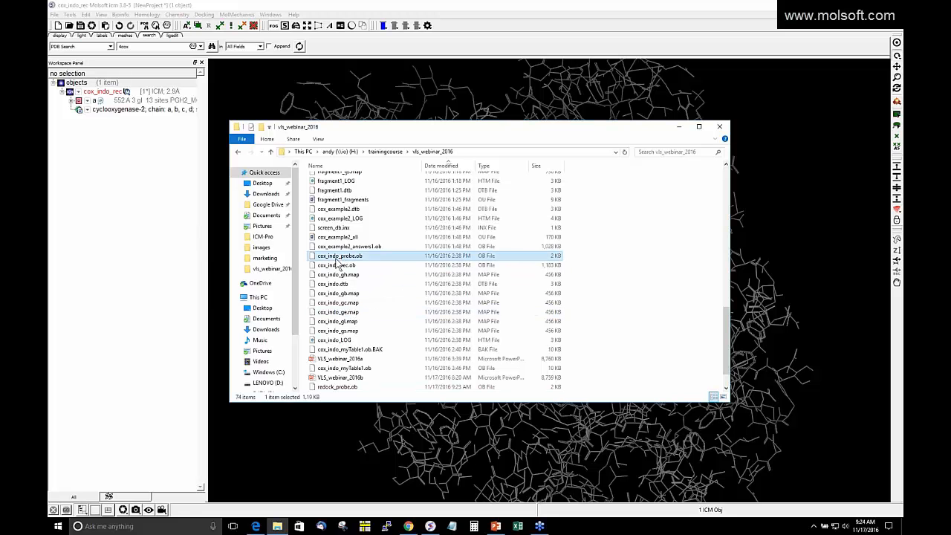
Step: Select the cox_indo project files in the folder, from cox_indo_probe.ob and cox_indo_rec.ob through the .dtb file and all grid maps
left_click(334, 266, "ctrl")
left_click(335, 275, "ctrl")
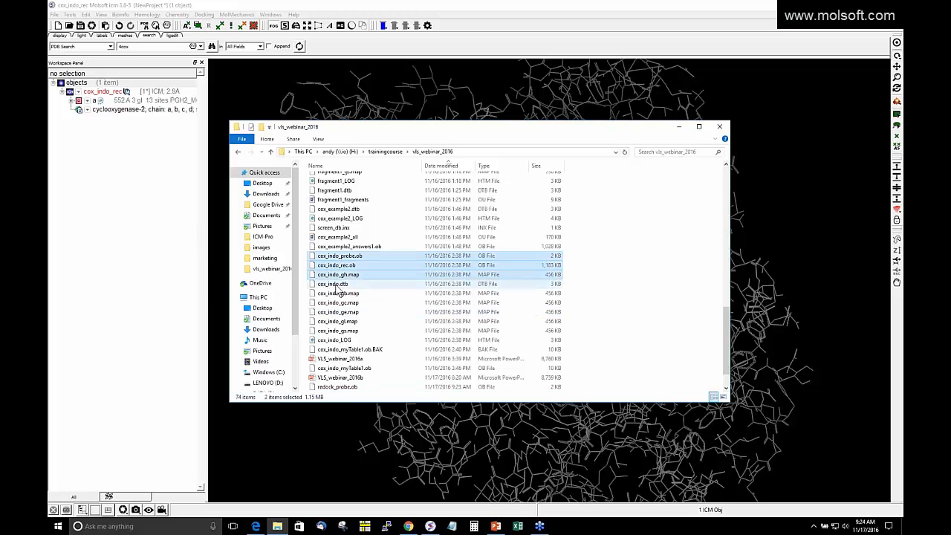
left_click(336, 284, "ctrl")
left_click(338, 294, "ctrl")
left_click(336, 303, "ctrl")
left_click(337, 312, "ctrl")
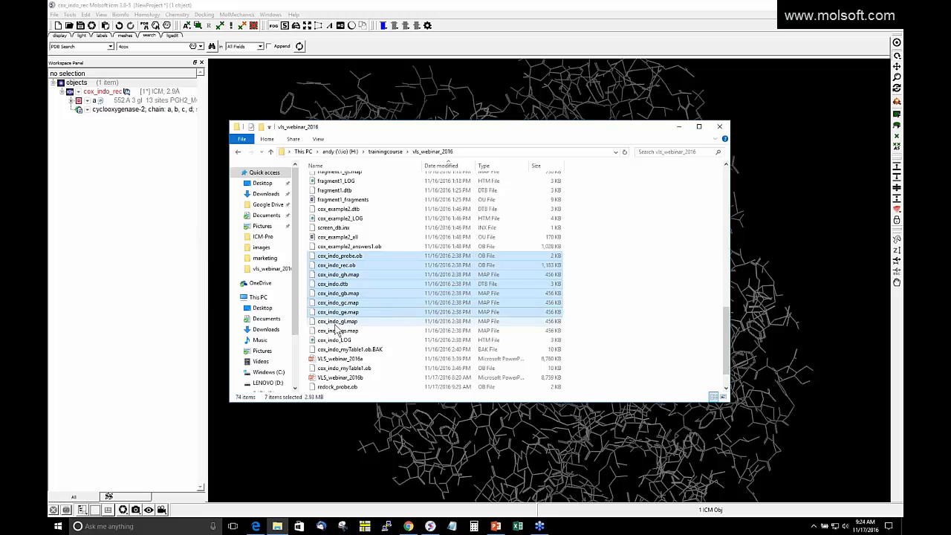
left_click(337, 321, "ctrl")
left_click(337, 332, "ctrl")
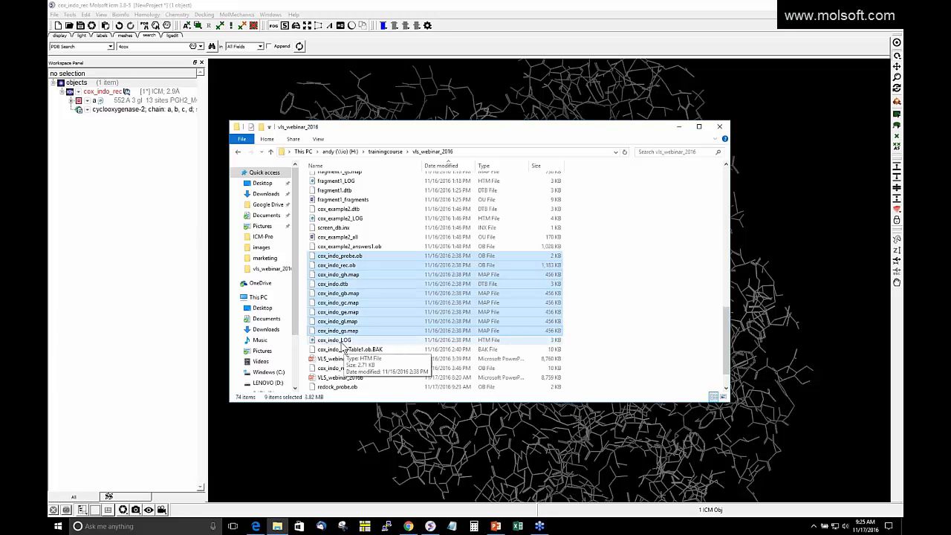
Step: Switch back to ICM, open the cox_indo docking settings and review the receptor name, map status and 4D receptor flexibility
left_click(311, 99)
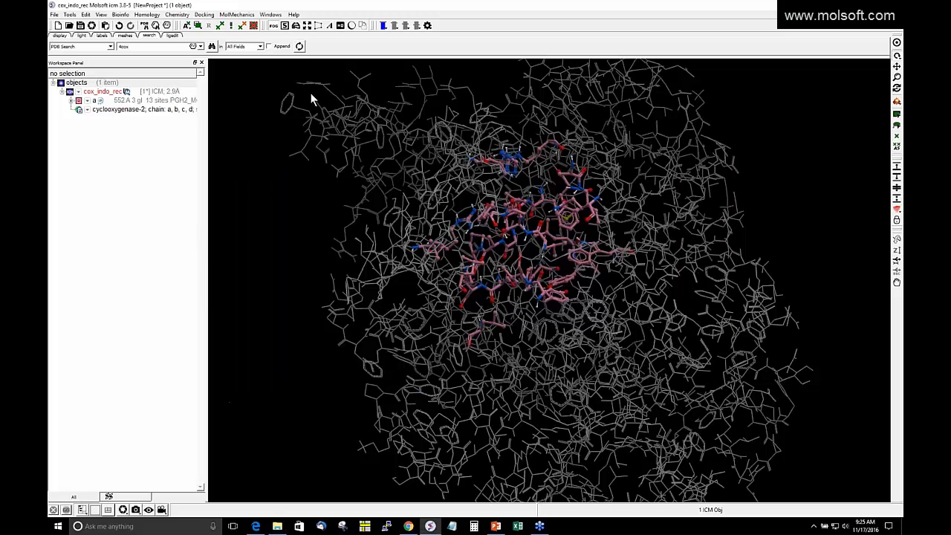
left_click(204, 15)
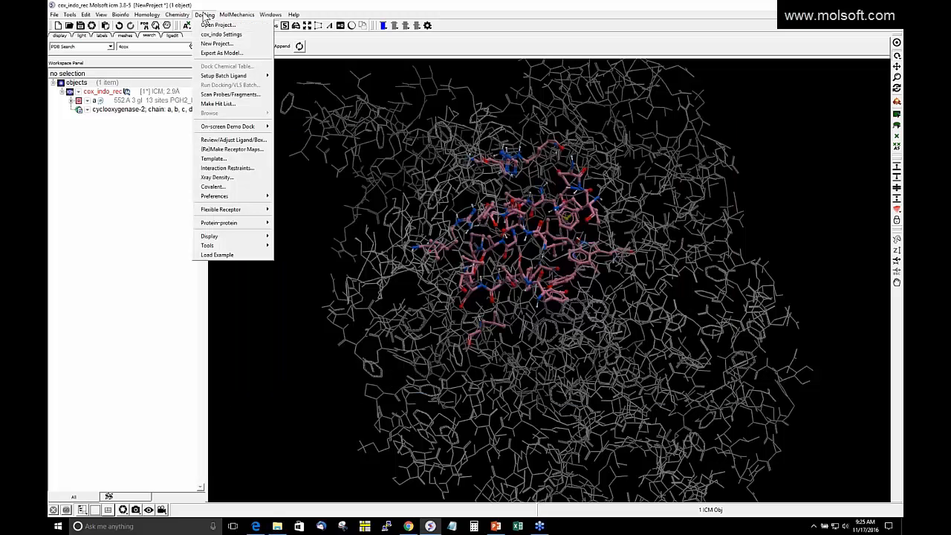
left_click(228, 37)
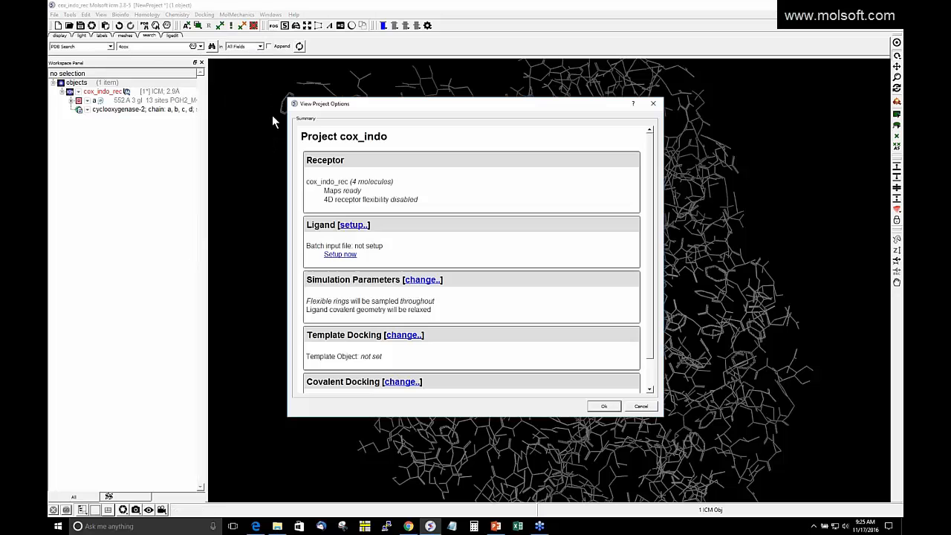
left_click_drag(649, 158, 648, 151)
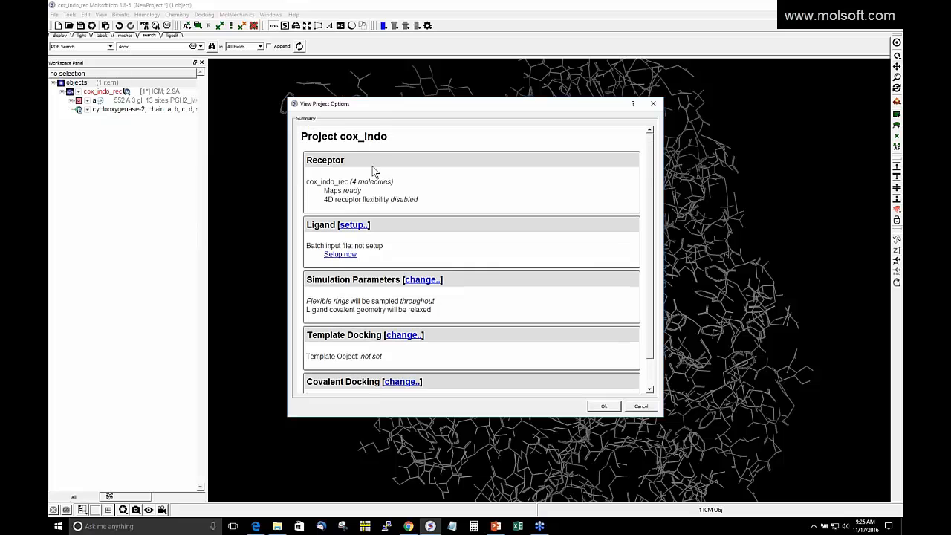
left_click_drag(308, 182, 397, 182)
triple_click(327, 183)
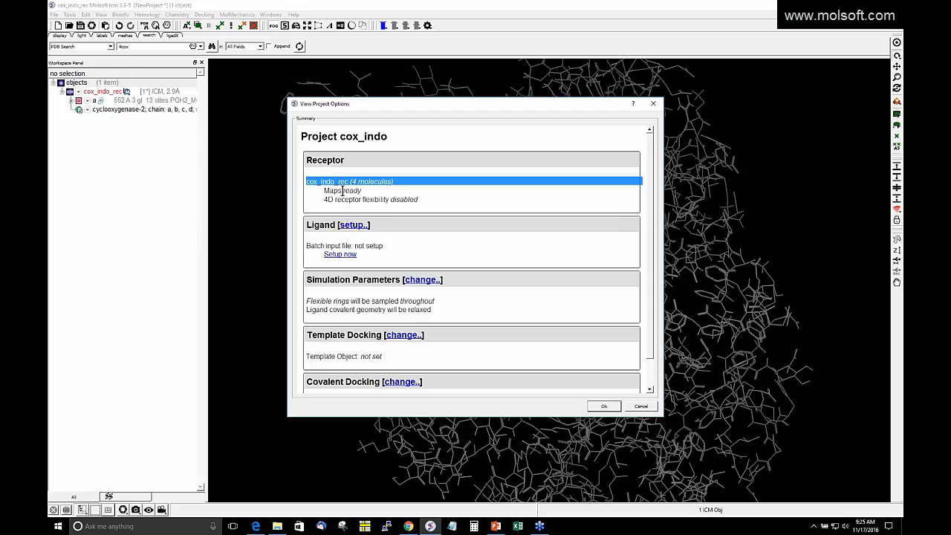
left_click(325, 191)
left_click_drag(325, 191, 376, 191)
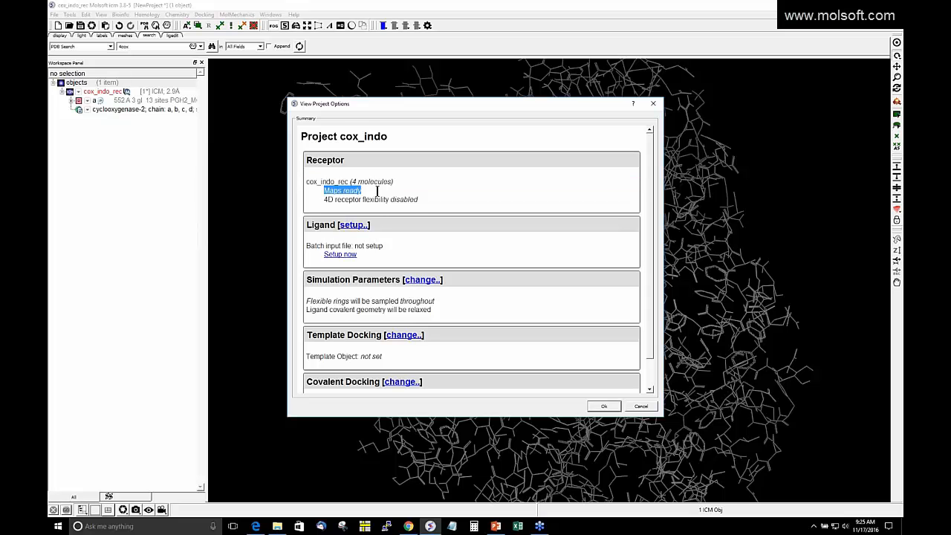
triple_click(339, 199)
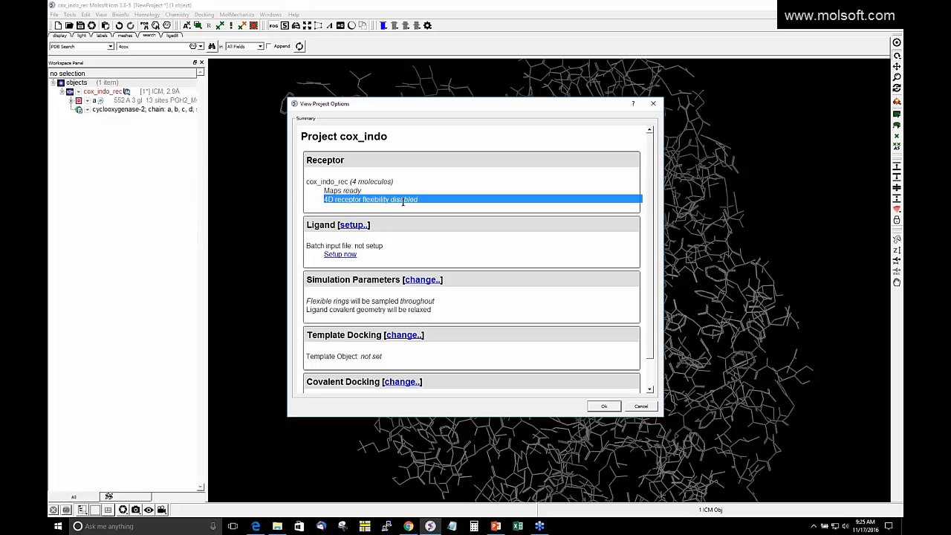
left_click(441, 236)
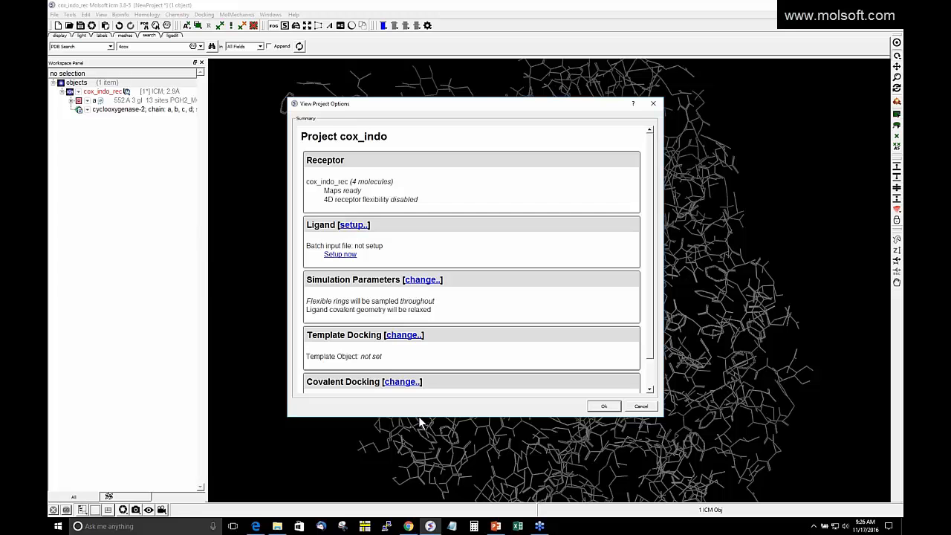
Step: Examine the flexible ring sampling and ligand covalent geometry entries in the project's simulation parameters summary
triple_click(307, 304)
left_click(358, 304)
triple_click(319, 311)
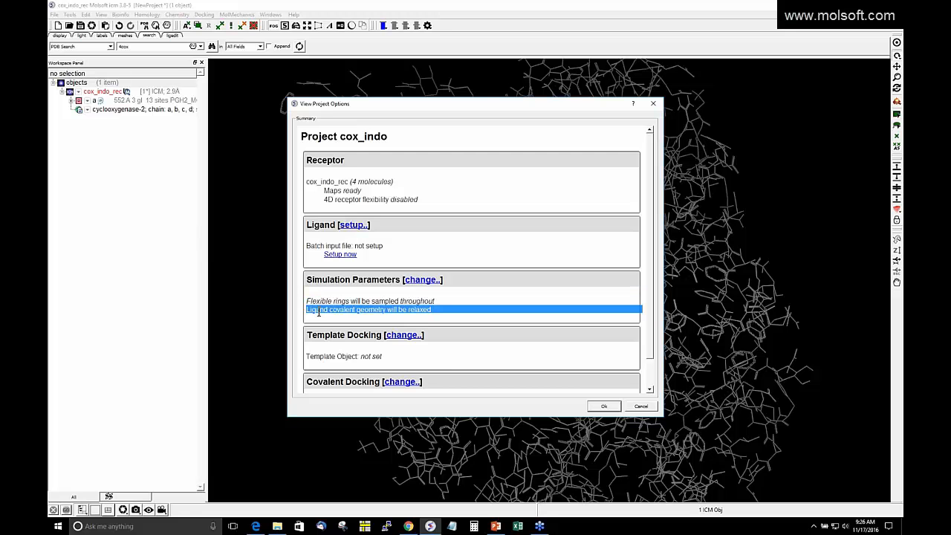
left_click(417, 313)
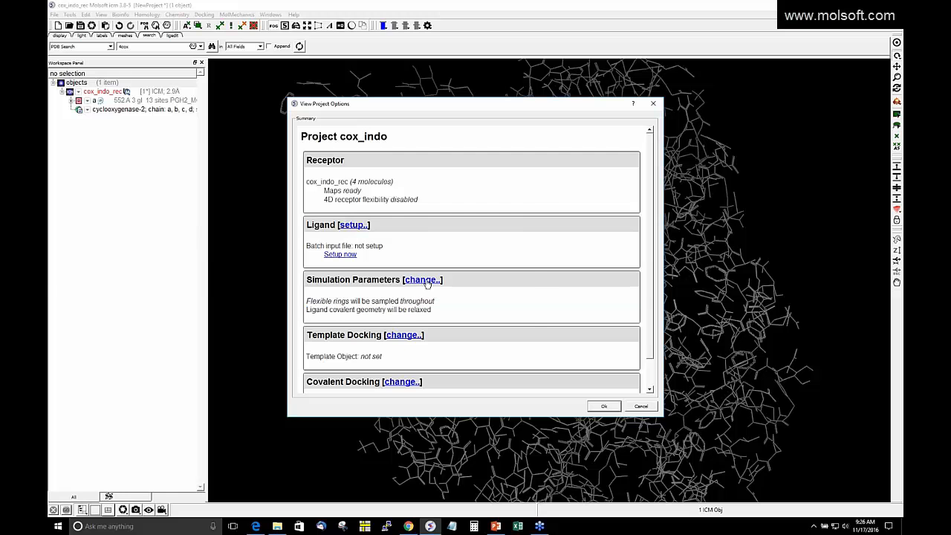
Step: Try the auto option for charge groups in the docking simulation parameters, restore none and cancel the changes
left_click(423, 280)
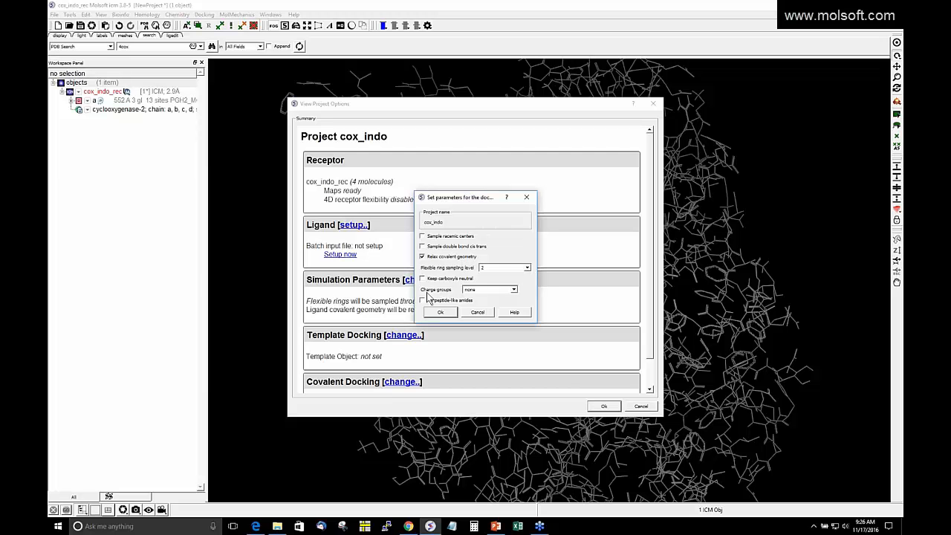
left_click(513, 290)
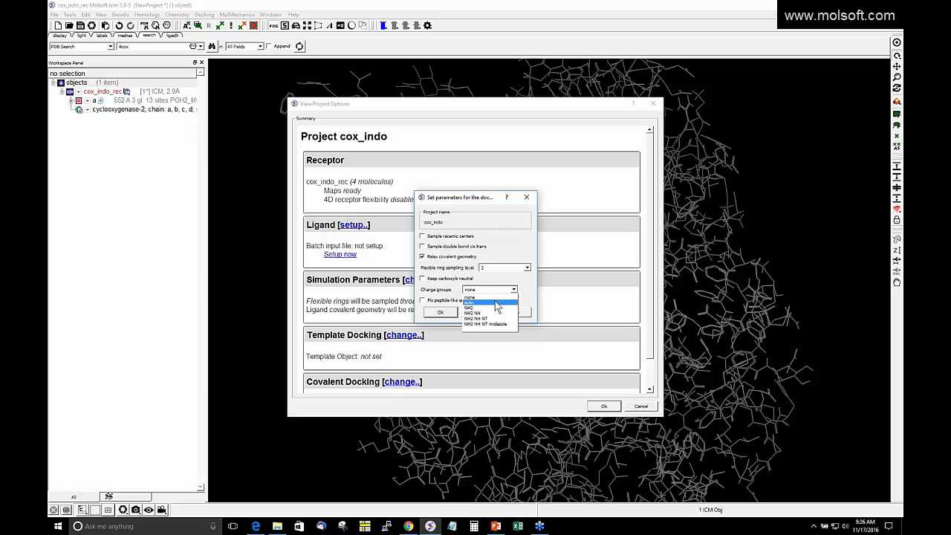
left_click(497, 303)
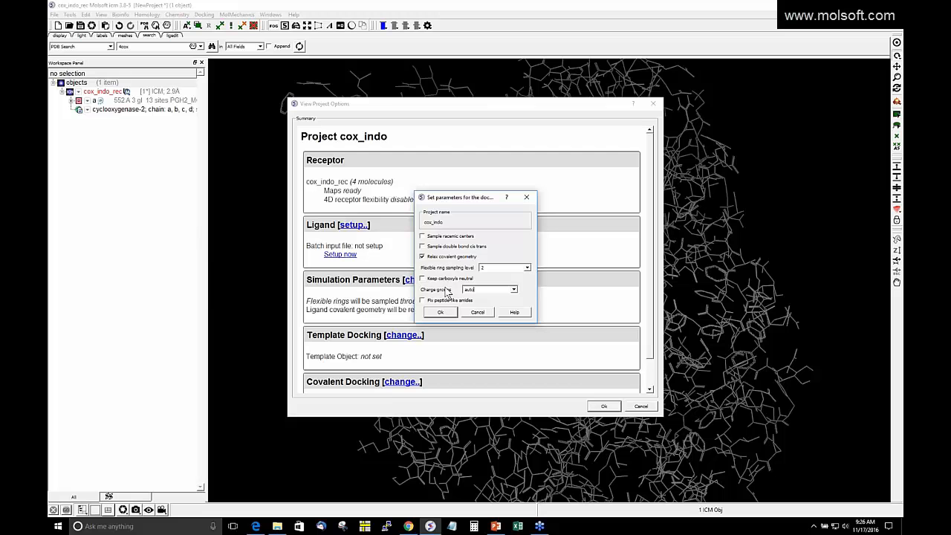
left_click(513, 289)
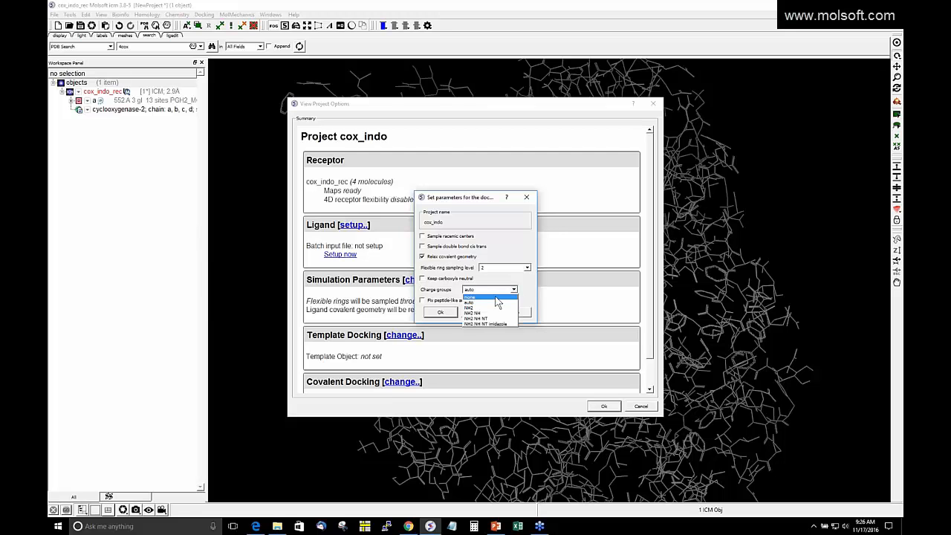
left_click(495, 297)
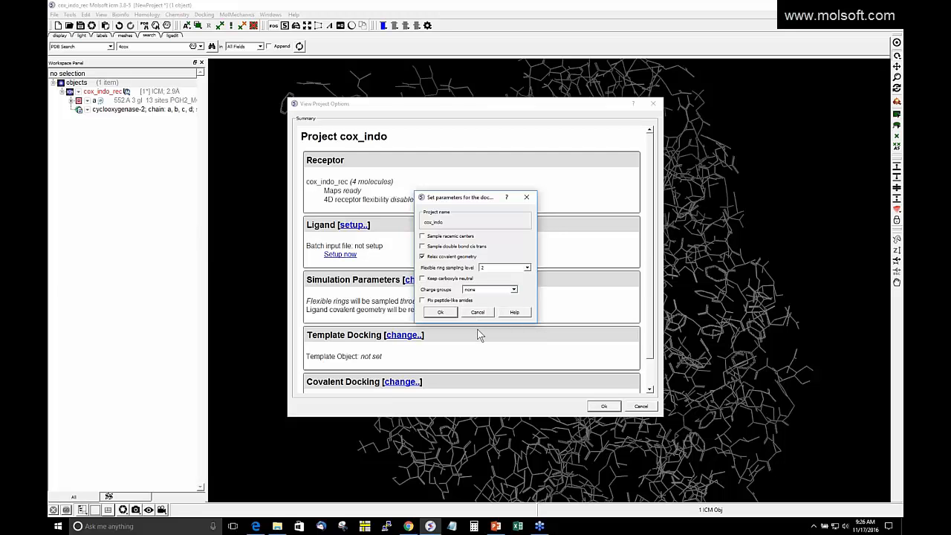
left_click(480, 313)
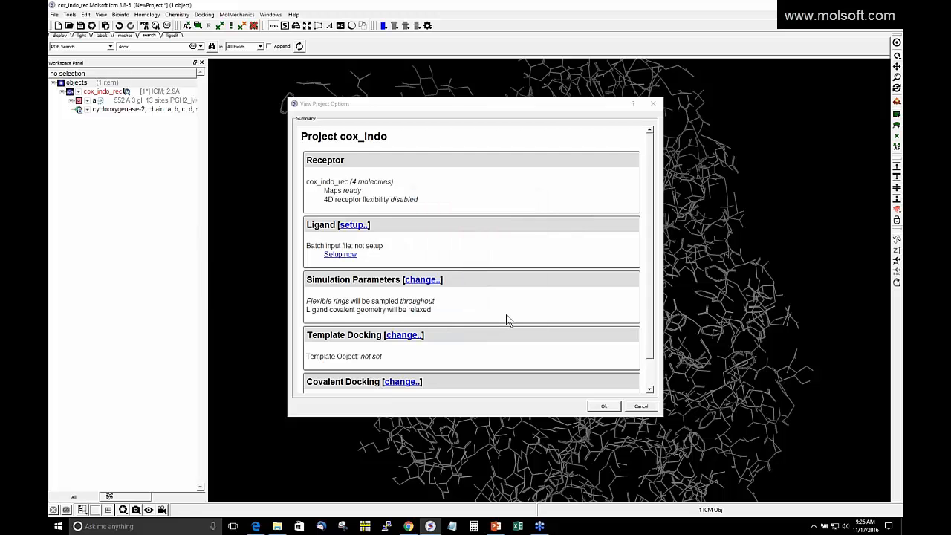
Step: Review the template-constrained docking setup and its template match methods, and close the project options without setting a template
left_click(648, 301)
scroll(472, 290, "down", 1)
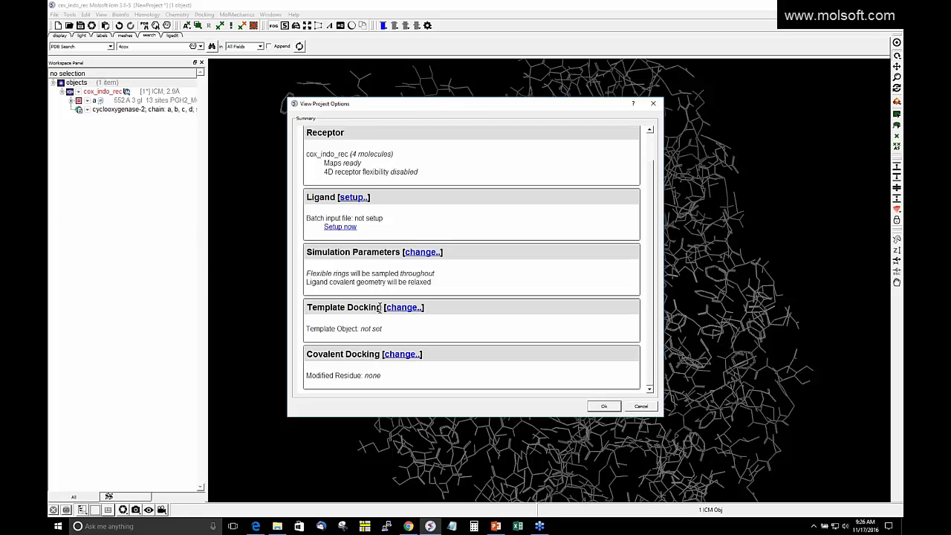
left_click_drag(479, 110, 197, 190)
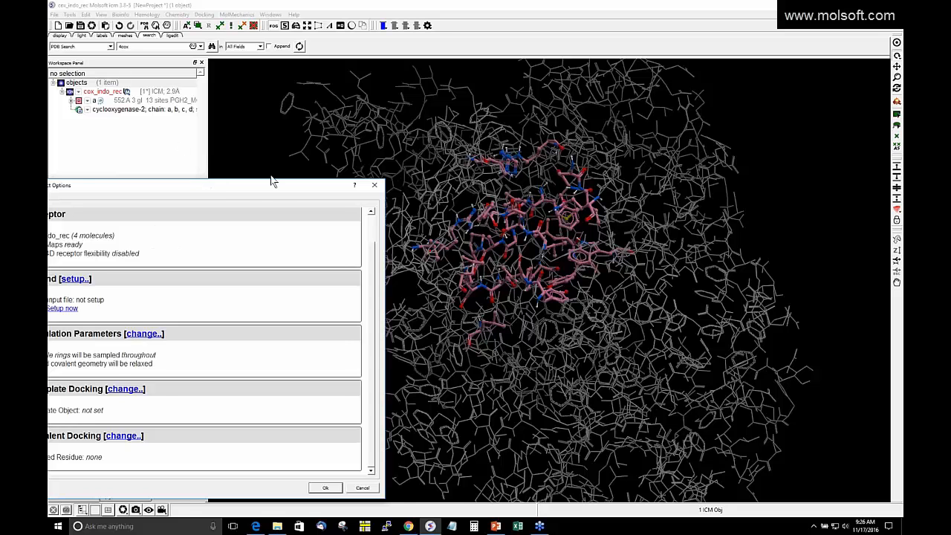
left_click_drag(272, 181, 330, 159)
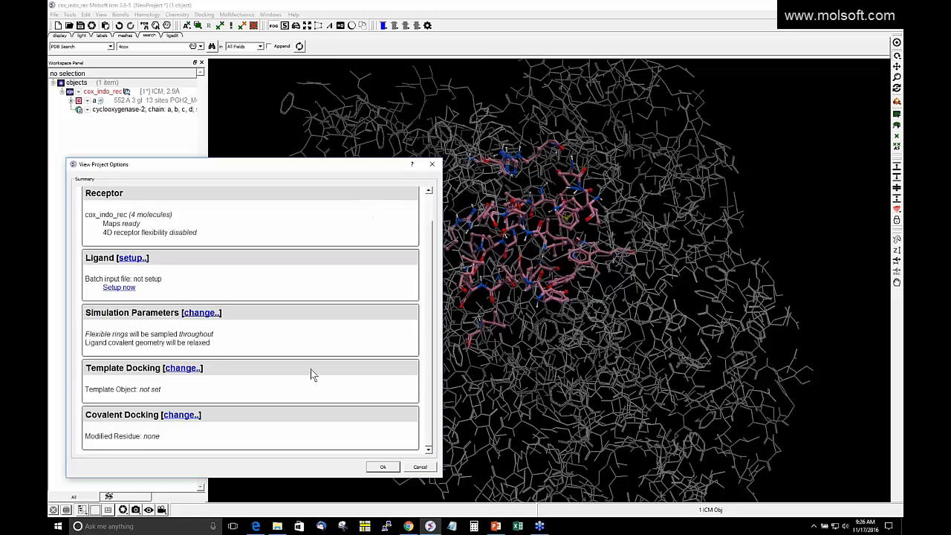
left_click(186, 368)
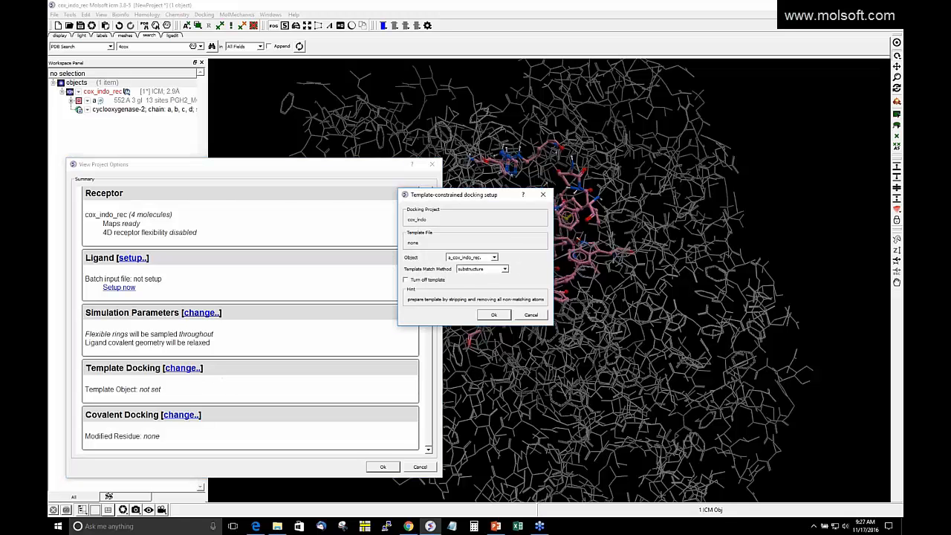
left_click(505, 269)
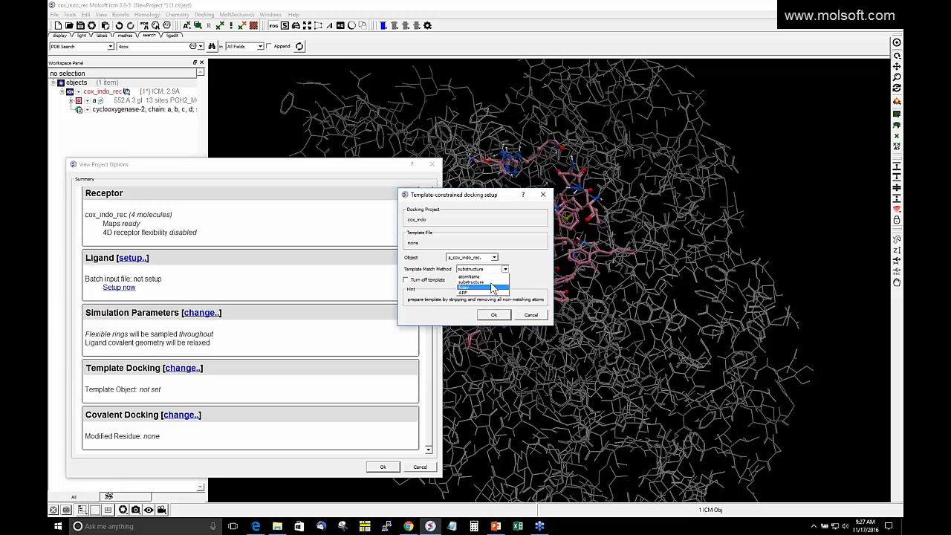
left_click(506, 318)
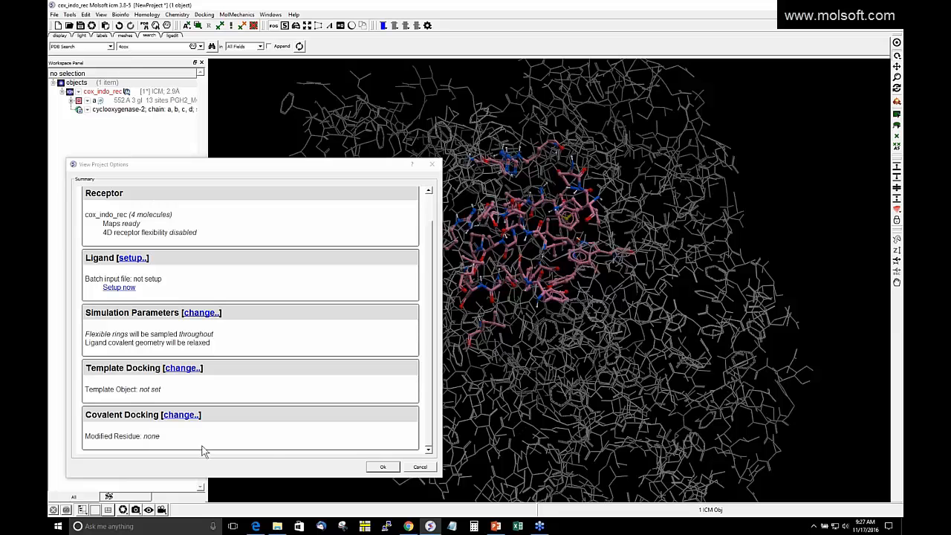
left_click(420, 467)
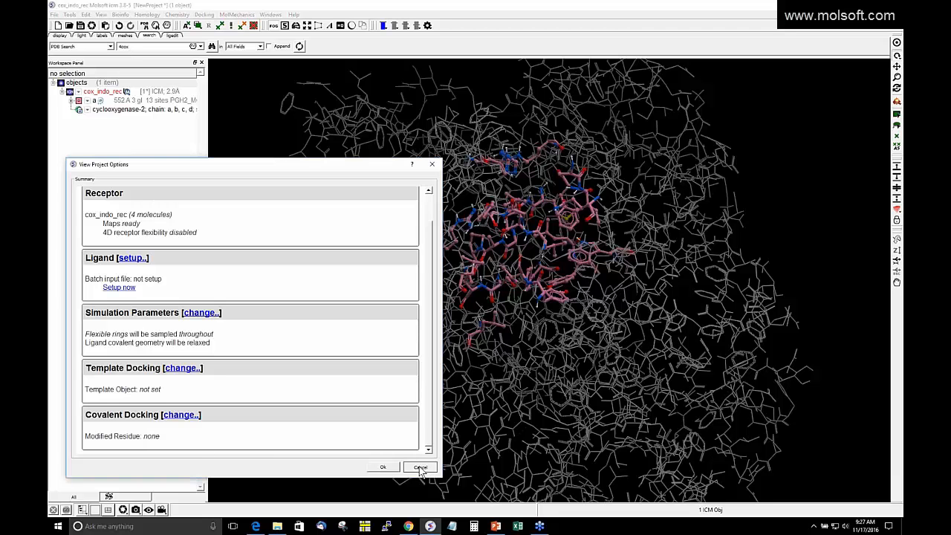
left_click(420, 467)
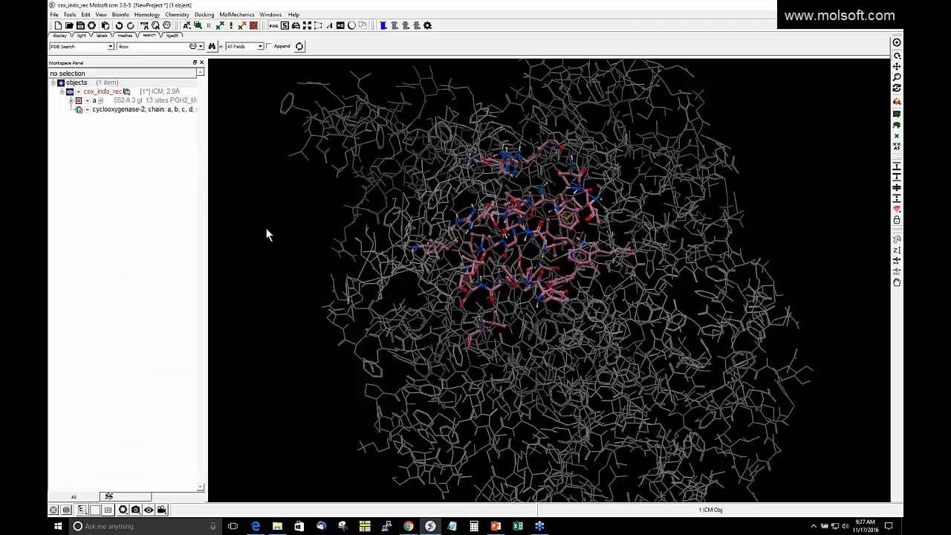
Step: Open the molecule editor and load the Indomethacin structure by searching for its name
mouse_move(226, 188)
left_mouse_down()
mouse_move(225, 175)
mouse_move(236, 191)
left_mouse_up()
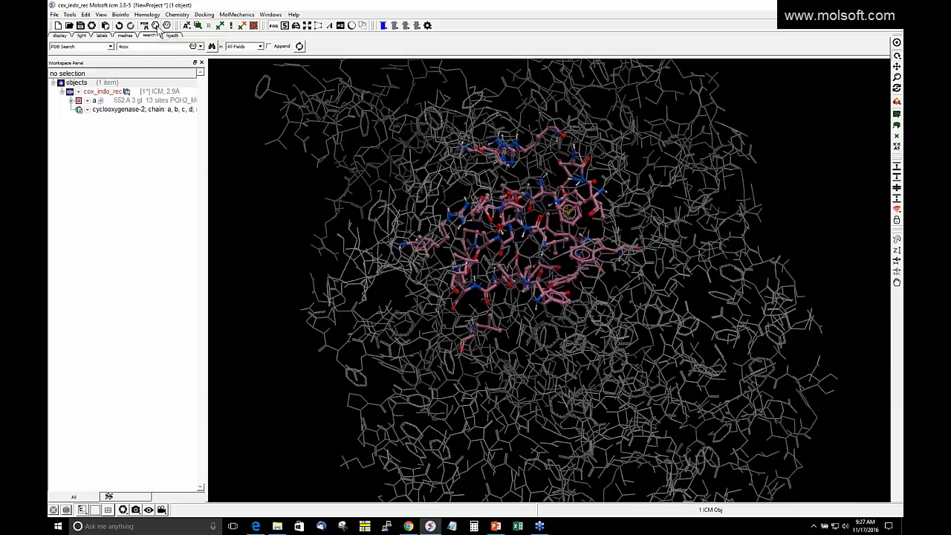
left_click(155, 27)
left_click(643, 132)
left_click(168, 26)
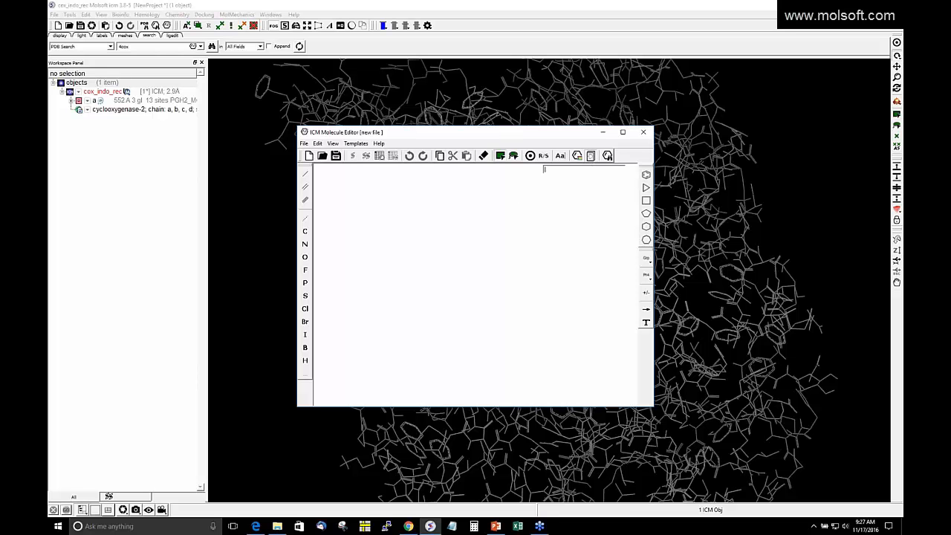
type("im")
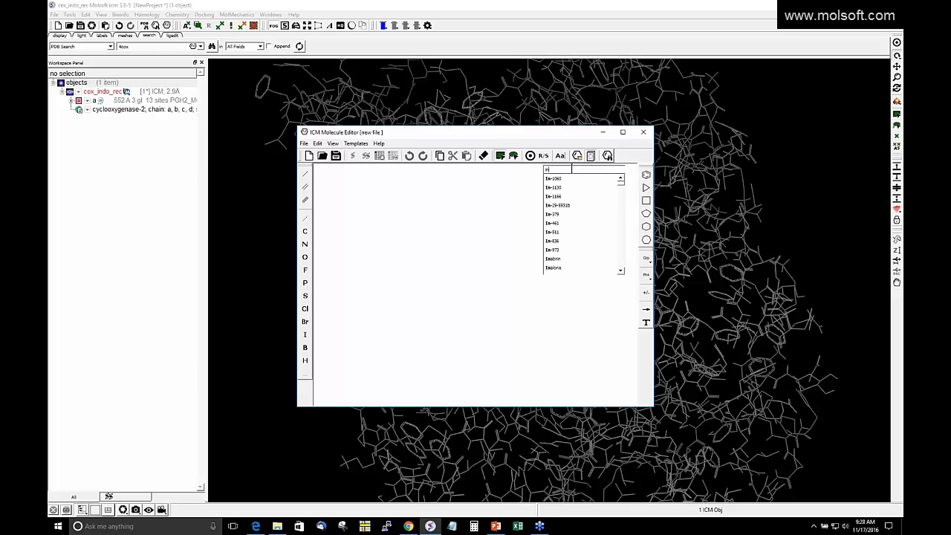
type("dome")
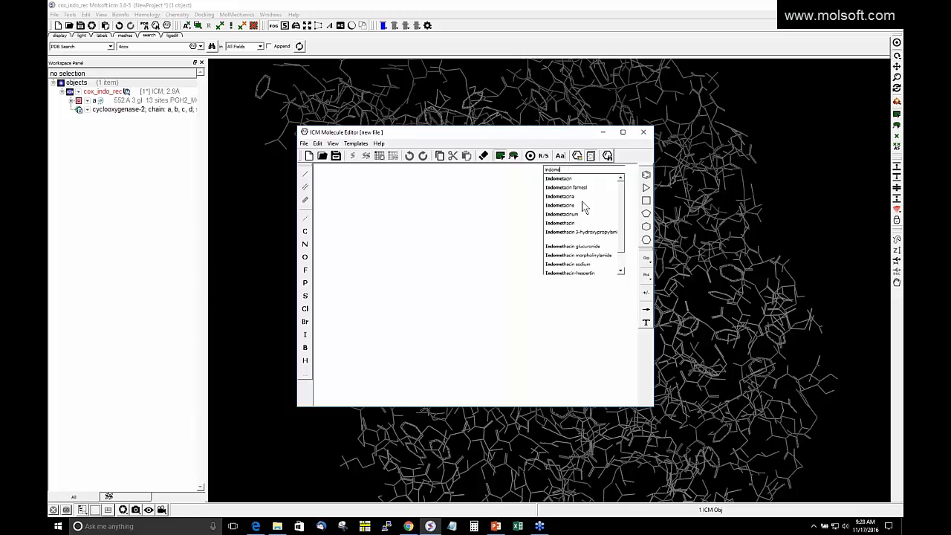
left_click(571, 224)
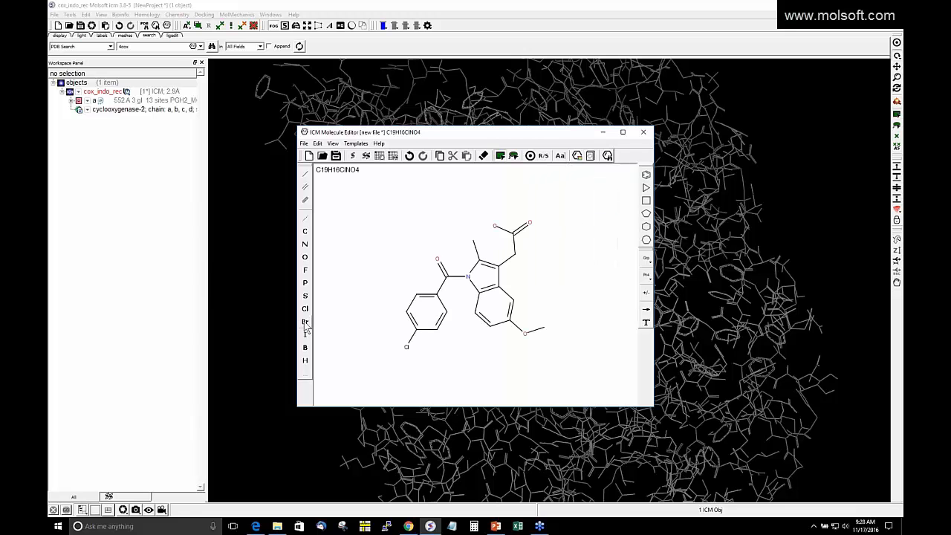
Step: Add the indomethacin structure to a chemical table named myTable and close the molecule editor
left_click(379, 157)
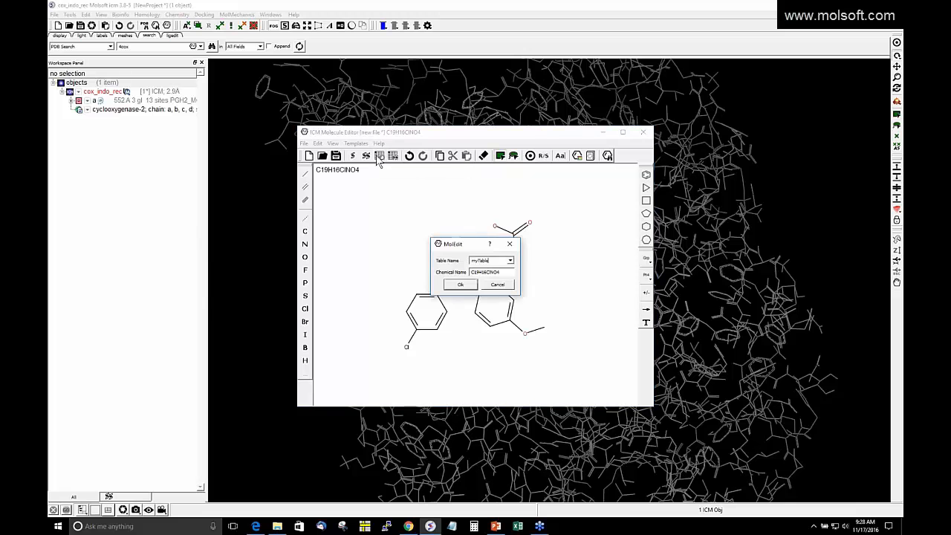
left_click(460, 286)
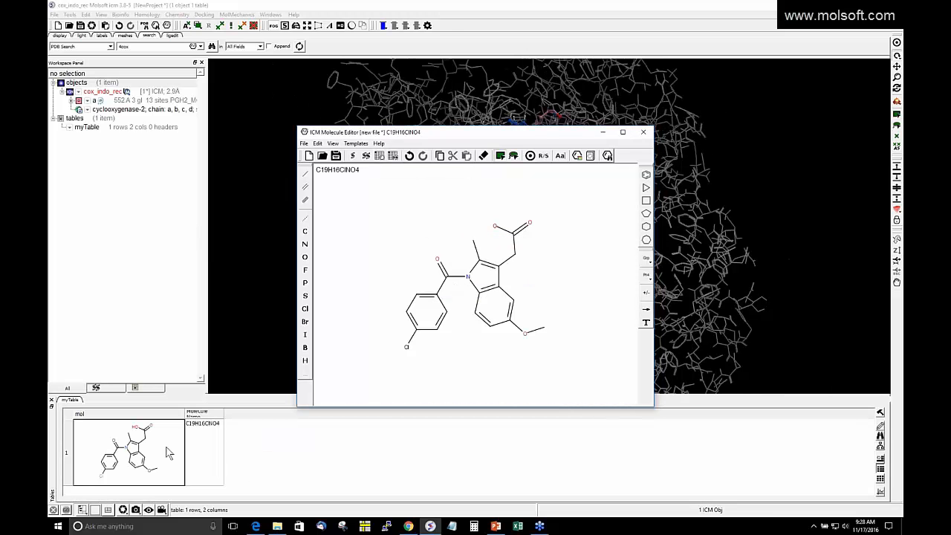
left_click(644, 134)
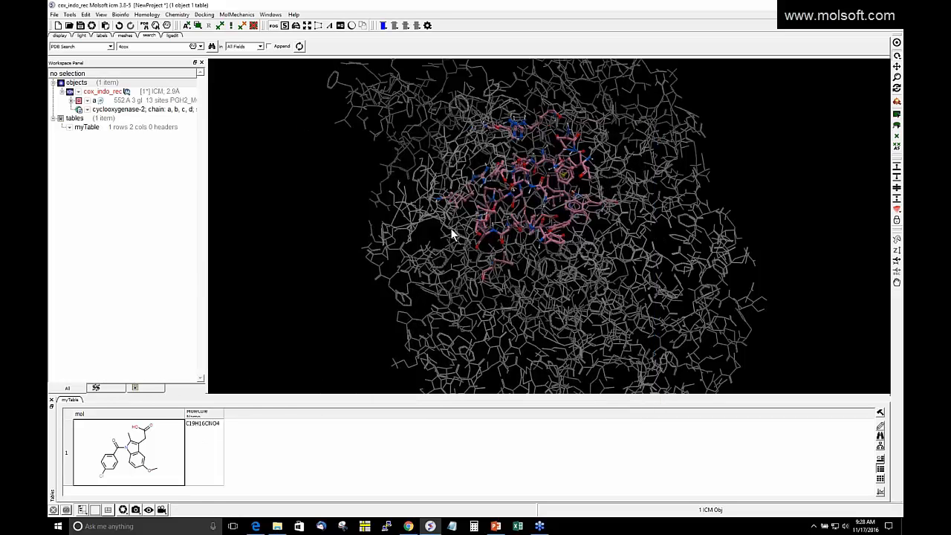
left_click(205, 15)
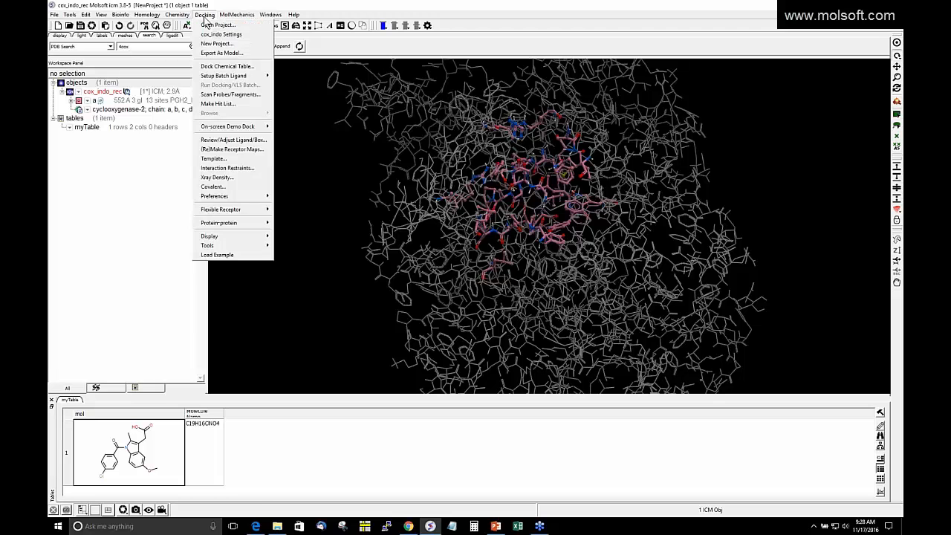
left_click(210, 70)
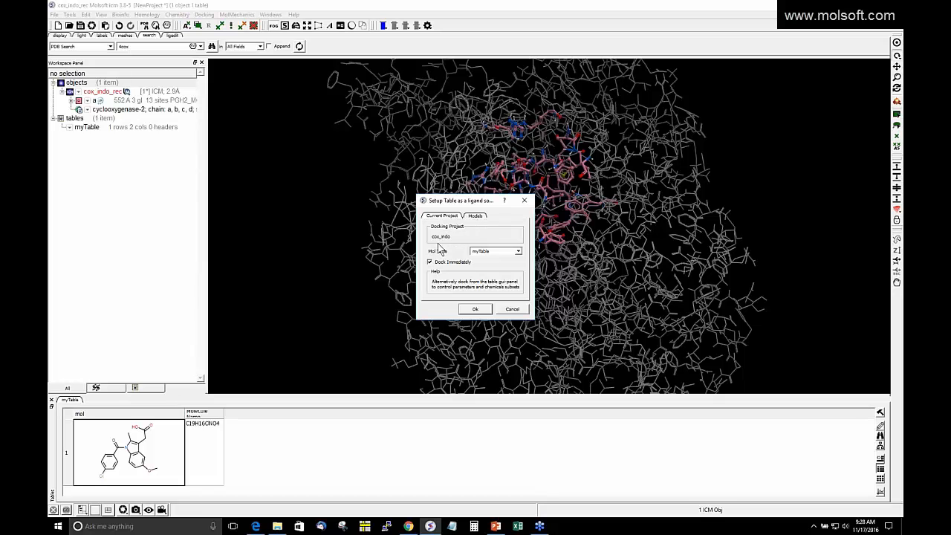
left_click(526, 201)
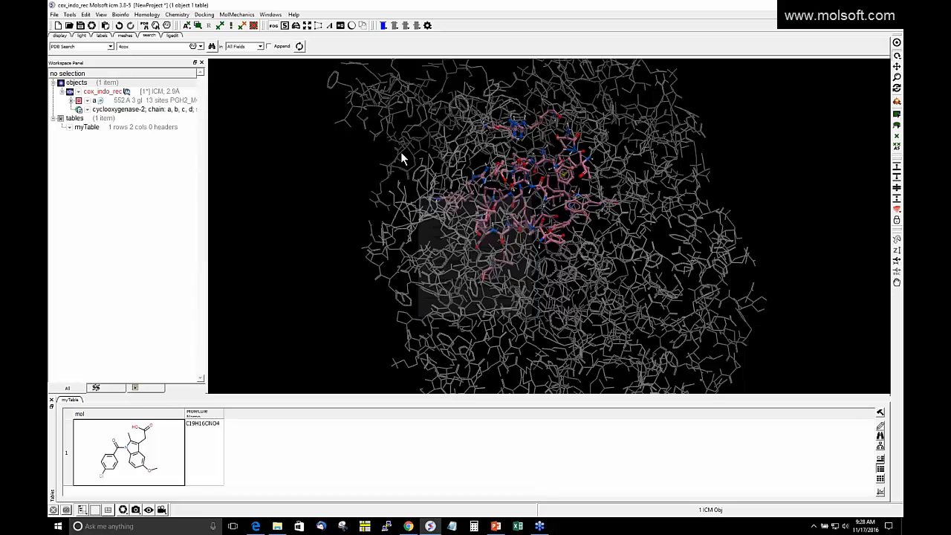
Step: Set up myTable as the ligand source for the cox_indo docking project, with immediate docking turned off
left_click(204, 14)
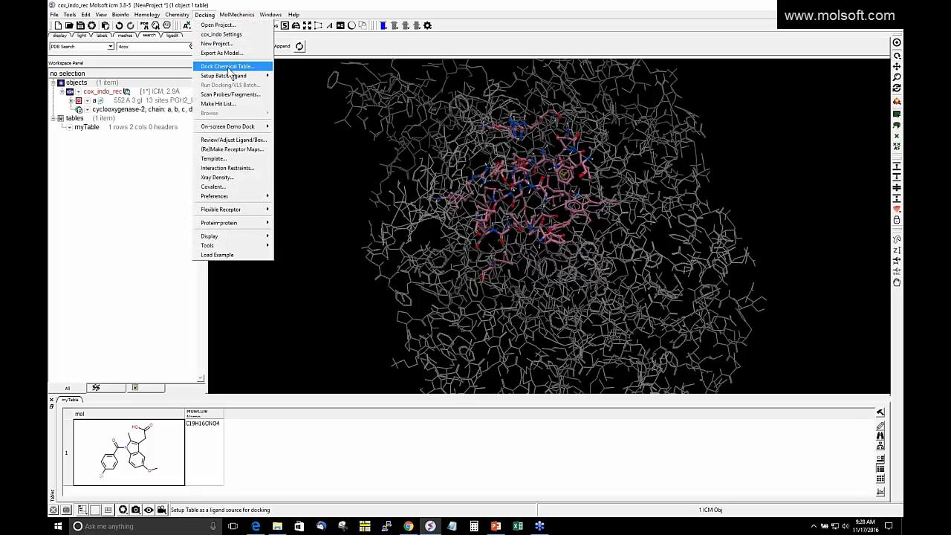
left_click(229, 72)
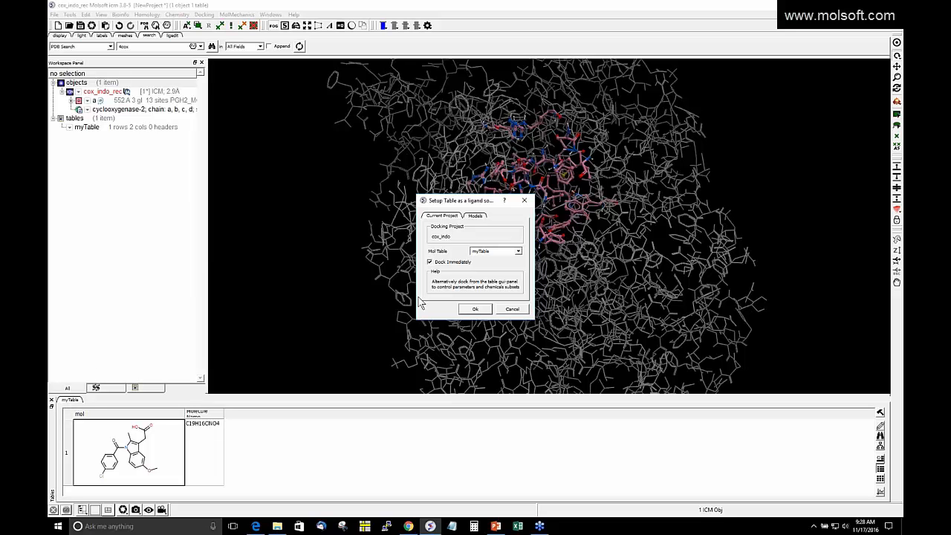
left_click(431, 262)
left_click(474, 310)
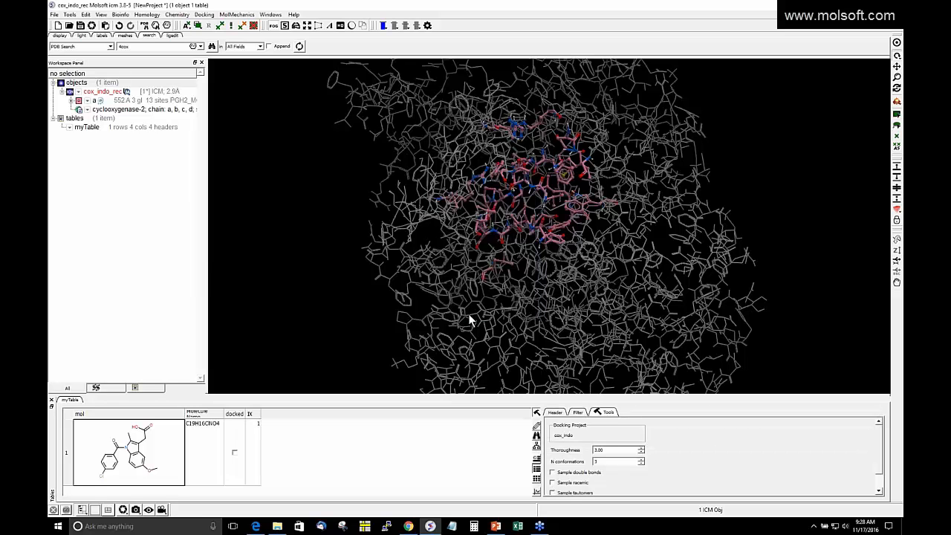
Step: Dock the myTable ligand into the cox_indo project from the table's docking tools and load the results
left_click_drag(551, 392, 553, 293)
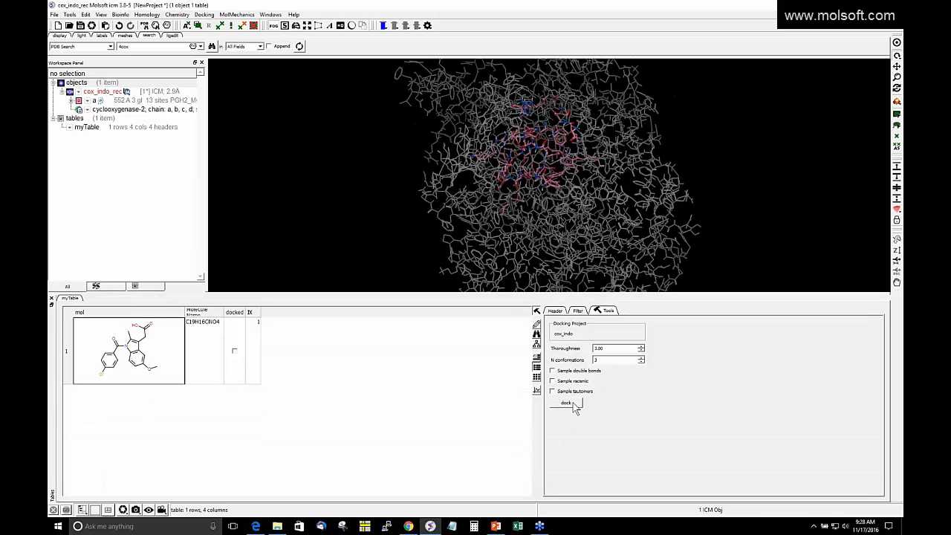
left_click_drag(539, 411, 458, 412)
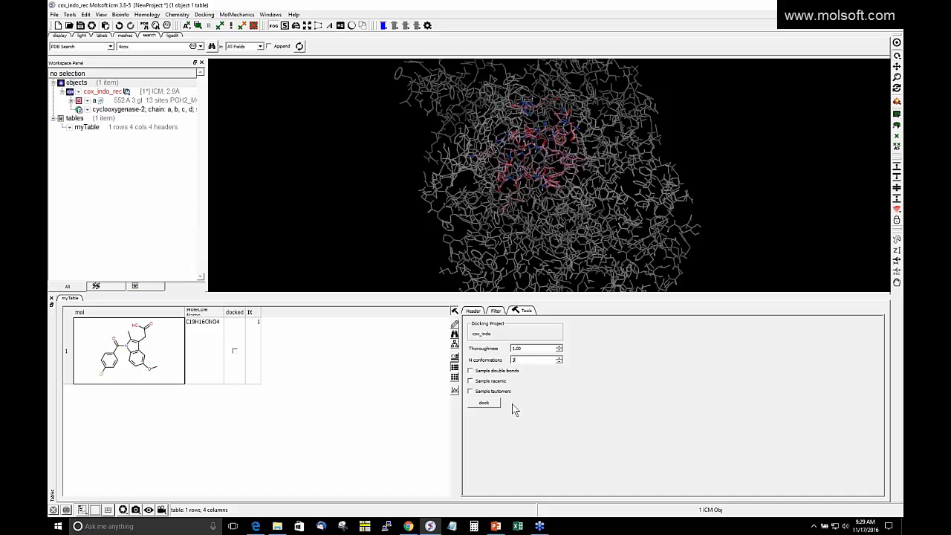
left_click(488, 406)
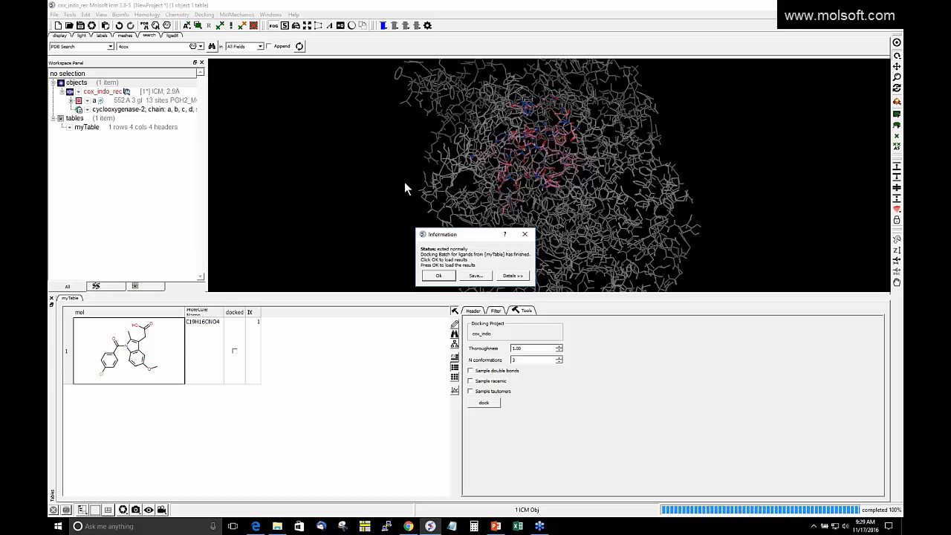
left_click(440, 276)
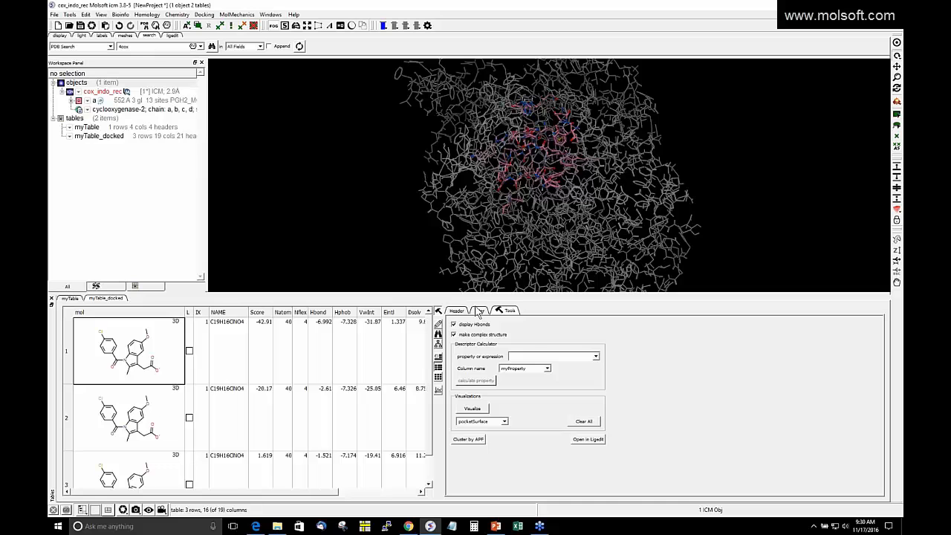
Step: Widen the myTable_docked results table and display its first docked pose in the receptor
left_click_drag(446, 324, 552, 327)
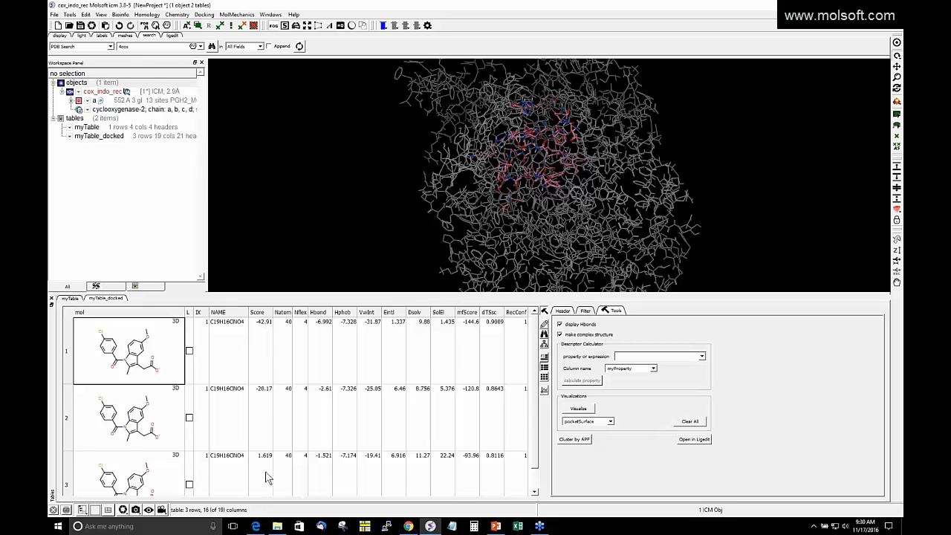
scroll(266, 477, "down", 1)
scroll(264, 472, "up", 1)
left_click(189, 352)
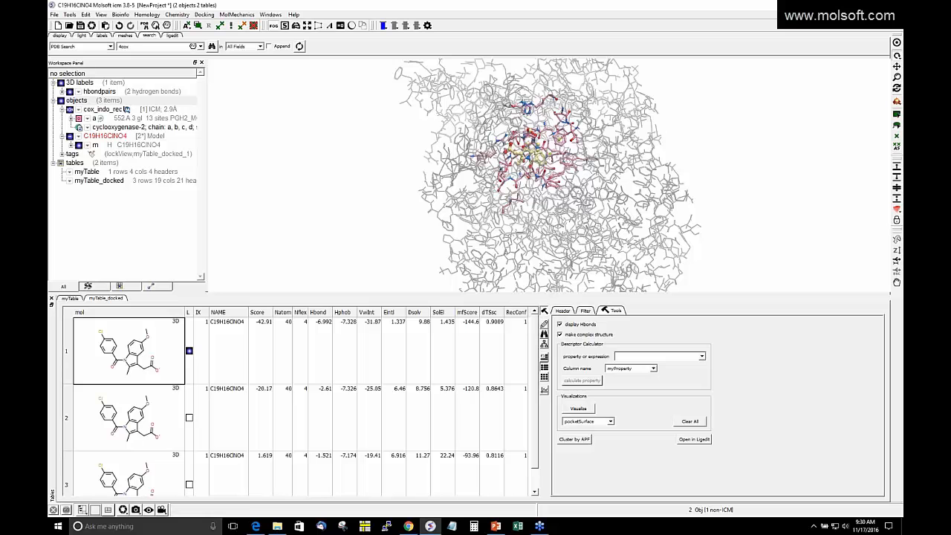
left_click_drag(344, 181, 316, 221)
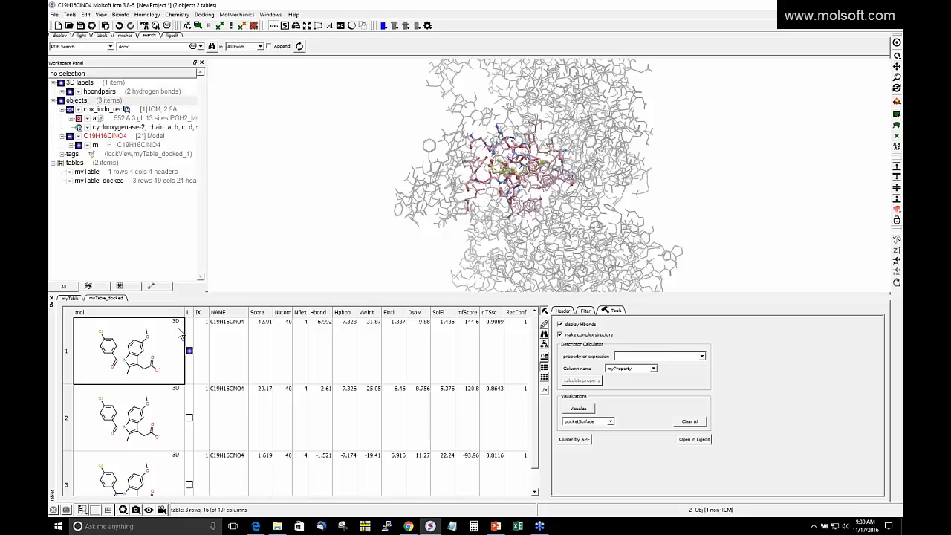
left_click(190, 352)
left_click(190, 352)
Step: Center the view on the docked ligand C19H16ClNO4 and clear the selection
left_click(145, 144)
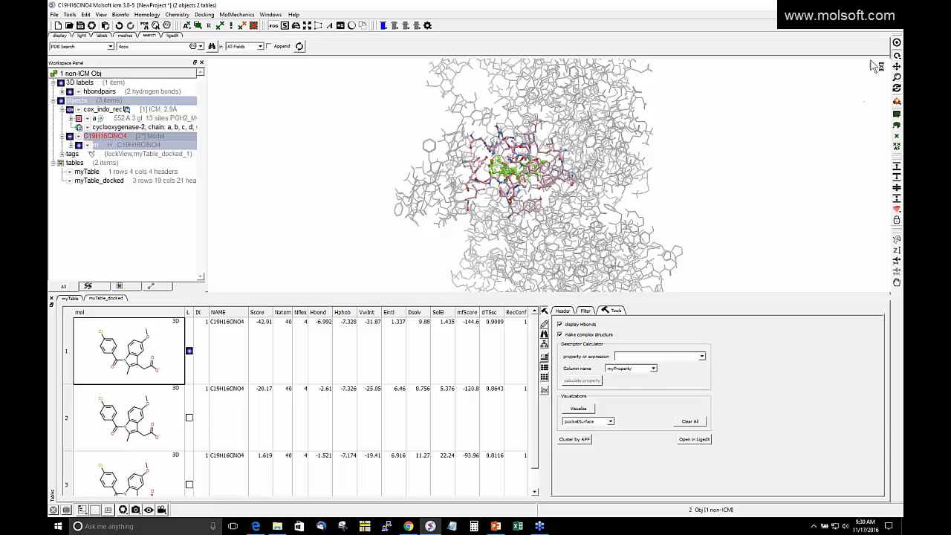
left_click(894, 45)
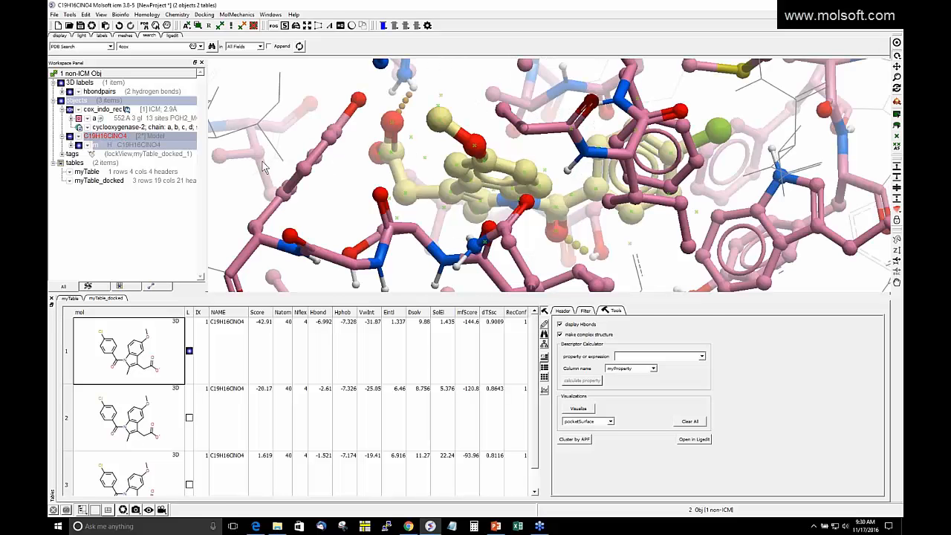
left_click_drag(262, 161, 387, 258)
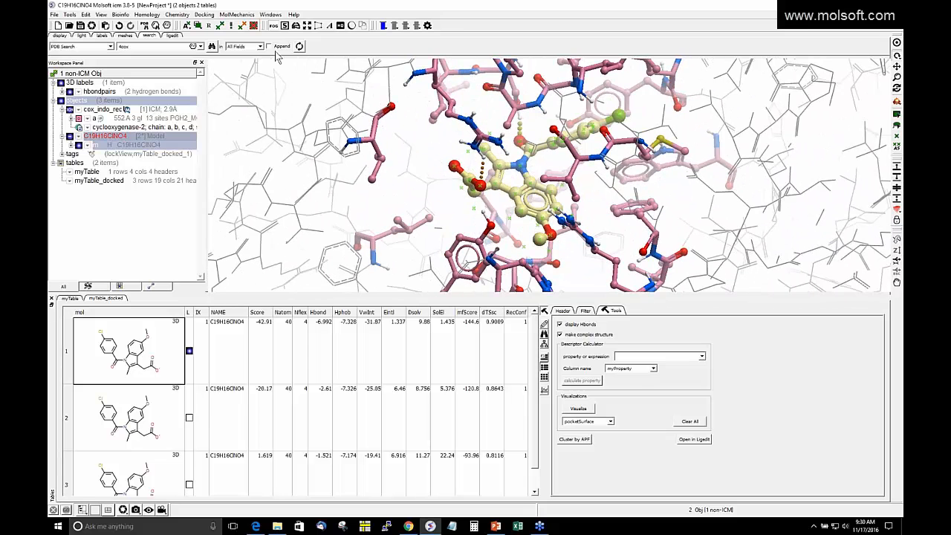
left_click(254, 26)
left_click_drag(394, 219, 372, 212)
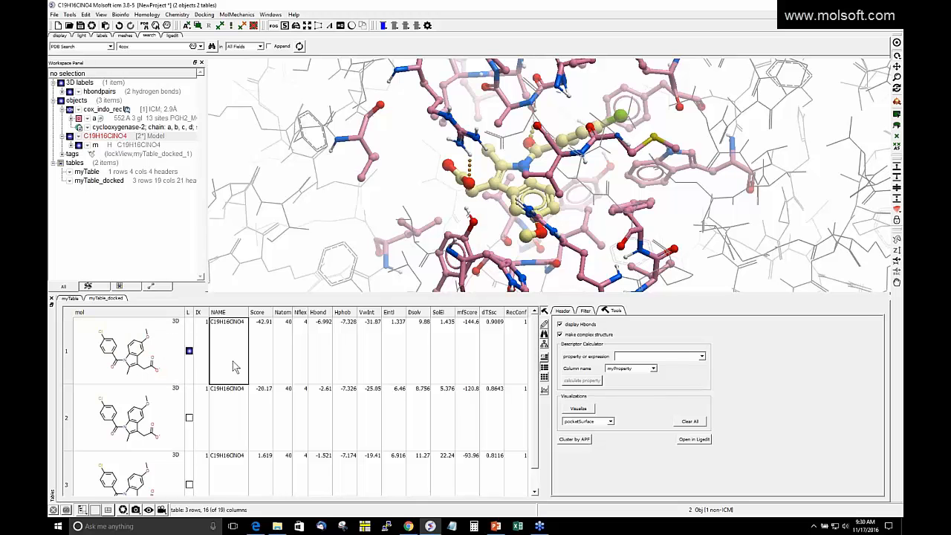
Step: Hide and redisplay the first docked pose to inspect its binding, and enlarge the graphics area
left_click(189, 352)
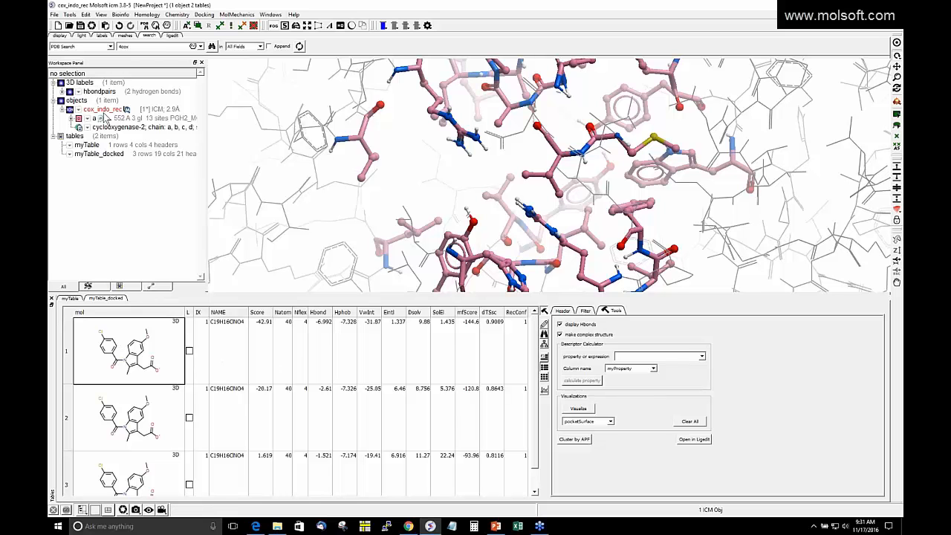
left_click(189, 350)
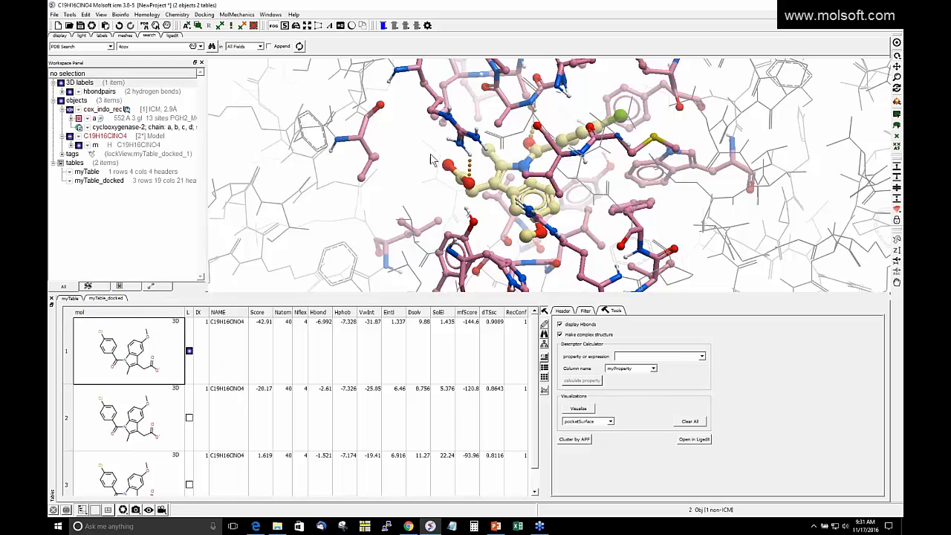
left_click_drag(437, 163, 455, 157)
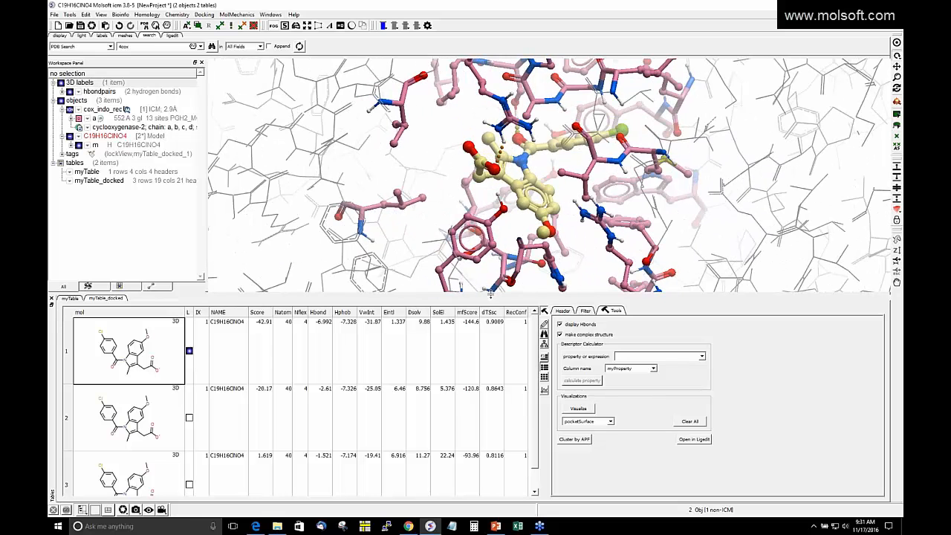
left_click_drag(490, 294, 491, 352)
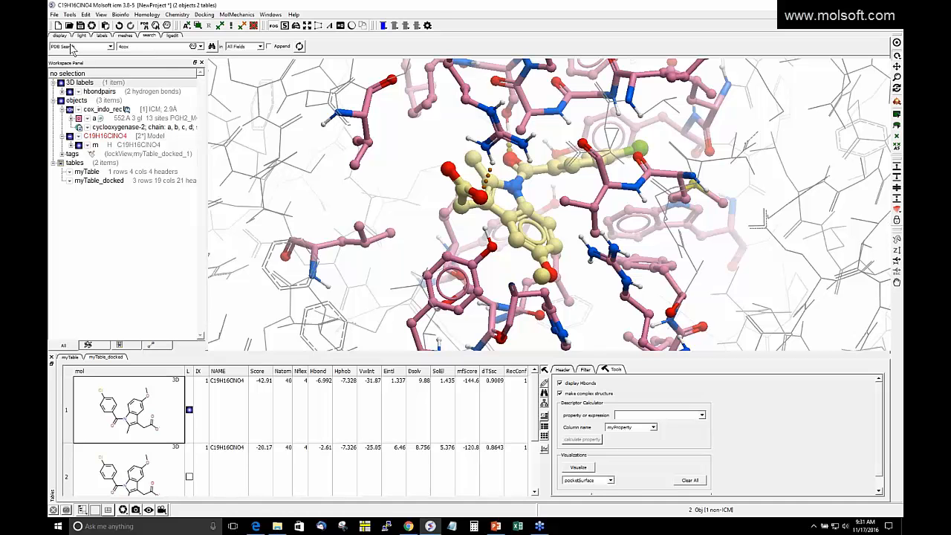
Step: Load the 4cox crystal structure from the PDB, hide it, and display only the docked C19H16ClNO4 ligand
left_click(213, 46)
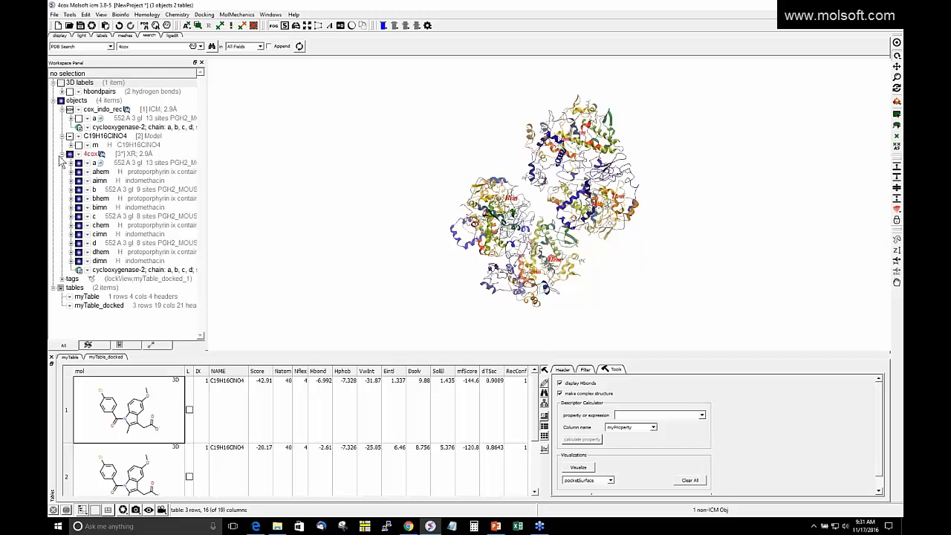
left_click(69, 154)
left_click(78, 145)
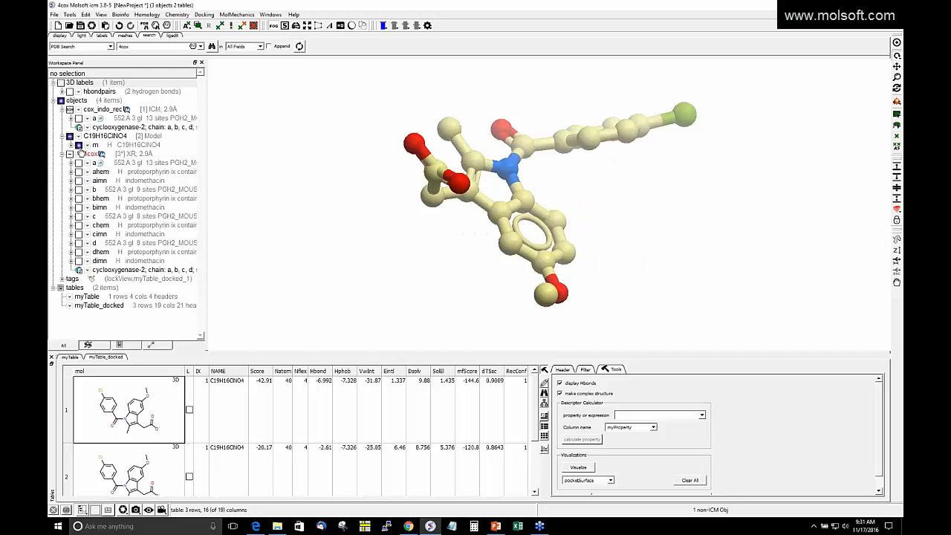
Step: Color the docked ligand's sticks green and display the 4cox indomethacin molecule aimn alongside it for comparison
left_click(63, 35)
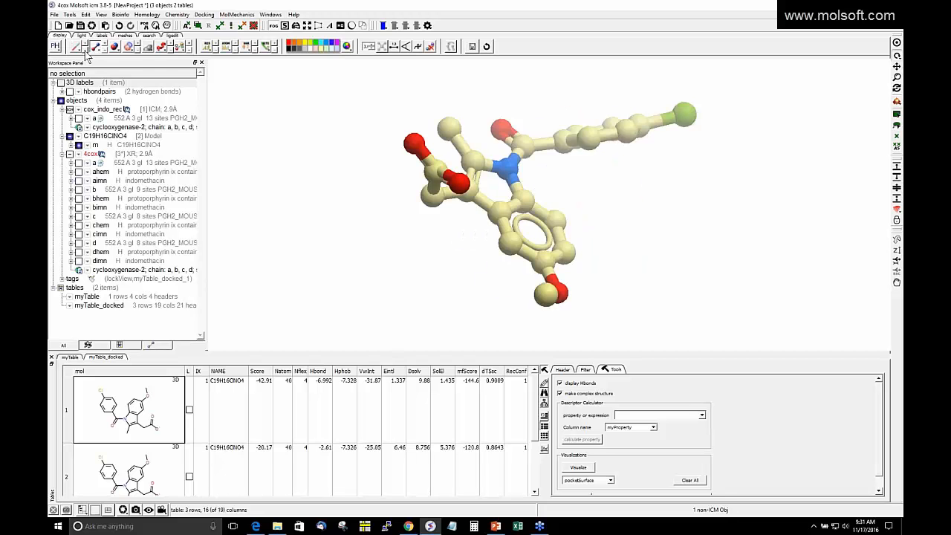
left_click(95, 46)
left_click(109, 80)
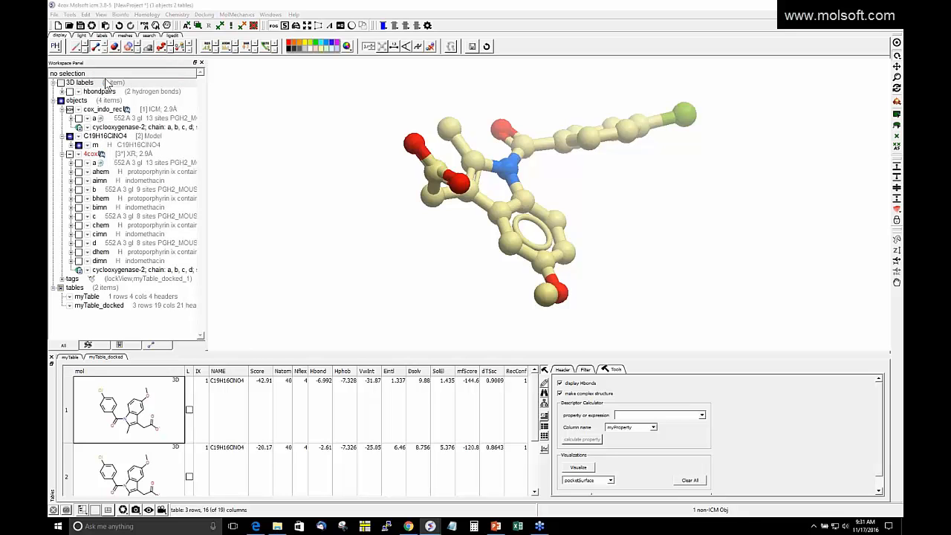
left_click(448, 228)
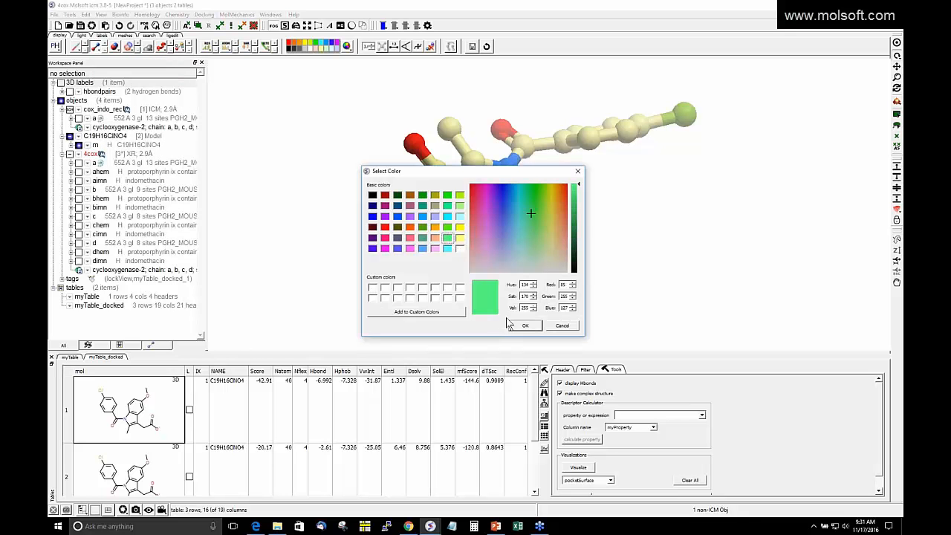
left_click(524, 327)
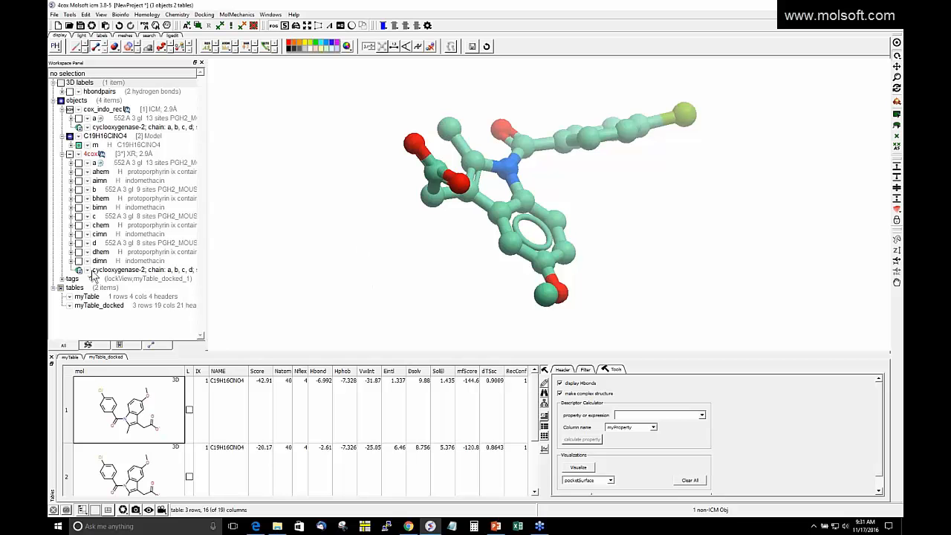
left_click(79, 181)
left_click_drag(375, 246, 365, 274)
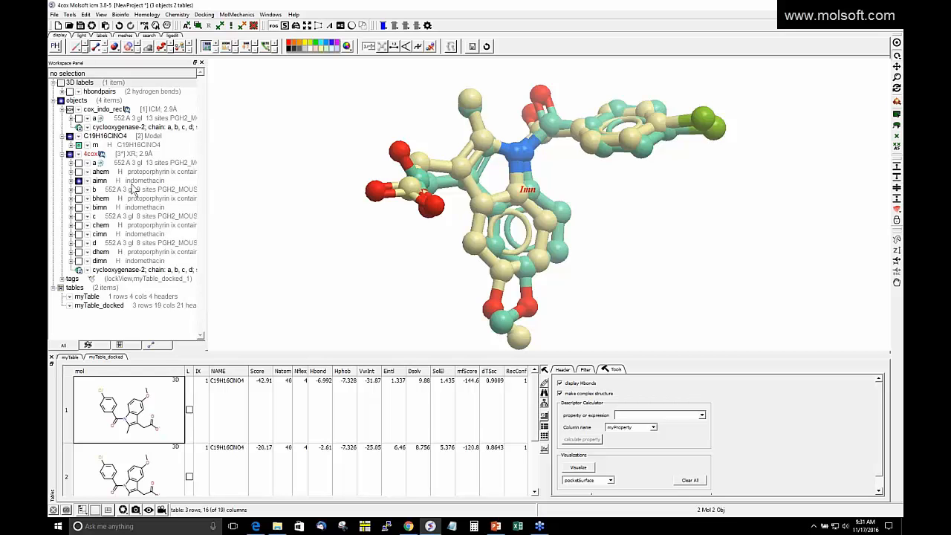
Step: Open the Cartesian RMSD calculation with its options for chemical molecules
left_click(69, 15)
mouse_move(70, 27)
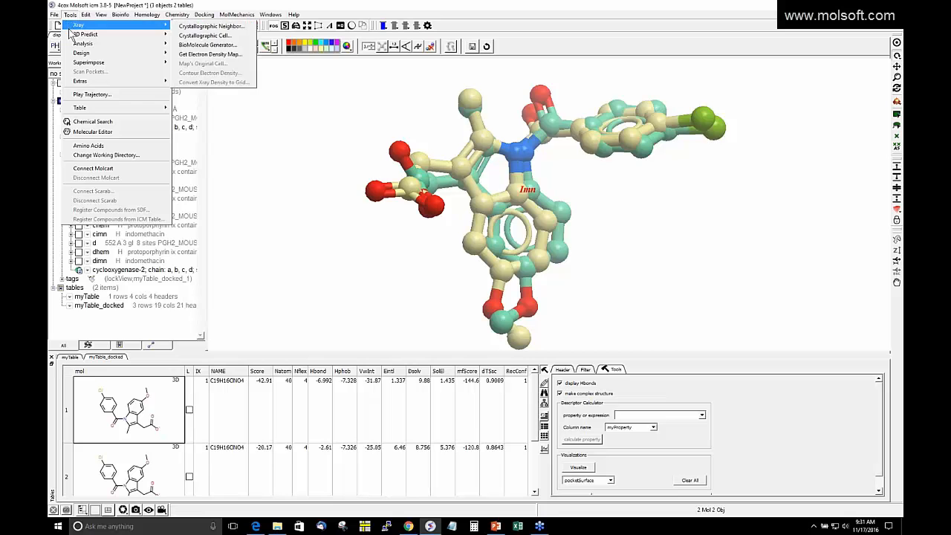
mouse_move(80, 44)
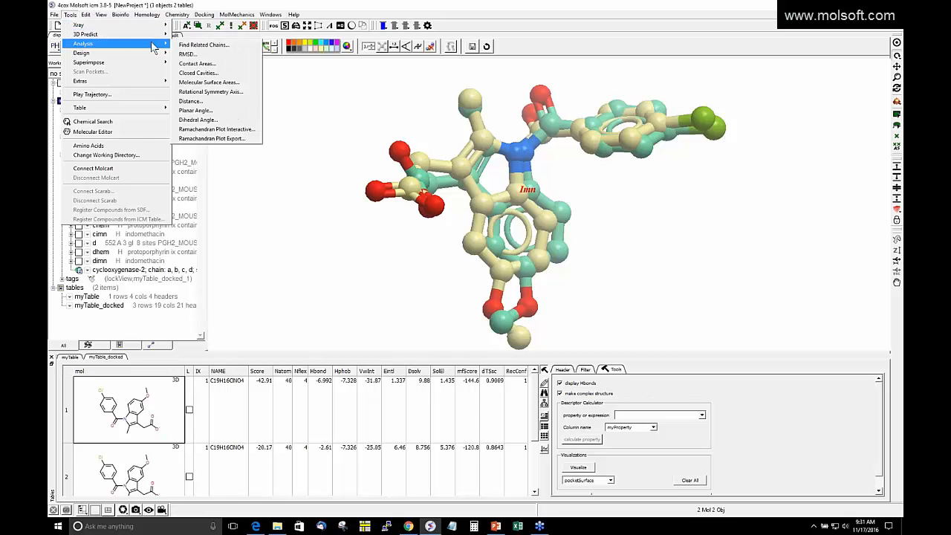
left_click(188, 54)
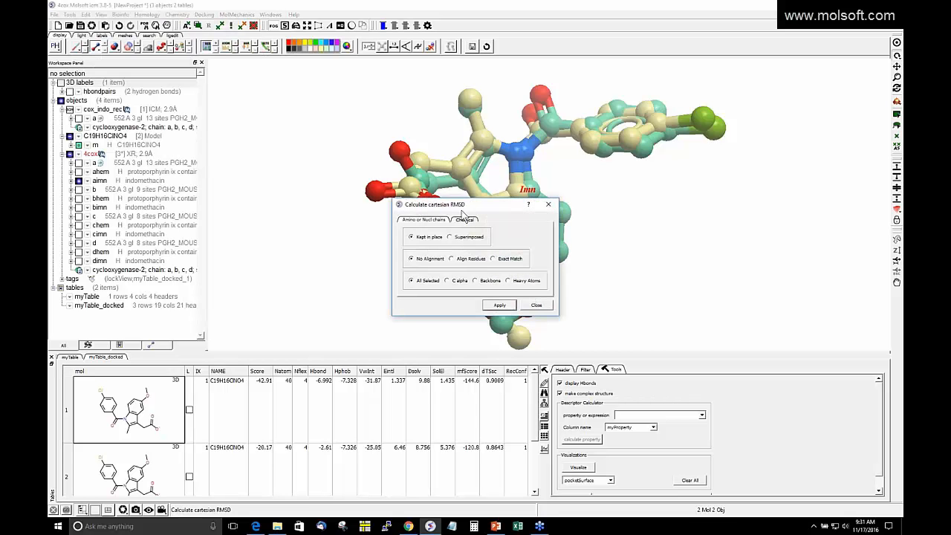
left_click_drag(462, 206, 297, 241)
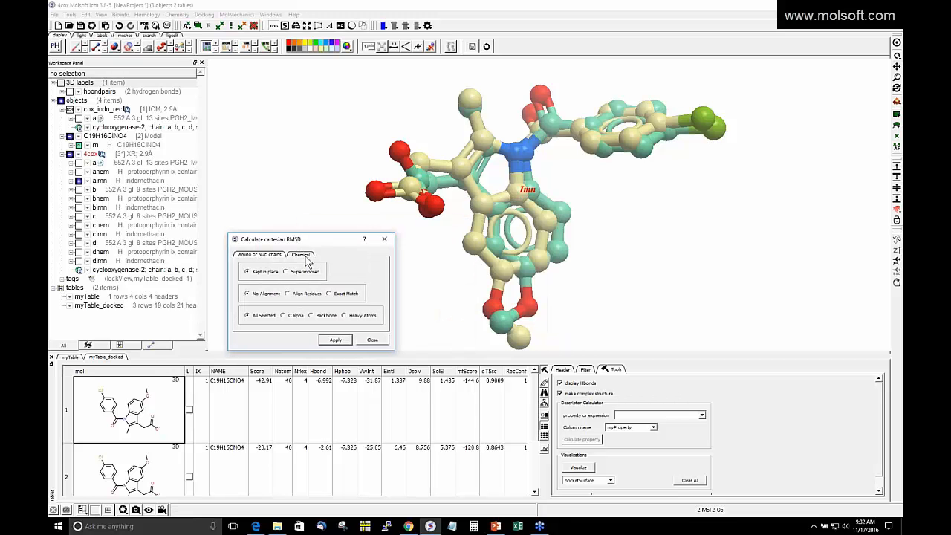
left_click(302, 255)
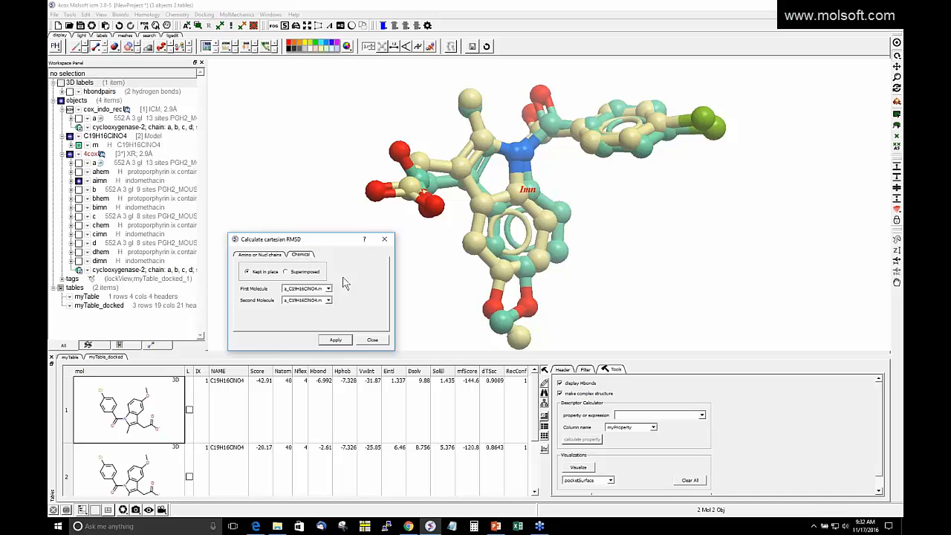
Step: Store the 4cox indomethacin molecule aimn as the orange selection and make the docked C19H16ClNO4 molecule m the green selection
left_click(120, 186)
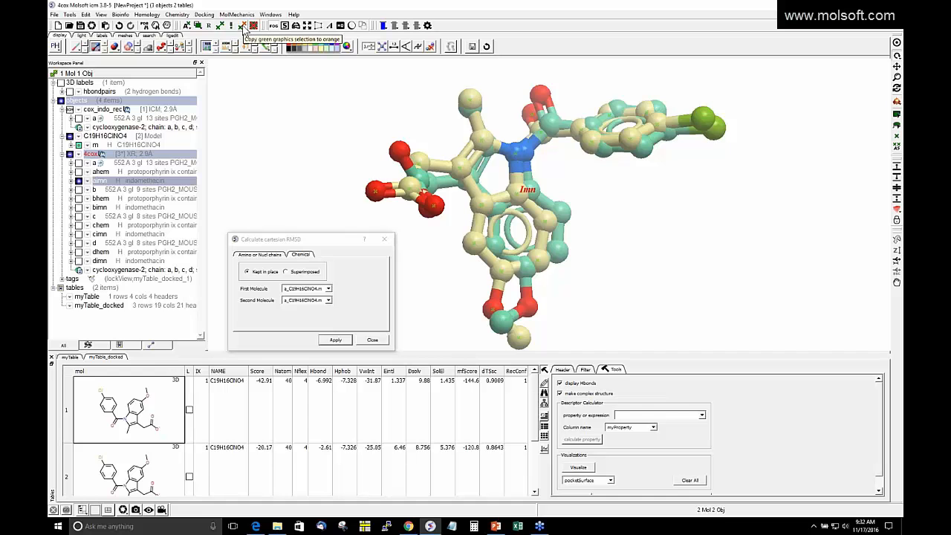
left_click(241, 27)
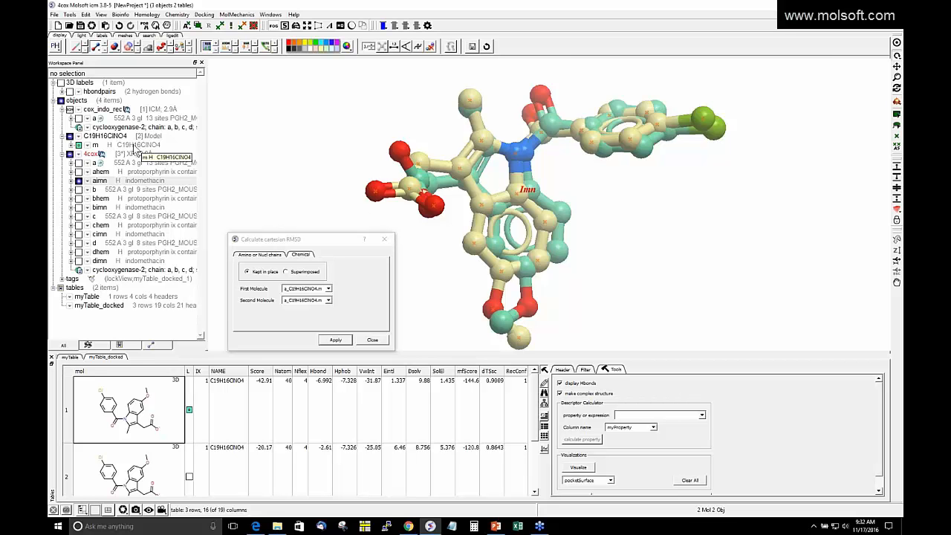
left_click(136, 147)
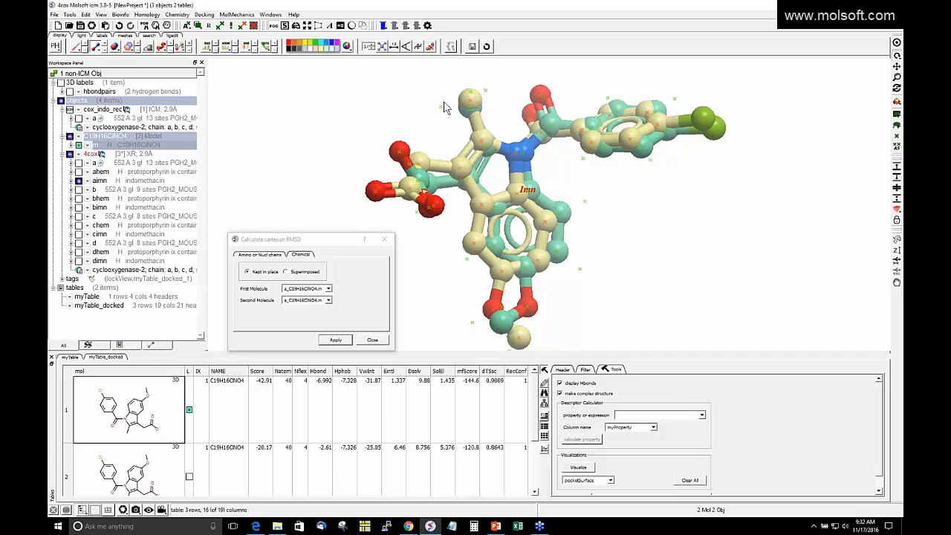
Step: Calculate the kept-in-place RMSD with the green selection as first and the orange selection as second molecule, and clear the selection
left_click(330, 289)
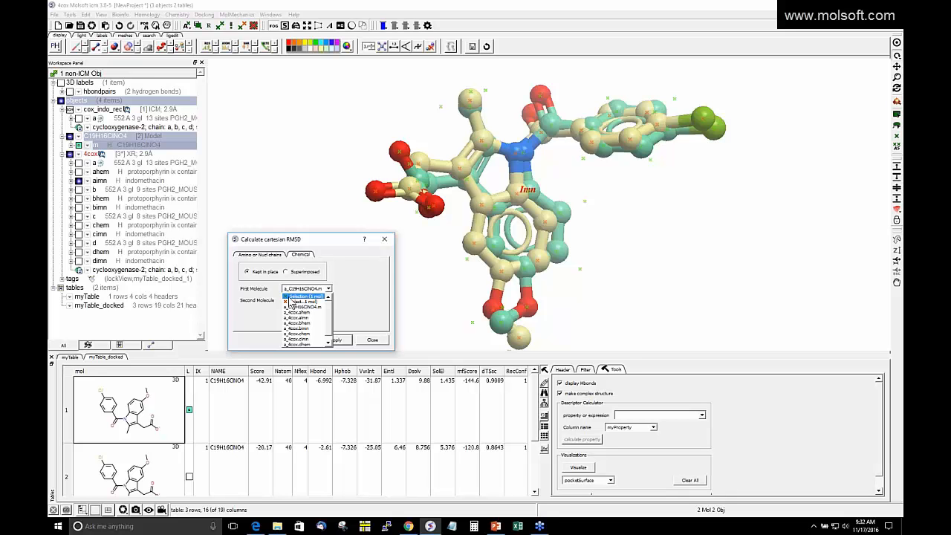
left_click(297, 303)
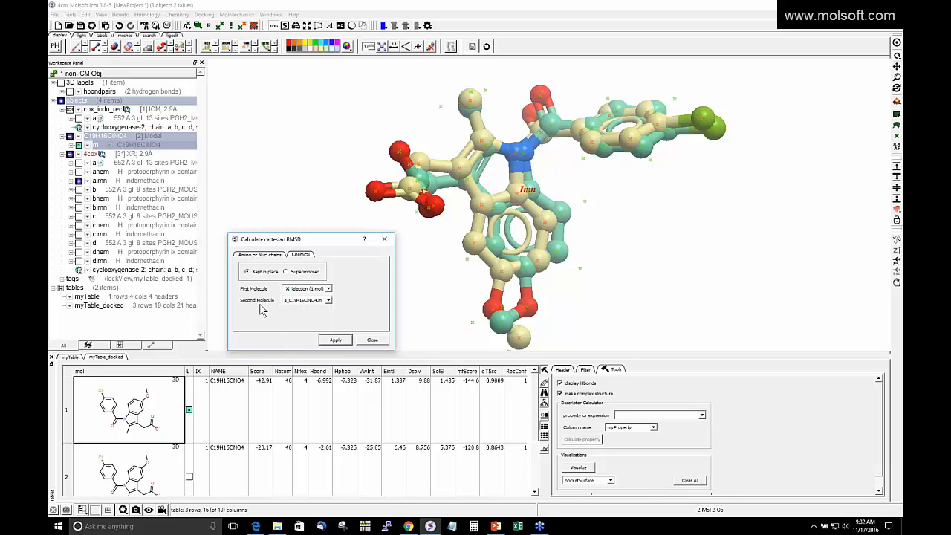
left_click(329, 301)
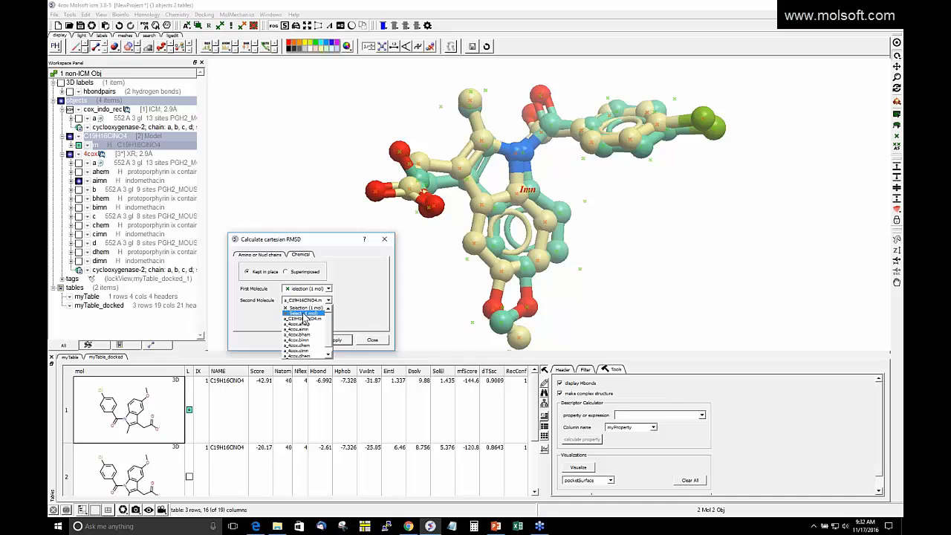
left_click(304, 314)
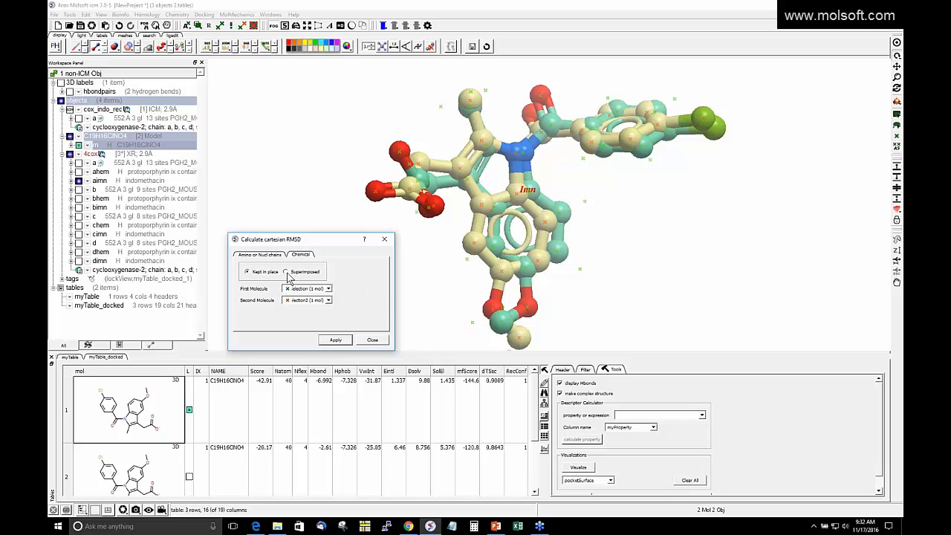
left_click(334, 340)
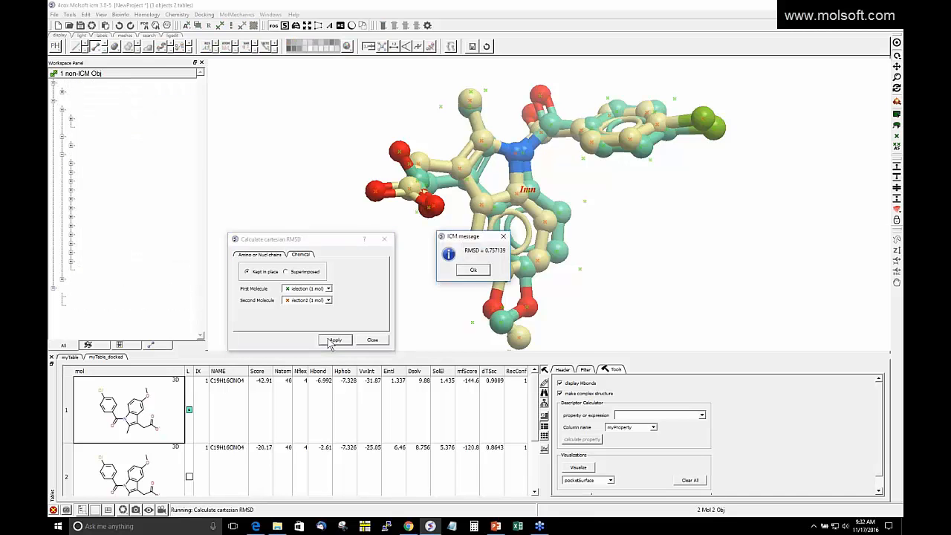
left_click(475, 271)
left_click(474, 272)
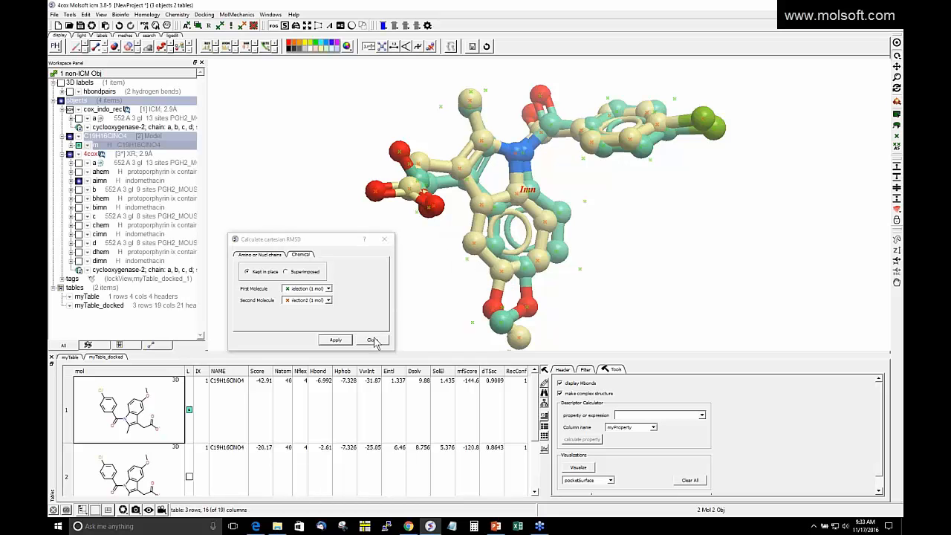
left_click(372, 341)
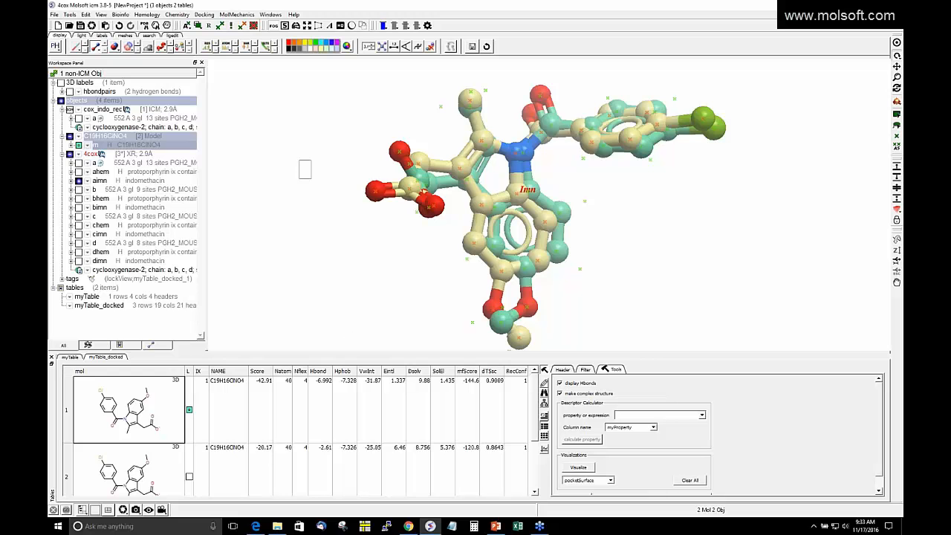
left_click(304, 170)
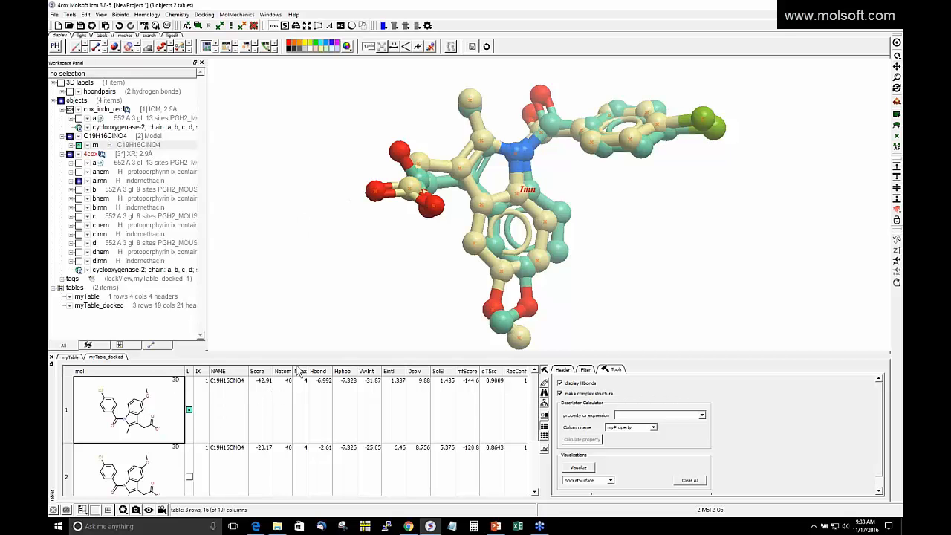
Step: Examine the Score and mfScore of the first docked pose and its overlay with the crystal ligand
left_click(262, 402)
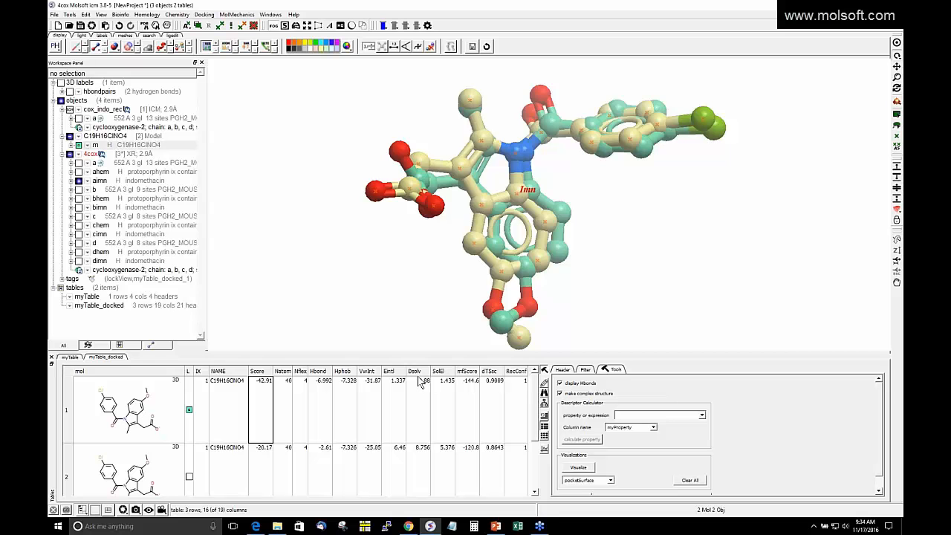
left_click(465, 390)
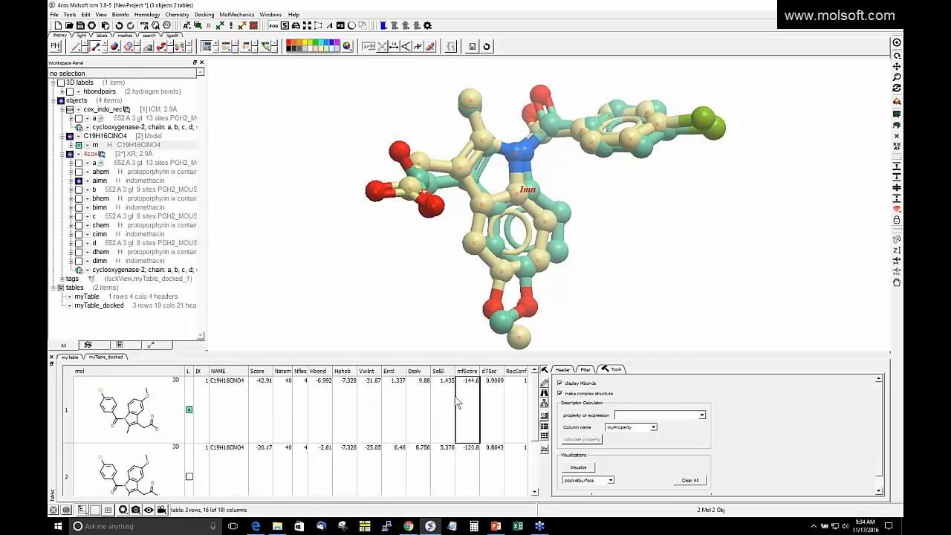
left_click(260, 405)
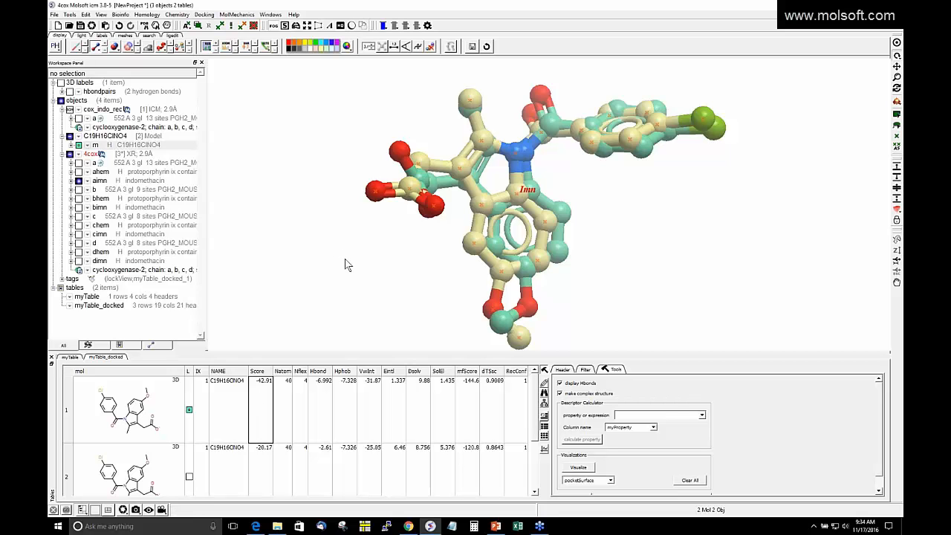
left_click_drag(377, 263, 349, 268)
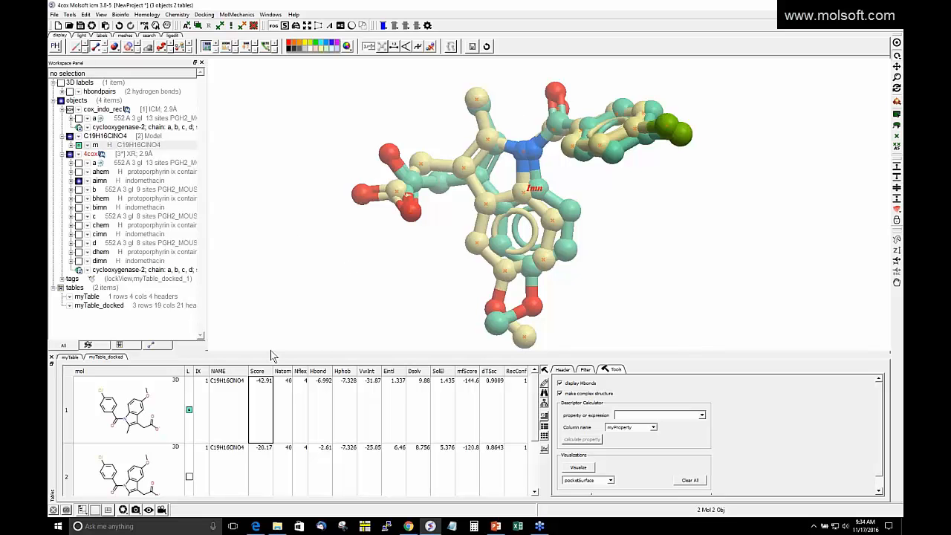
Step: Switch to PowerPoint and start the slide show from the Screening Chemical Databases slide
left_click(496, 526)
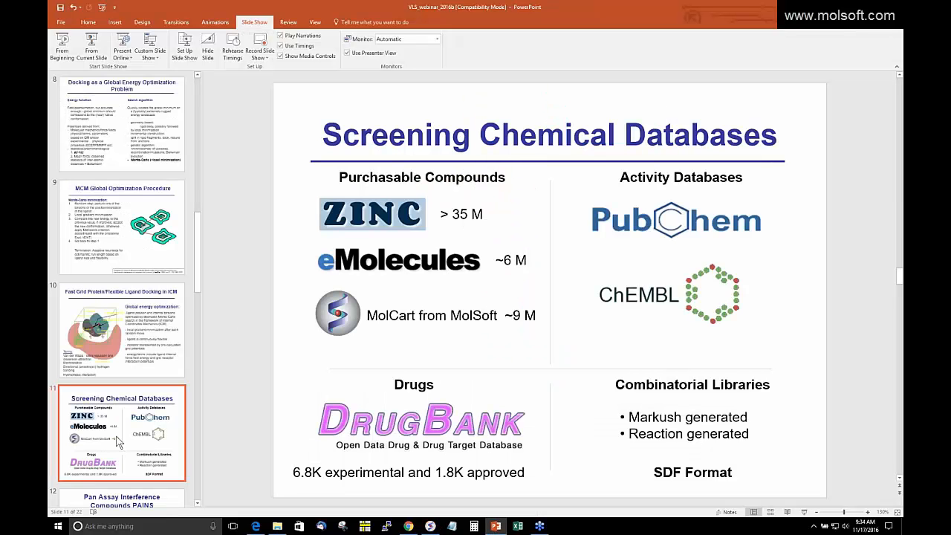
left_click(91, 50)
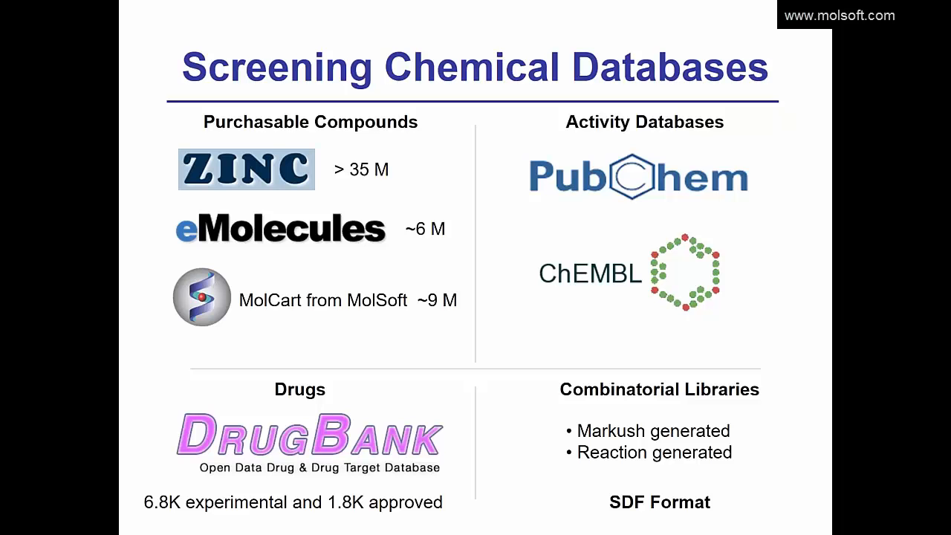
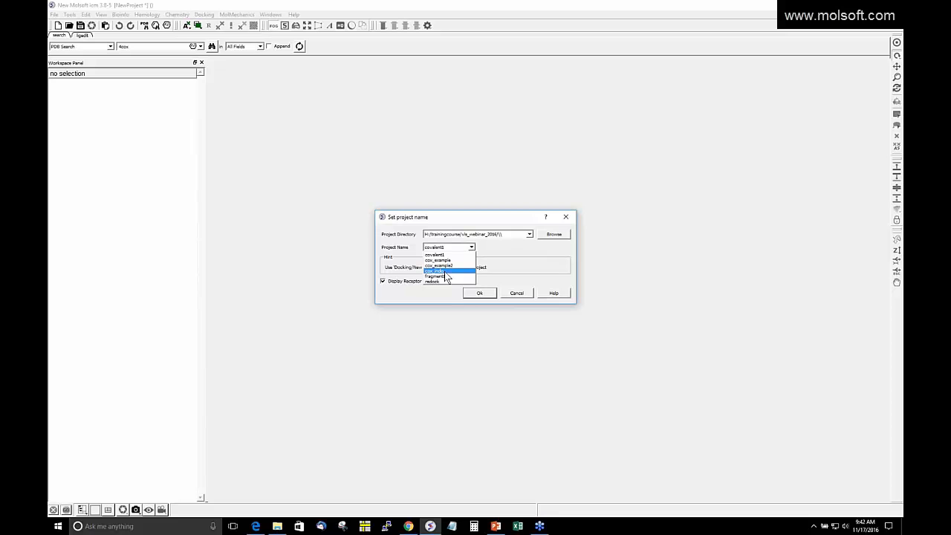
Step: Set the docking project to cox_indo with its receptor displayed, and inspect the highlighted binding site
left_click(444, 271)
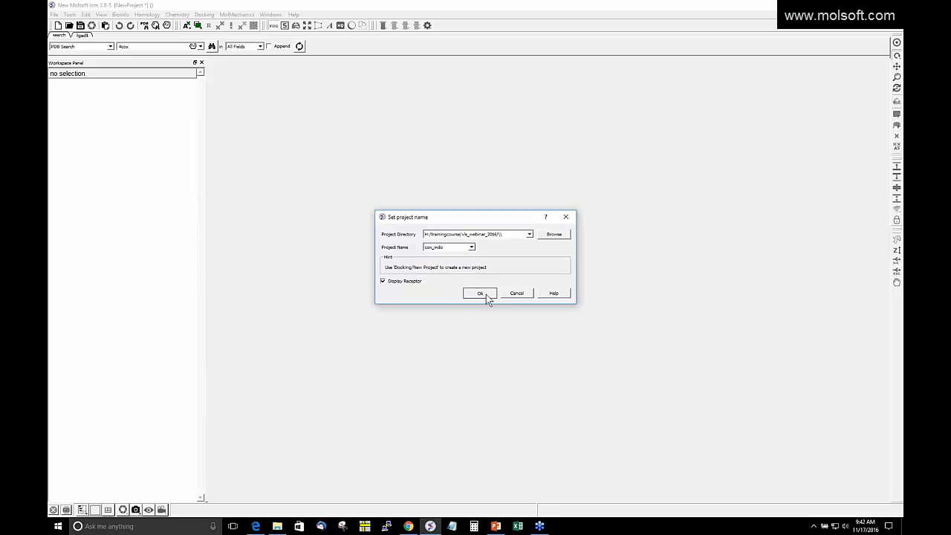
left_click(480, 294)
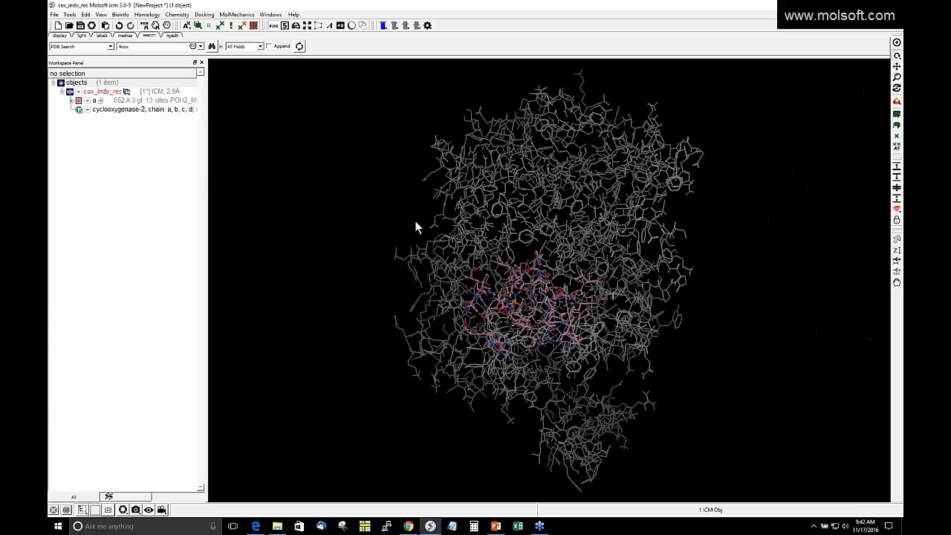
left_click_drag(415, 220, 473, 260)
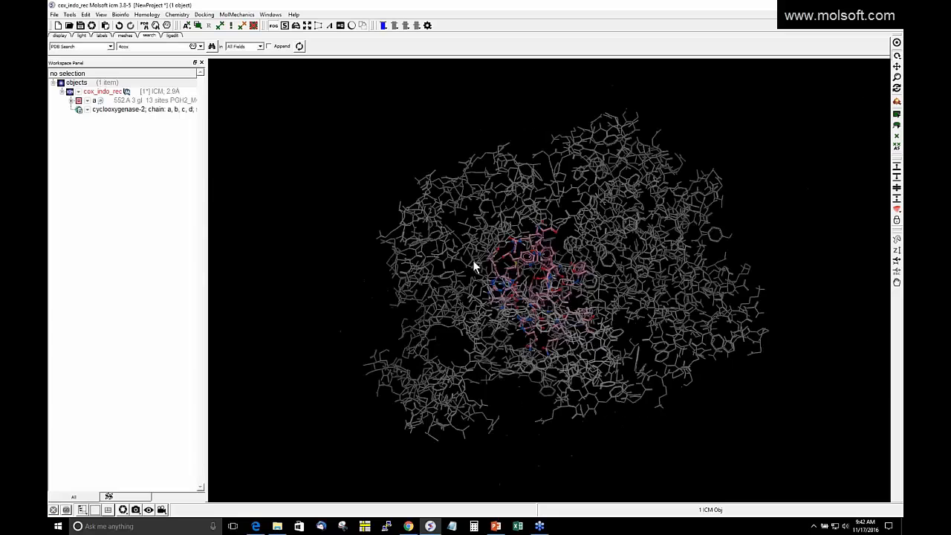
left_click_drag(261, 267, 261, 242)
left_click_drag(476, 230, 518, 290)
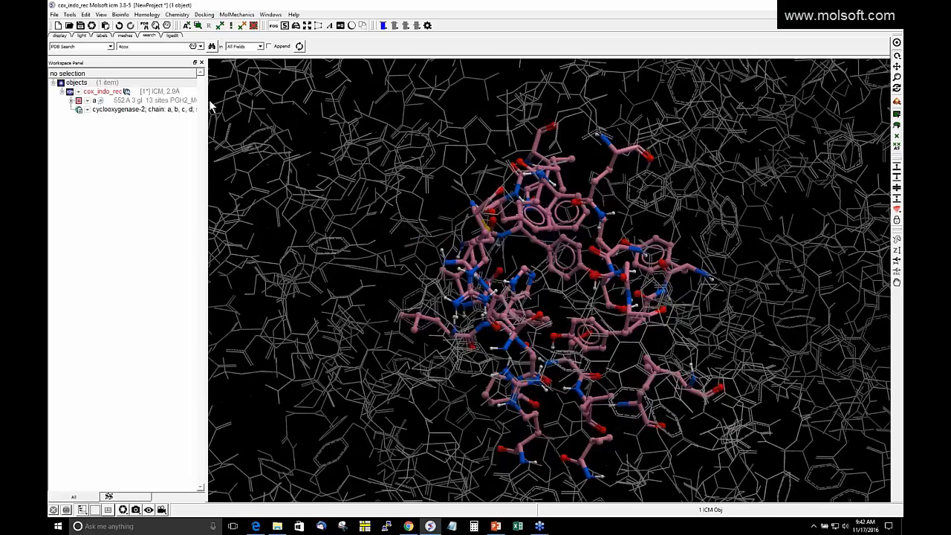
Step: Load the compound file screen_db.sdf from the vls_webinar_2016 folder
left_click(54, 15)
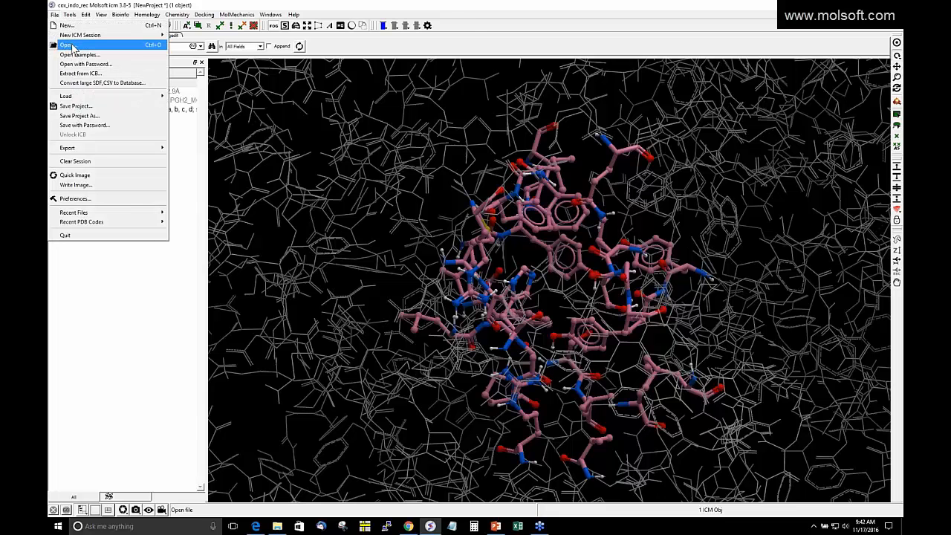
left_click(70, 45)
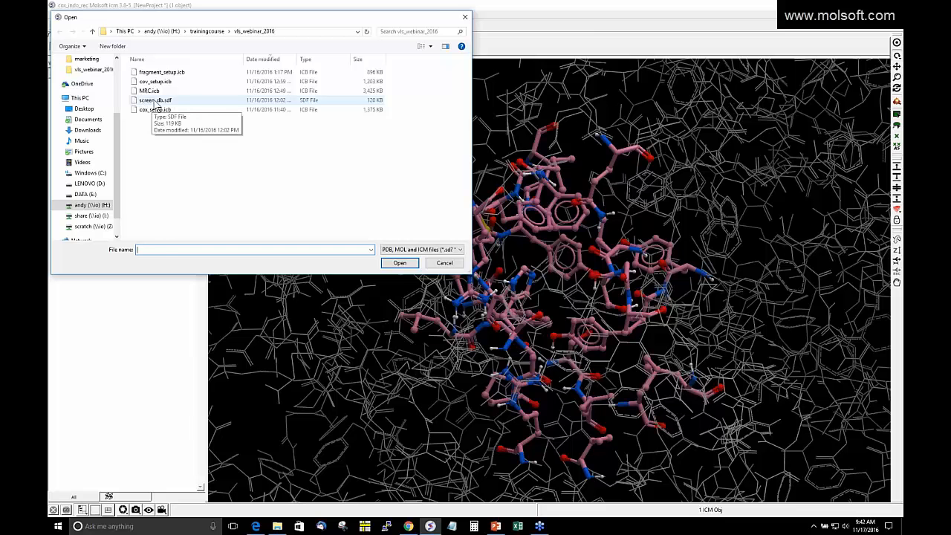
left_click(156, 101)
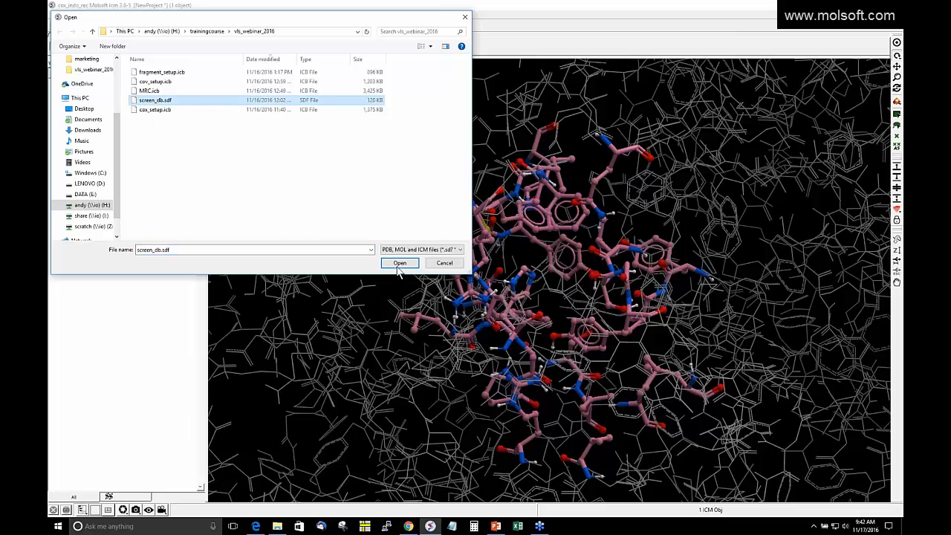
left_click(400, 263)
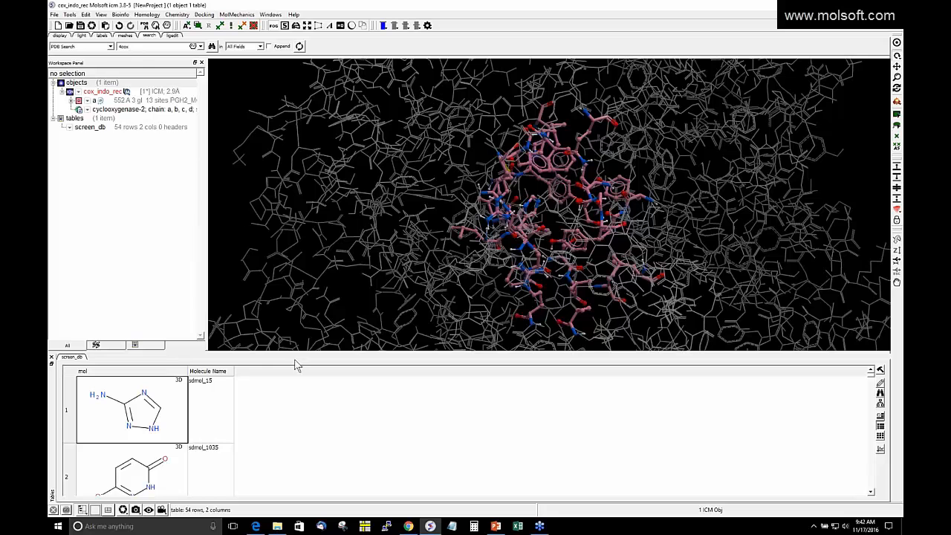
Step: Look through the compounds in the screen_db table from first to last, adjusting the space between the table and the graphics area
left_click_drag(298, 356, 303, 255)
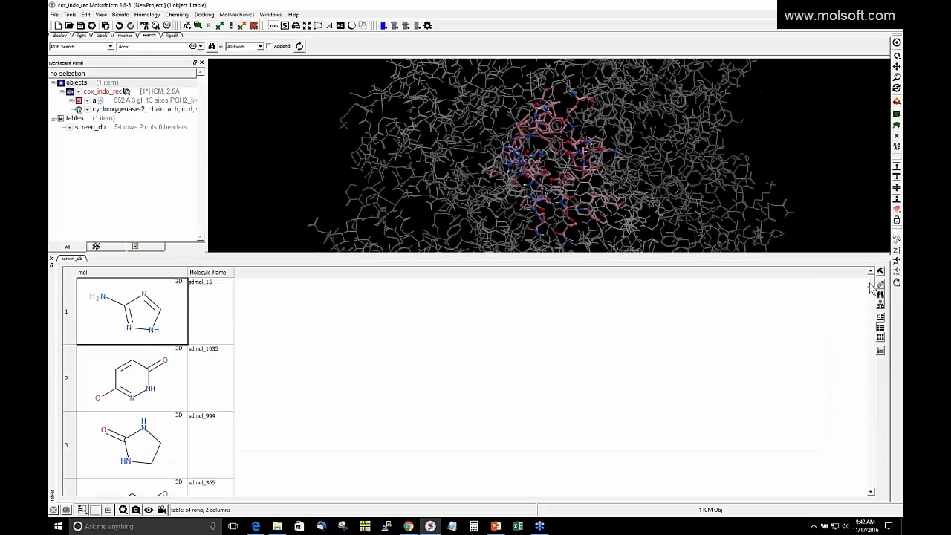
left_click_drag(871, 285, 873, 495)
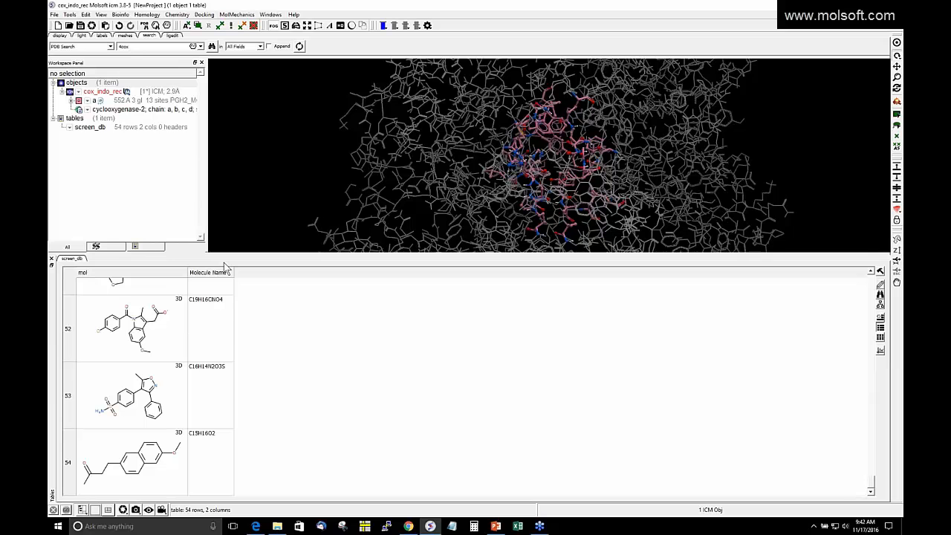
scroll(376, 345, "up", 10)
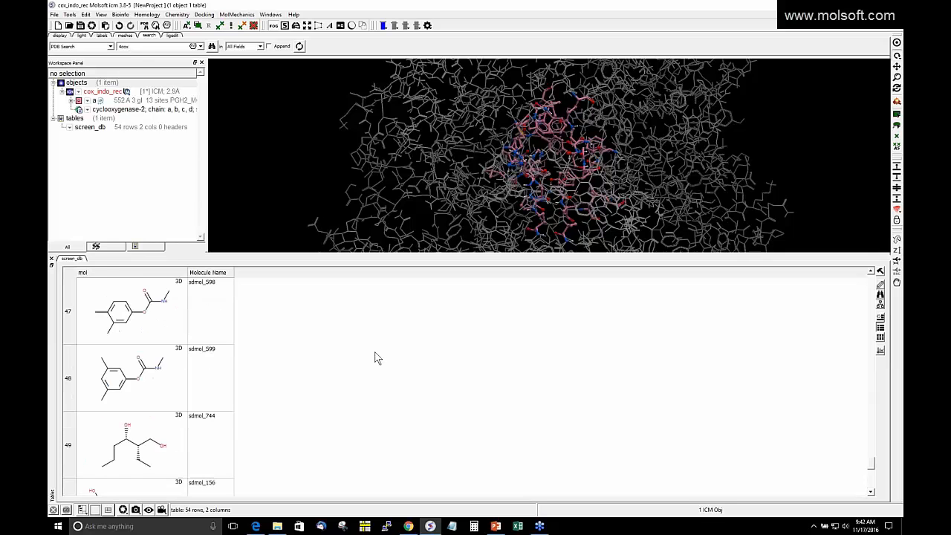
scroll(380, 339, "up", 7)
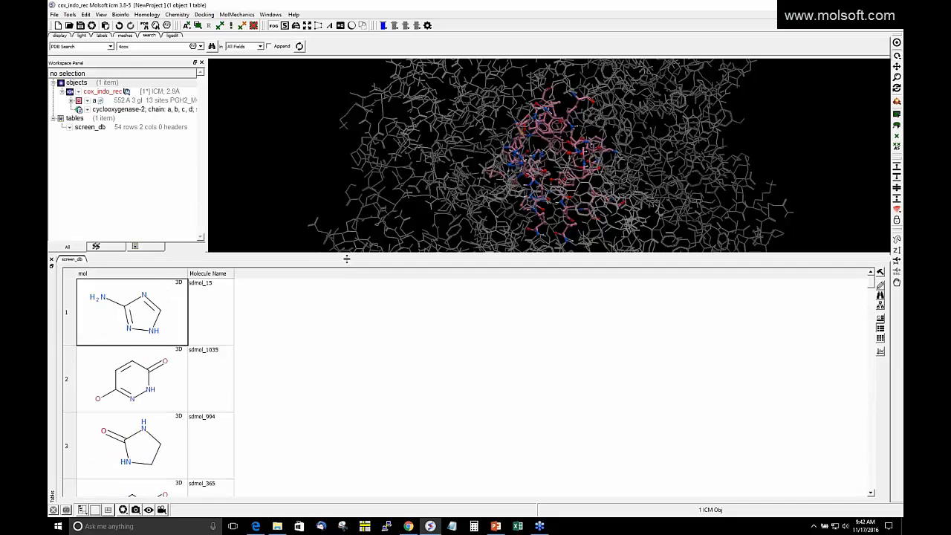
left_click_drag(346, 253, 352, 361)
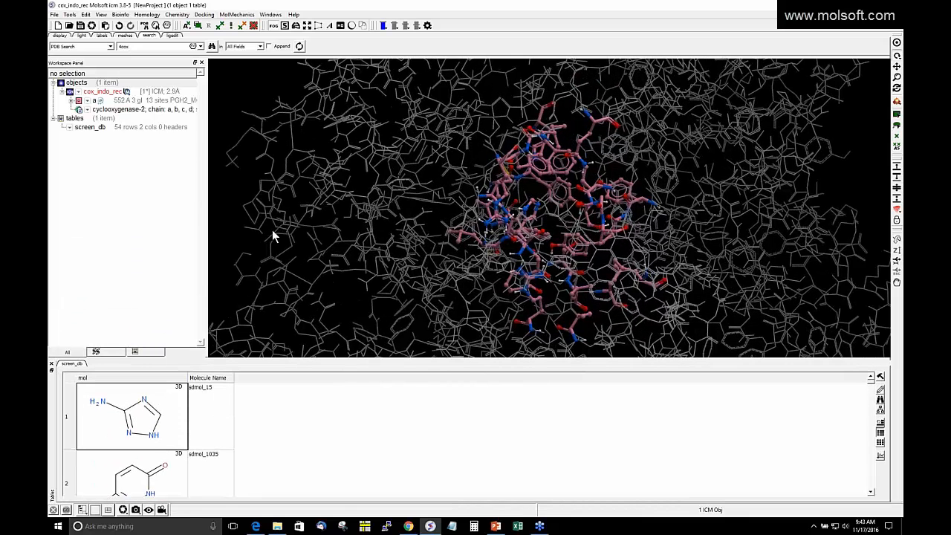
scroll(260, 227, "up", 5)
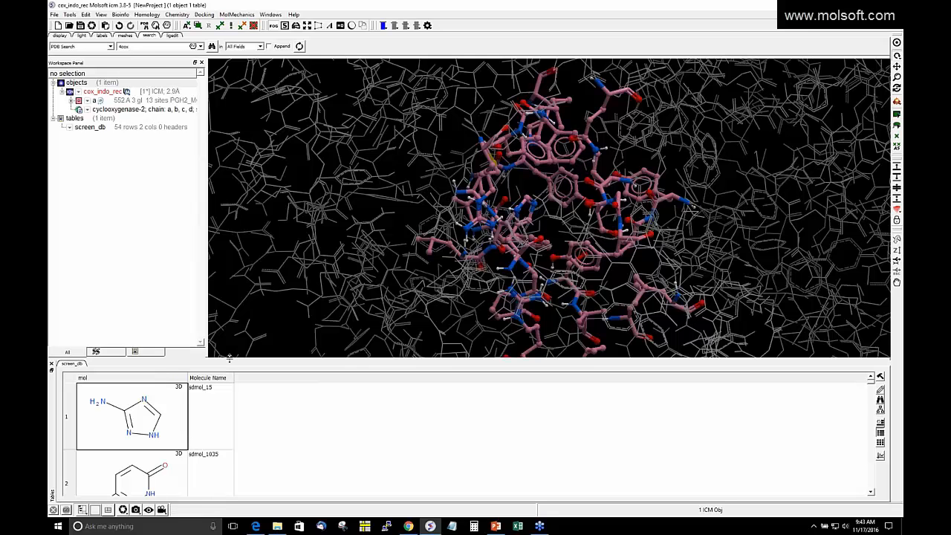
left_click_drag(231, 359, 231, 341)
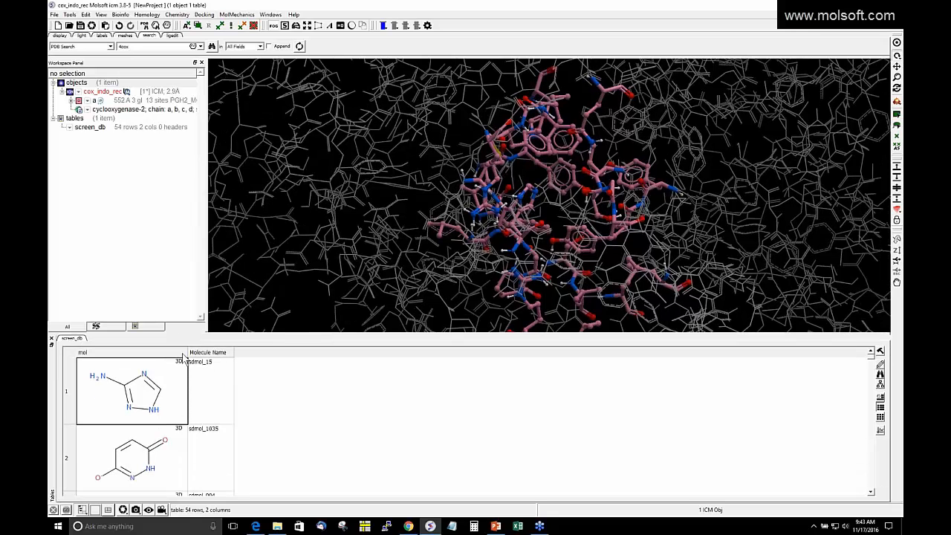
Step: Try to calculate the MolPAINS property for the mol column of the screen_db table
left_click(176, 15)
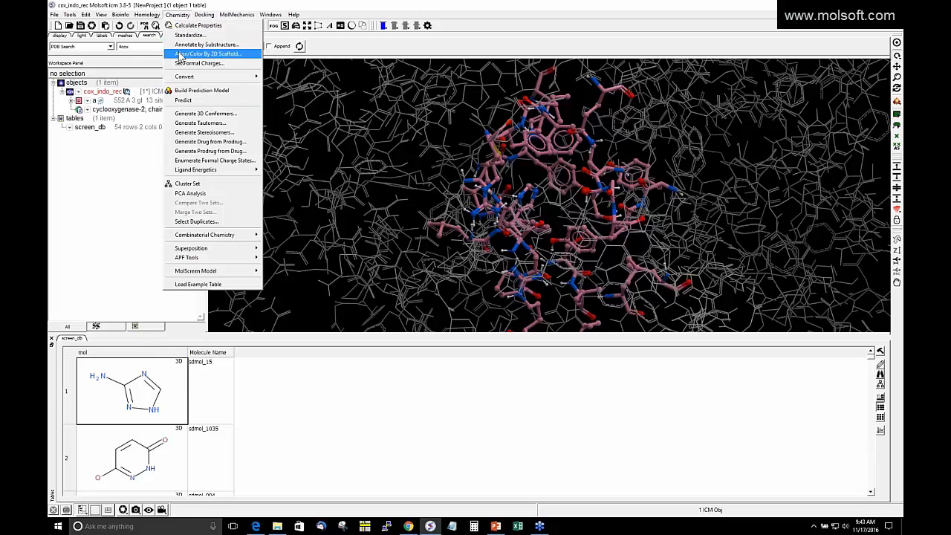
left_click(185, 27)
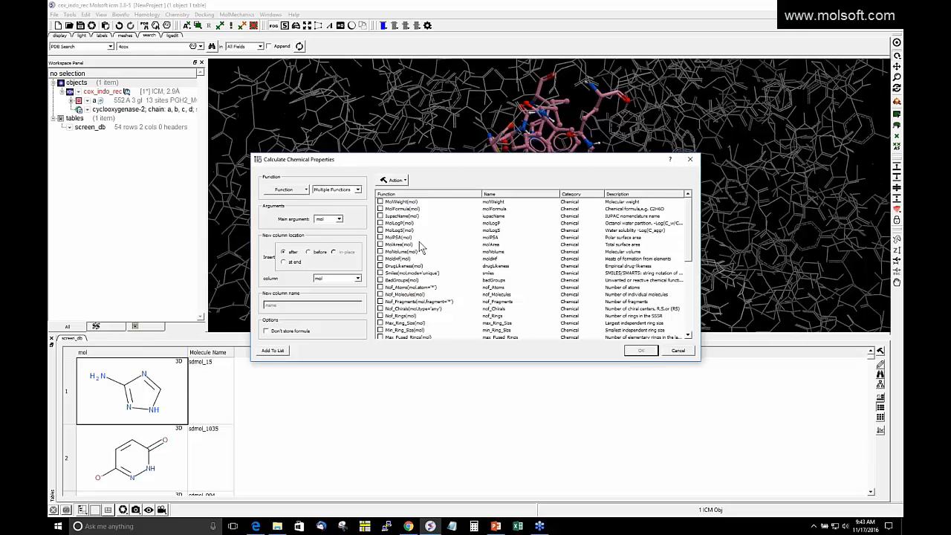
left_click_drag(688, 245, 685, 336)
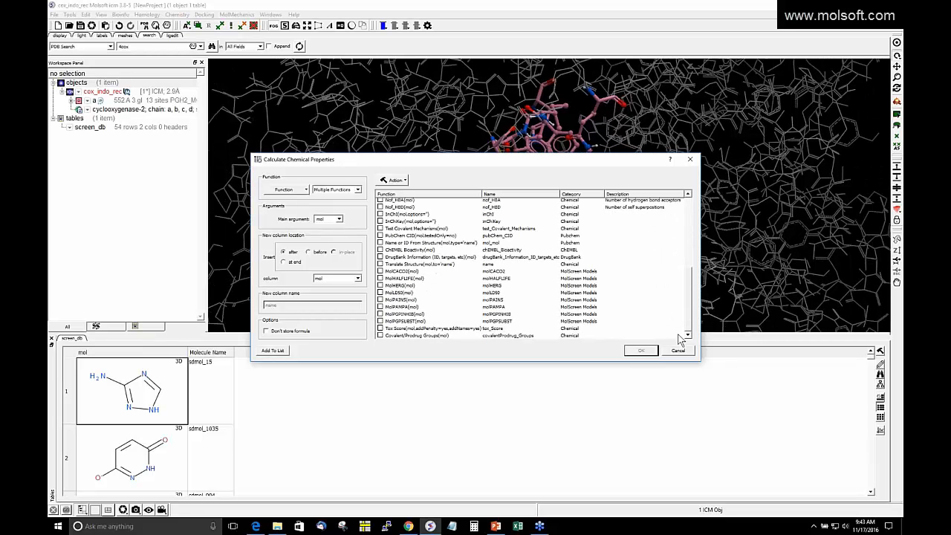
left_click(382, 300)
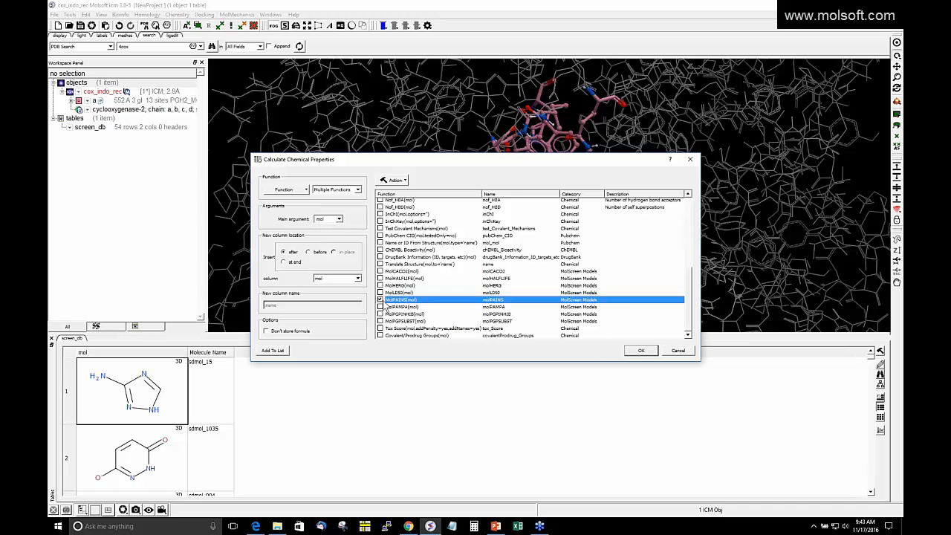
left_click(641, 351)
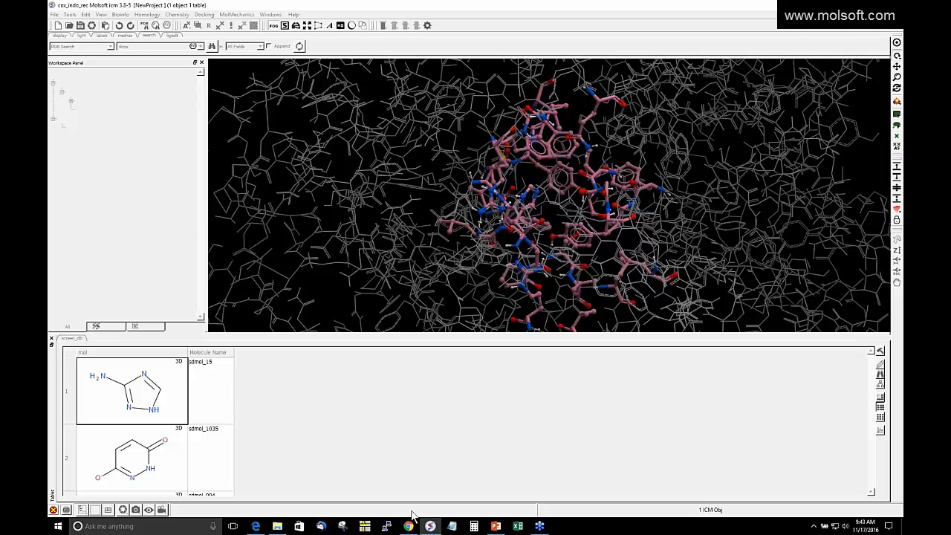
Step: Launch a new ICM-Pro session
mouse_move(428, 527)
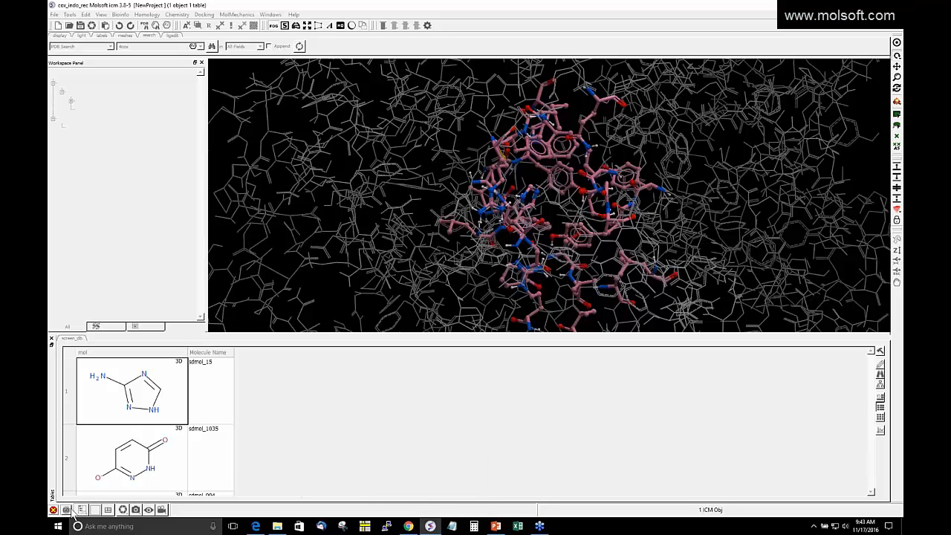
right_click(432, 528)
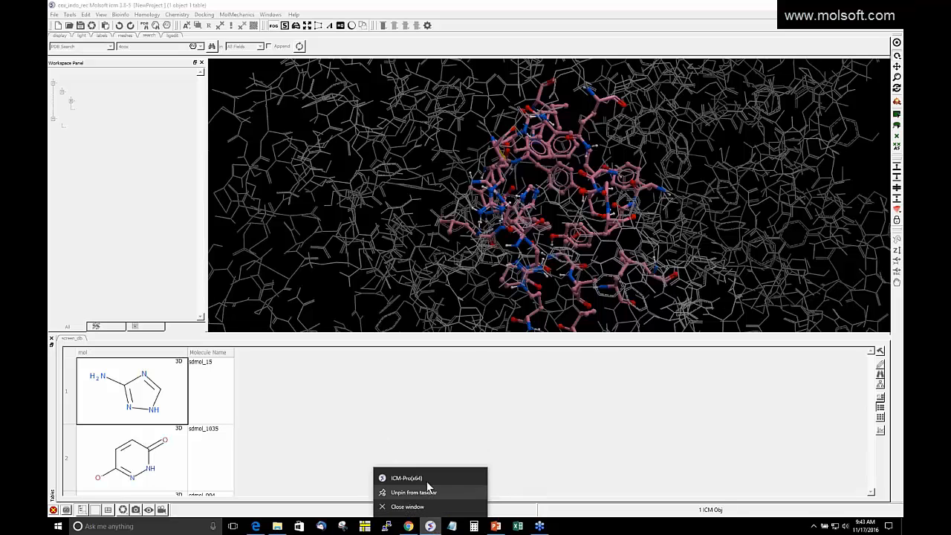
left_click(426, 489)
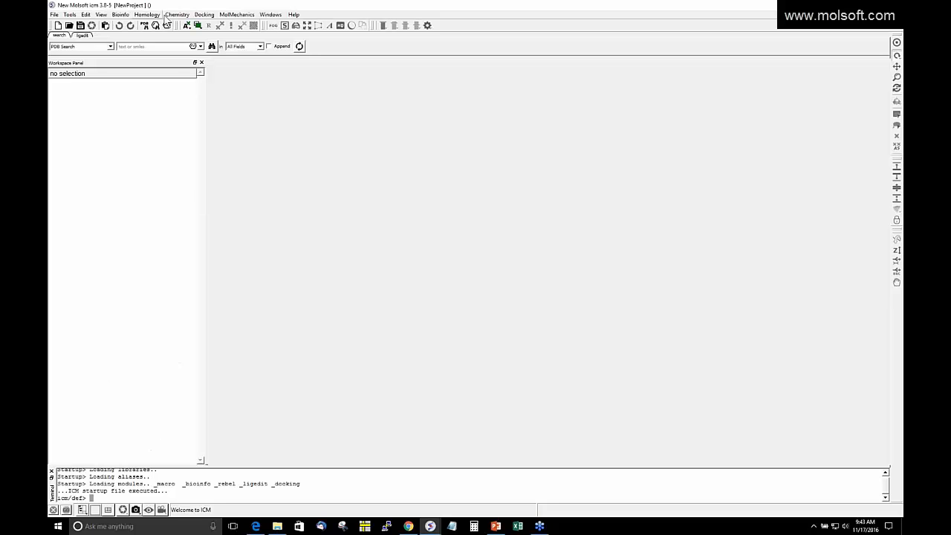
Step: Set the docking project to redock in the H:/trainingcourse/vls_webinar_2016 directory, with its receptor displayed
left_click(205, 14)
left_click(210, 25)
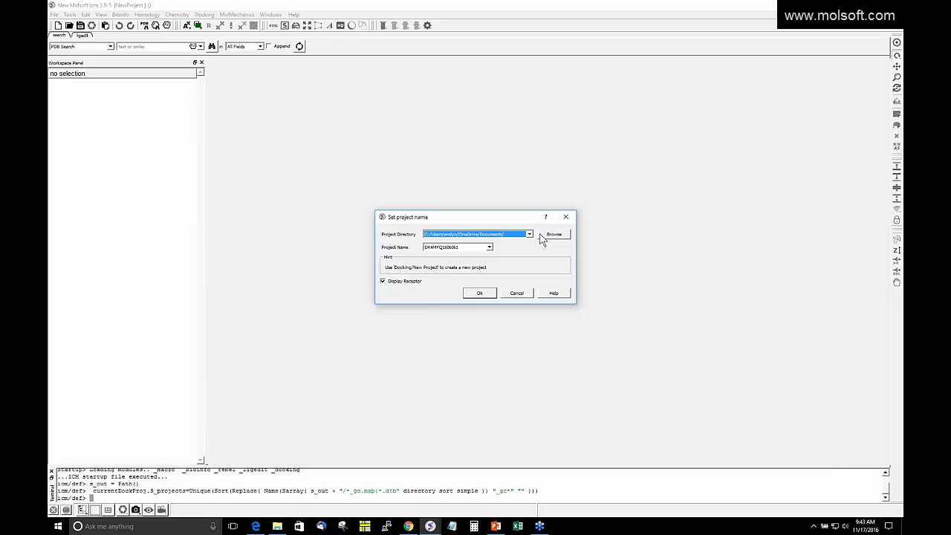
left_click(546, 237)
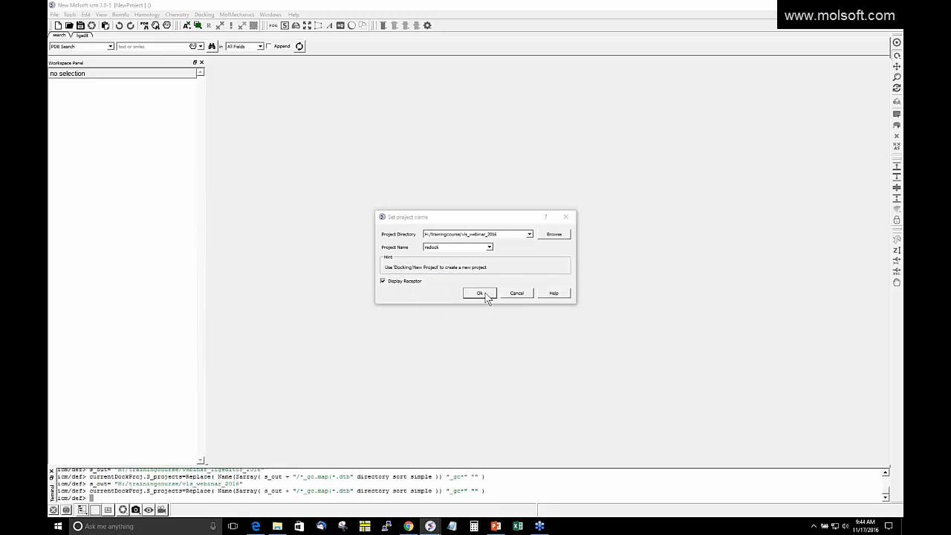
left_click(484, 293)
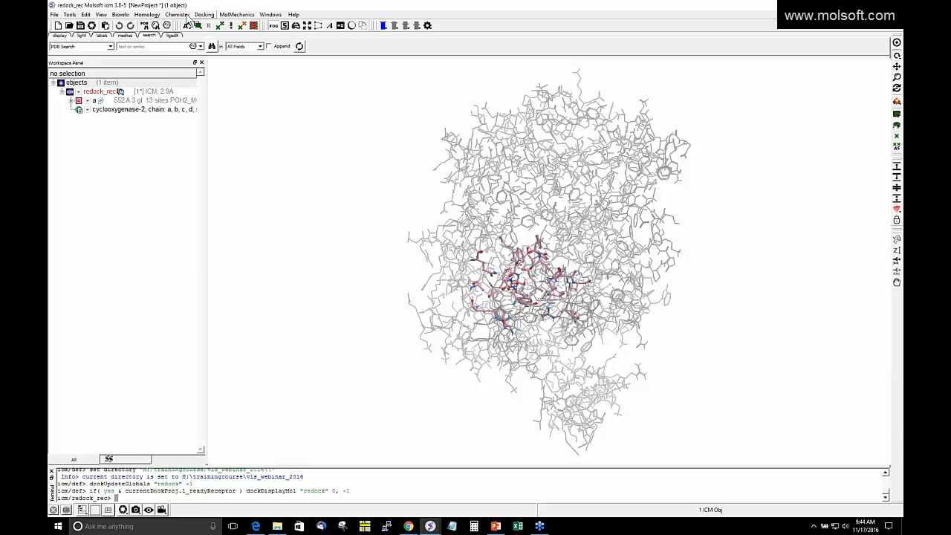
Step: Load the recent compound file screen_db.sdf, close the terminal and enlarge the table area
left_click(54, 14)
mouse_move(135, 214)
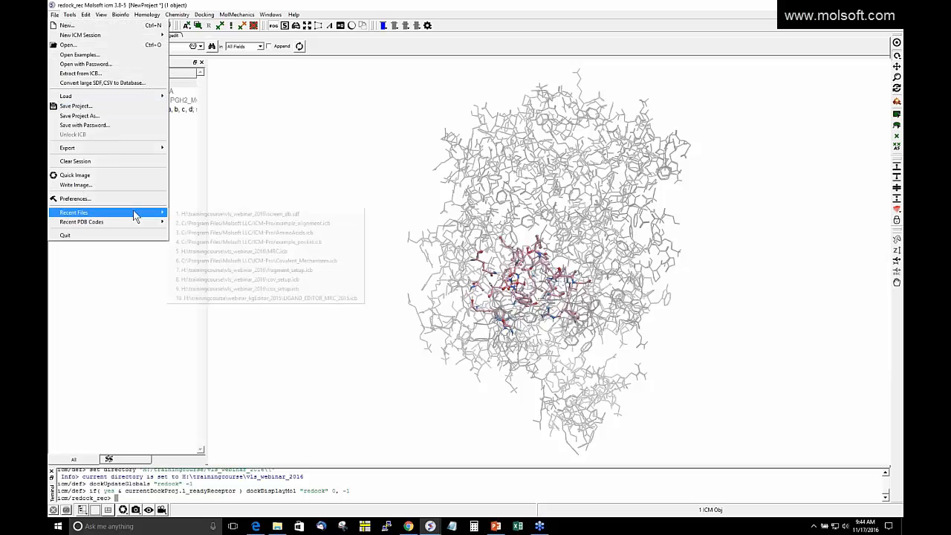
left_click(223, 214)
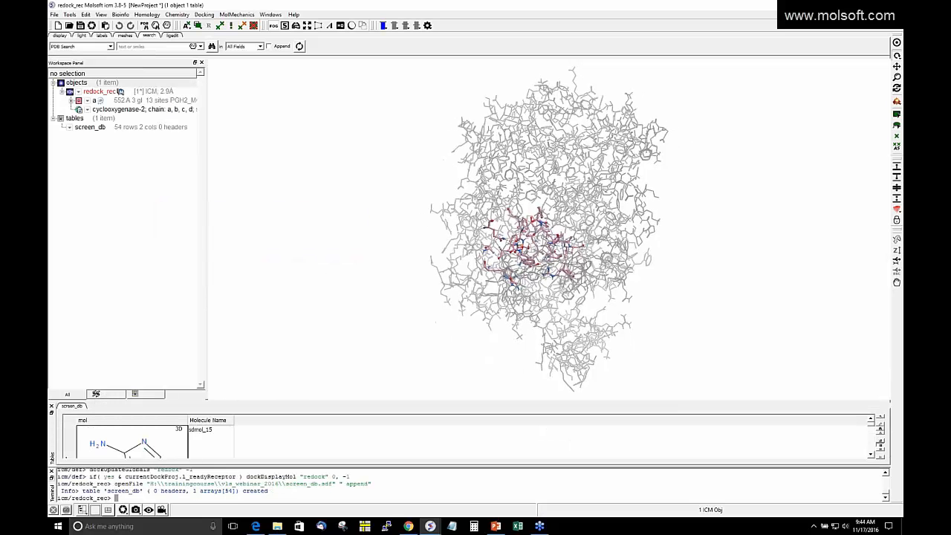
left_click(51, 470)
left_click_drag(278, 401, 277, 284)
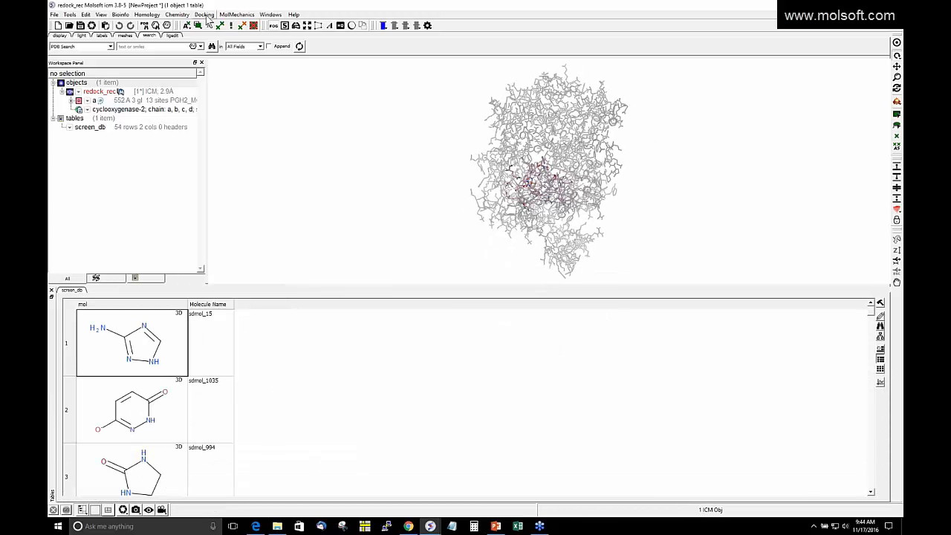
left_click(205, 14)
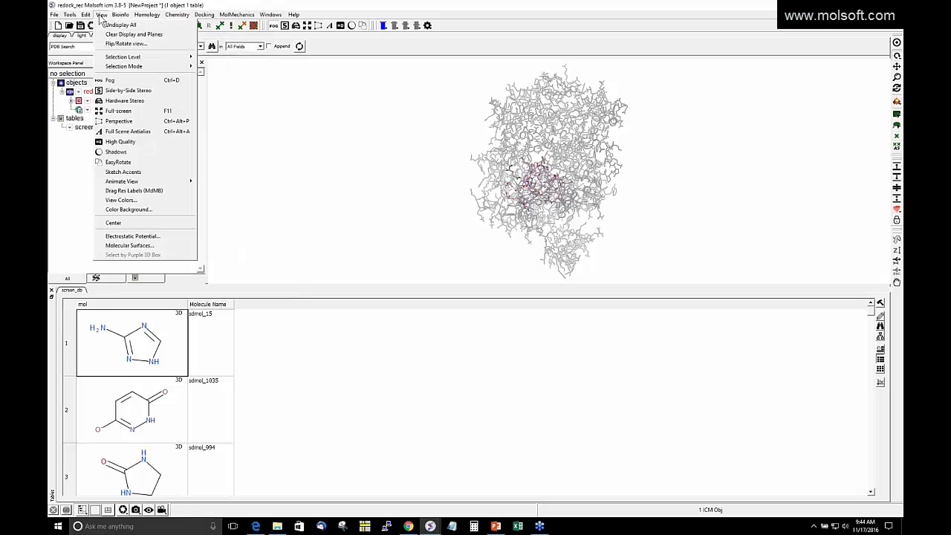
mouse_move(70, 15)
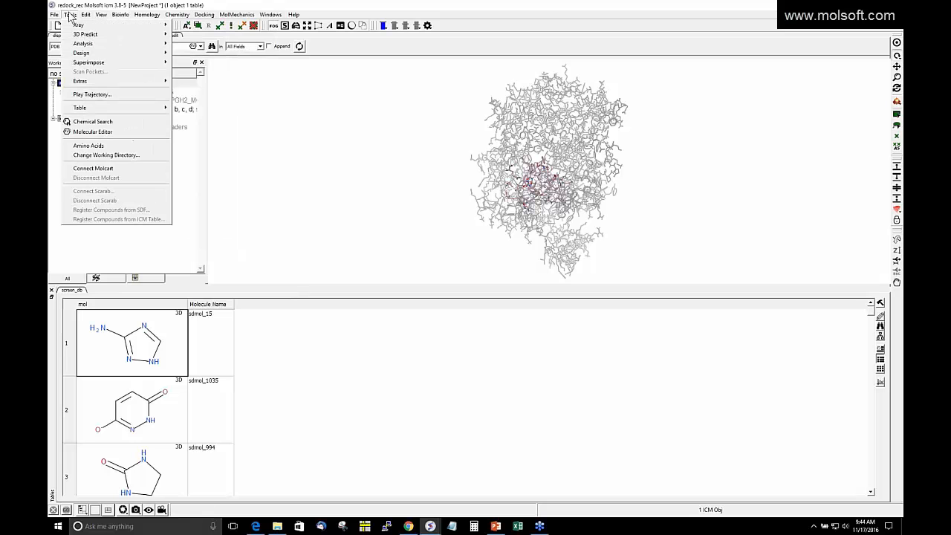
left_click(678, 100)
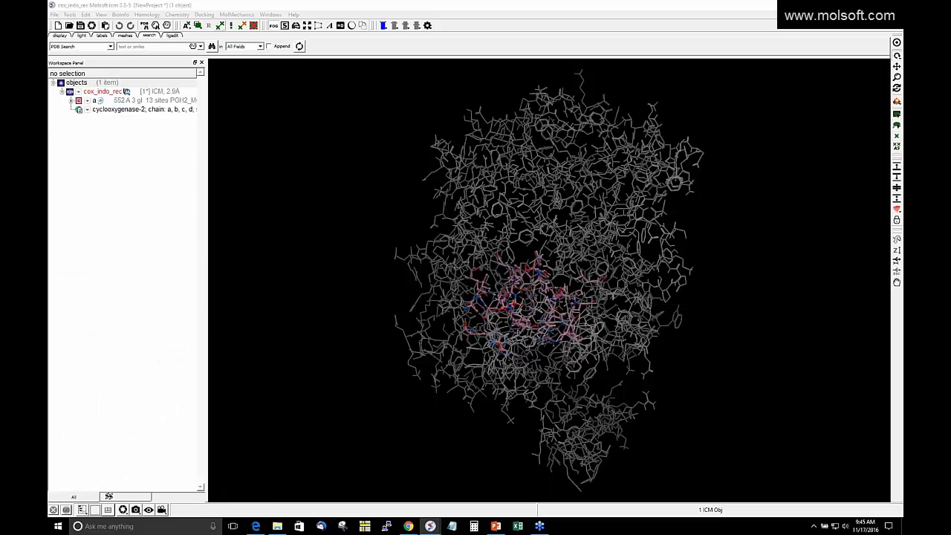
left_click(204, 14)
mouse_move(212, 77)
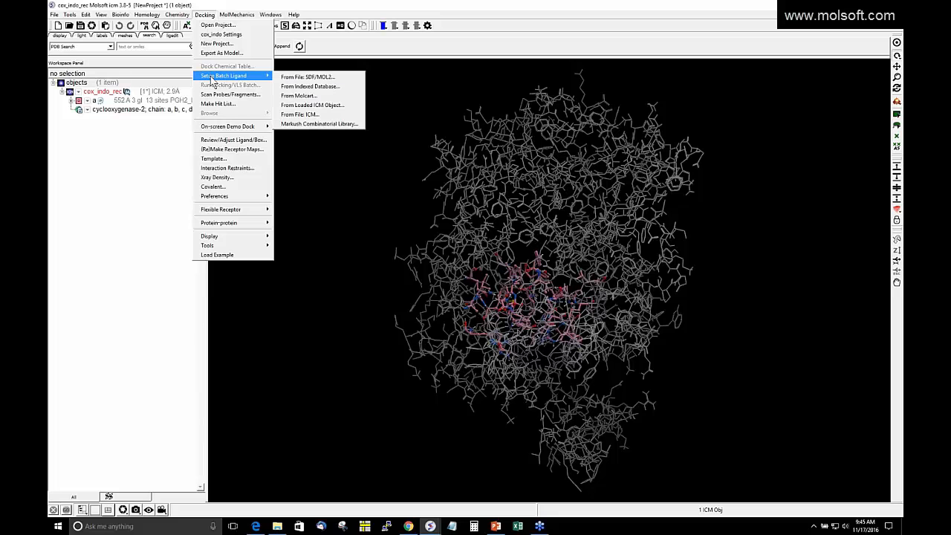
left_click(313, 77)
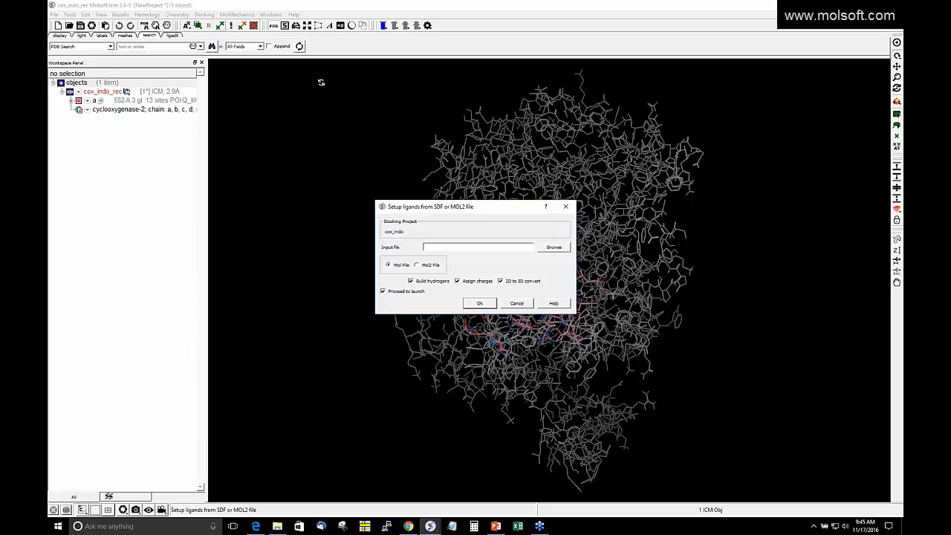
left_click(561, 249)
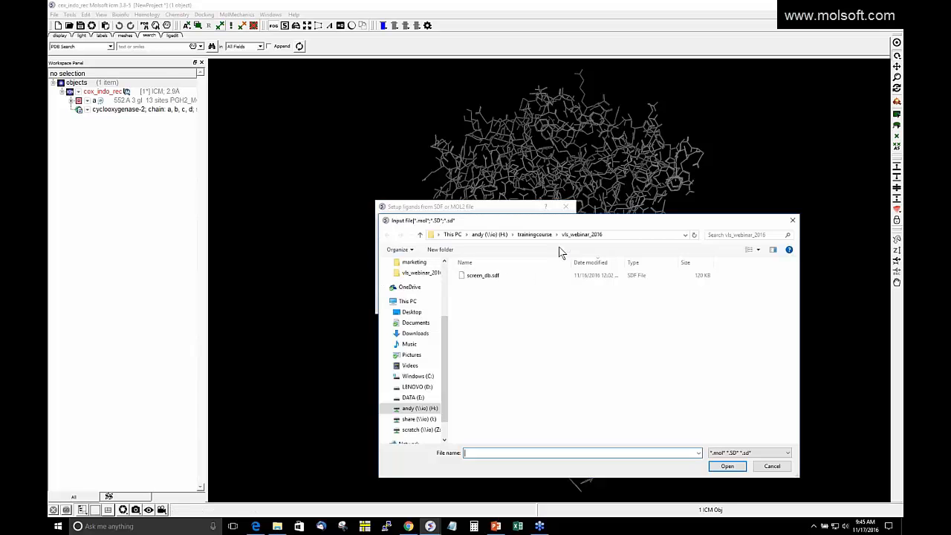
left_click(489, 276)
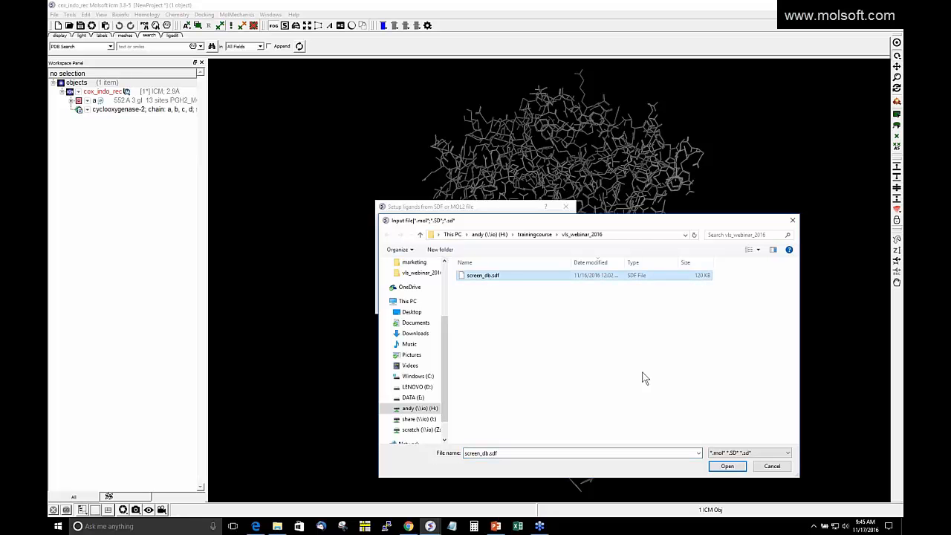
left_click(728, 467)
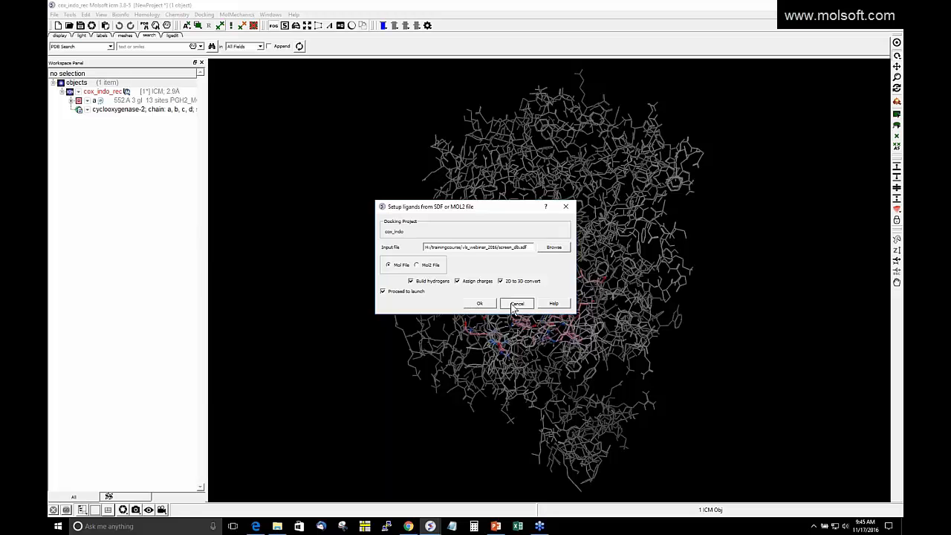
left_click(515, 306)
left_click(204, 14)
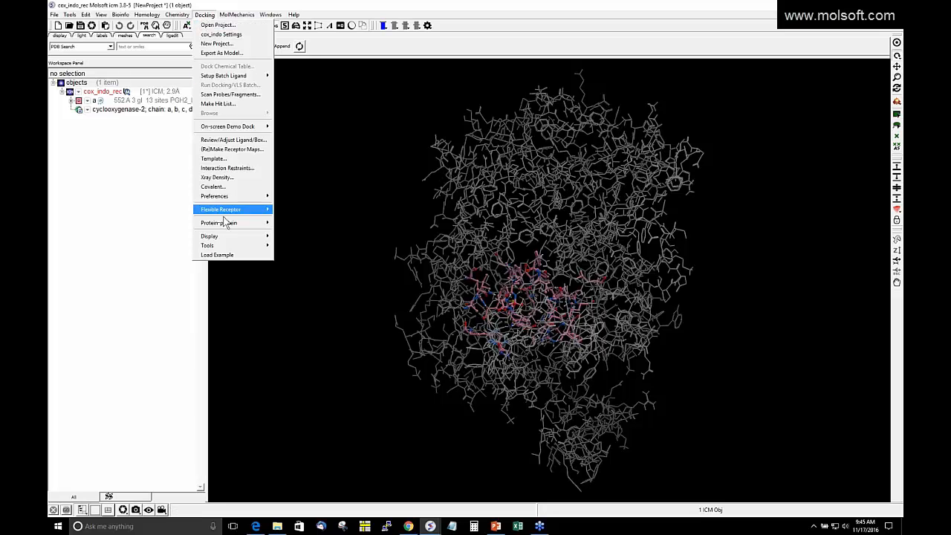
mouse_move(223, 247)
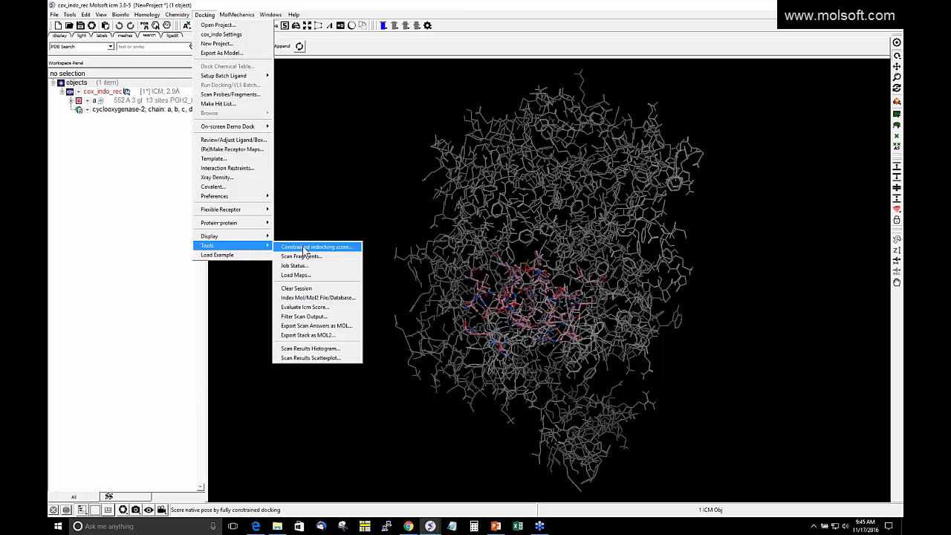
left_click(301, 299)
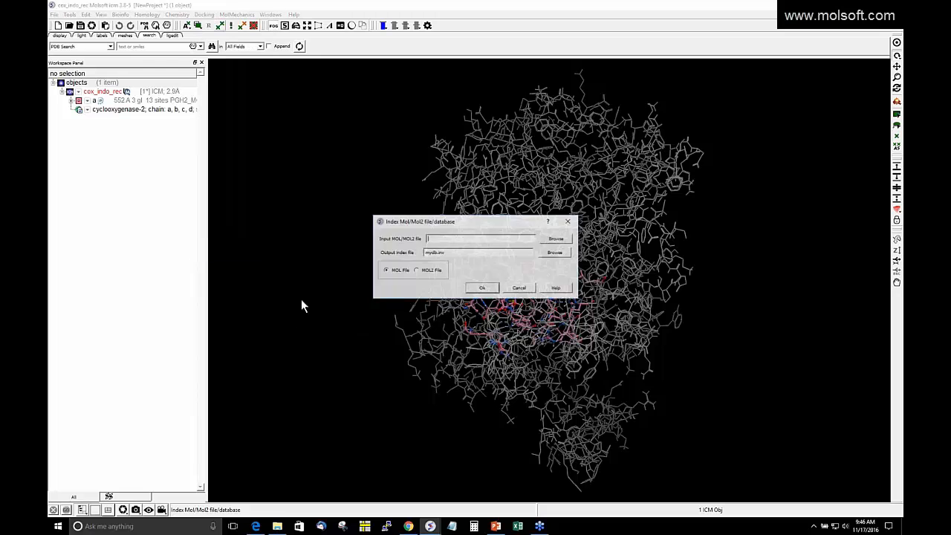
left_click(556, 239)
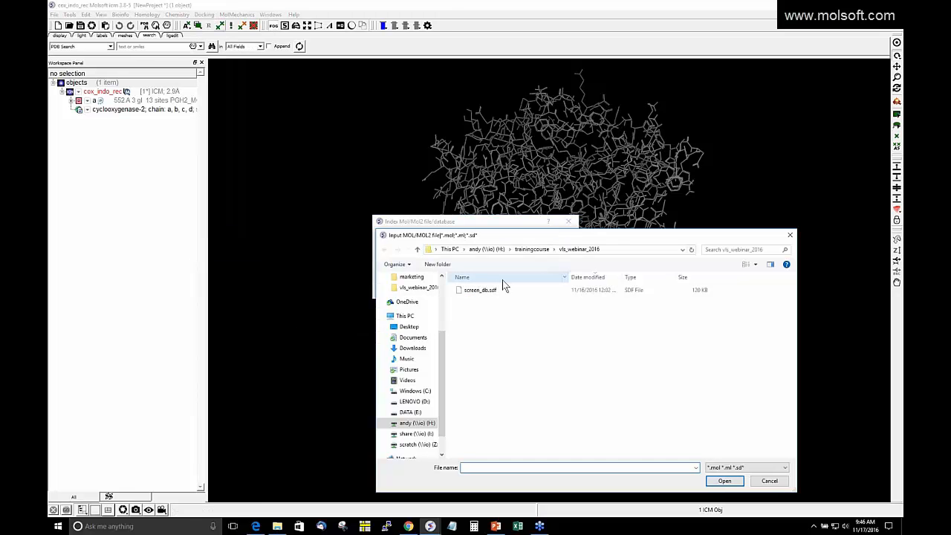
left_click(483, 290)
left_click(725, 480)
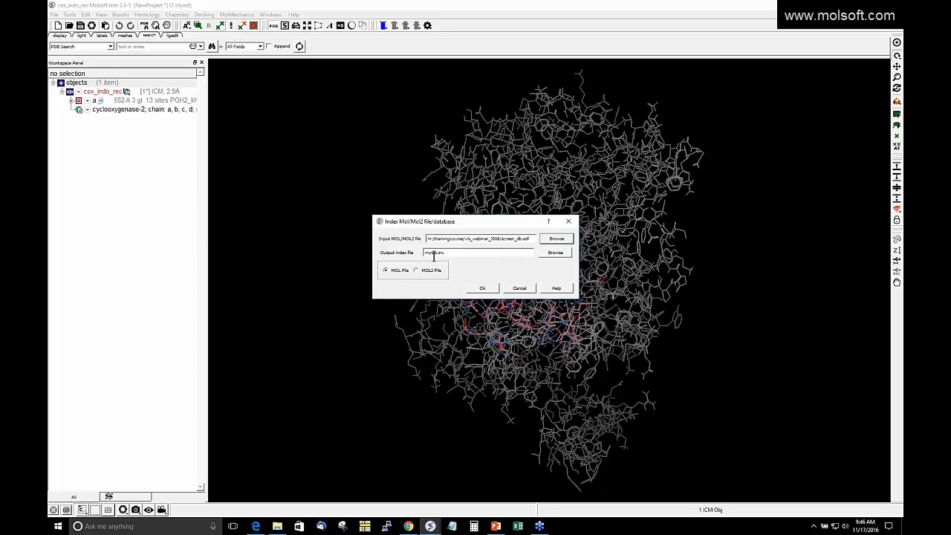
left_click(519, 288)
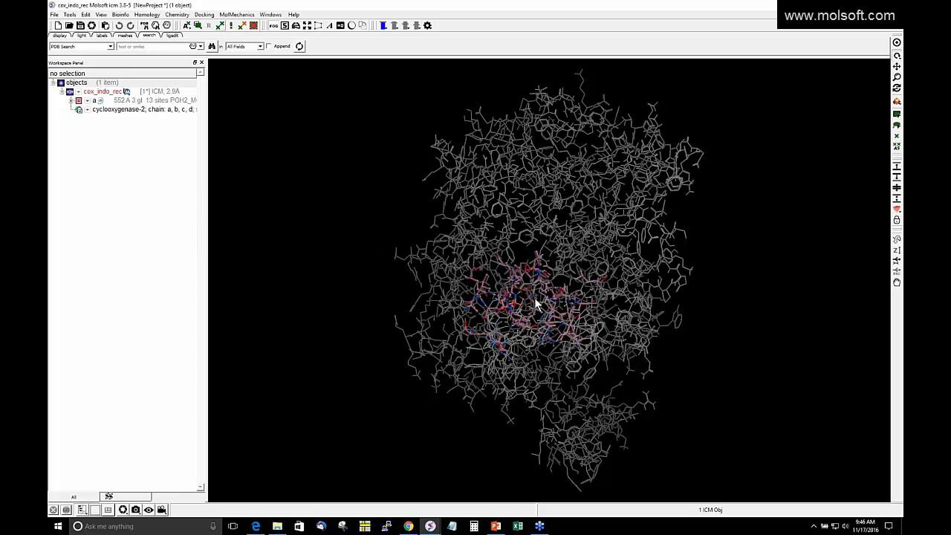
Step: Set up batch ligands for cox_indo from the MOL file screen_db.sdf, building hydrogens, assigning charges and converting 2D to 3D, and proceed to the launch settings
left_click(204, 15)
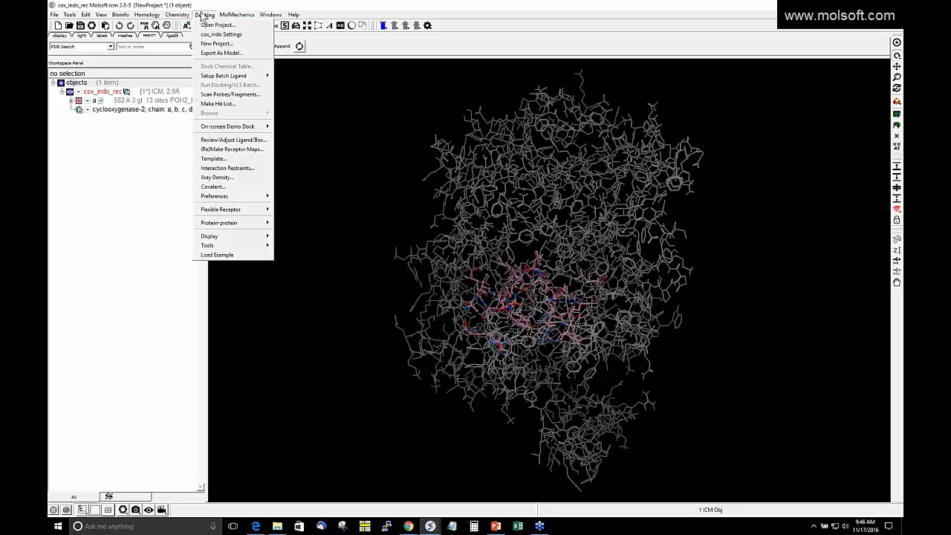
mouse_move(211, 78)
left_click(286, 77)
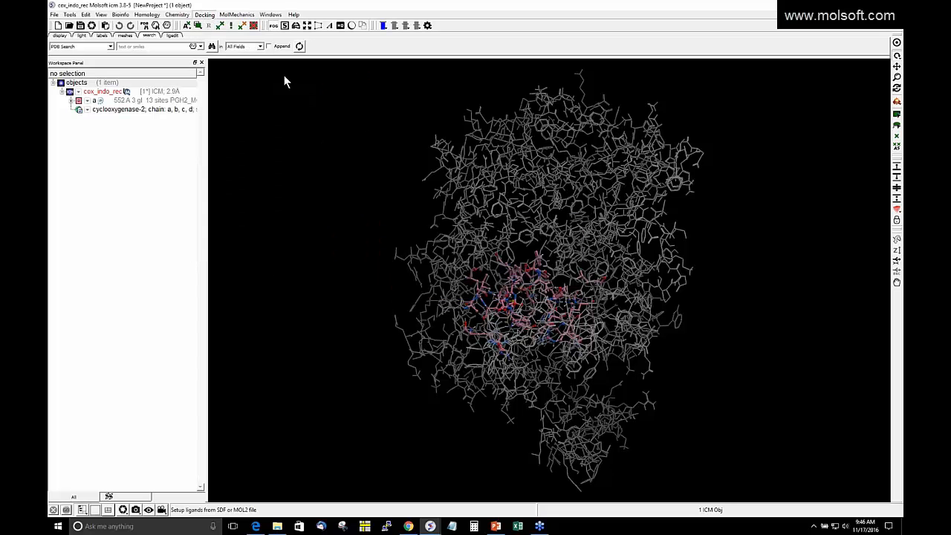
left_click(553, 247)
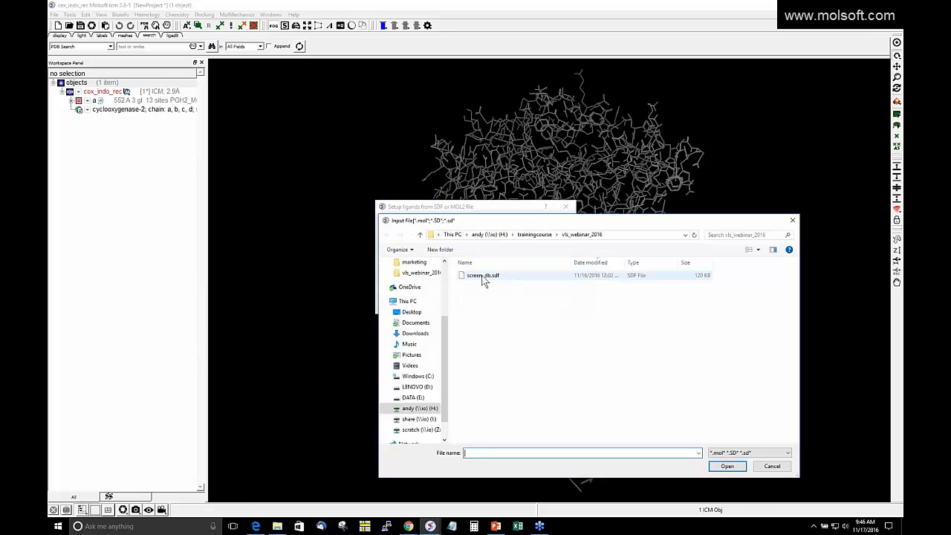
left_click(483, 276)
left_click(726, 466)
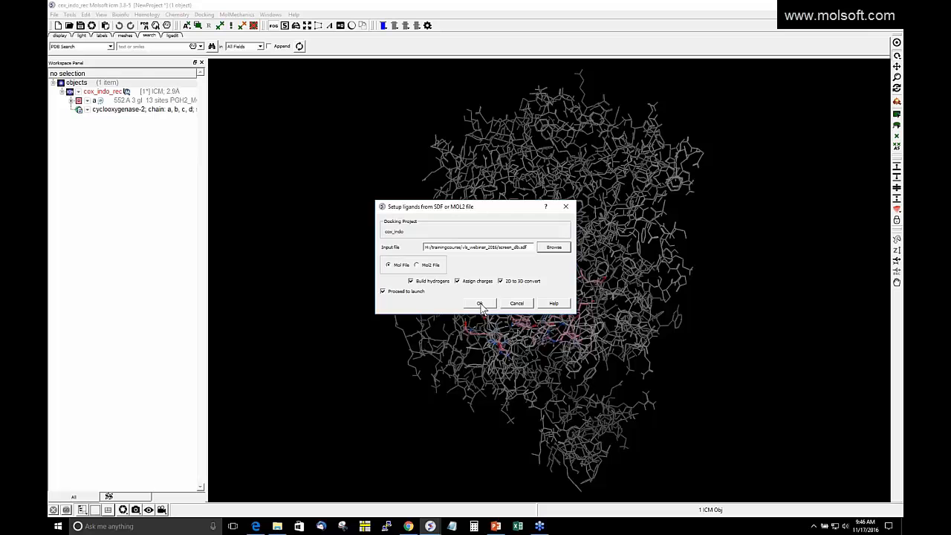
left_click(205, 15)
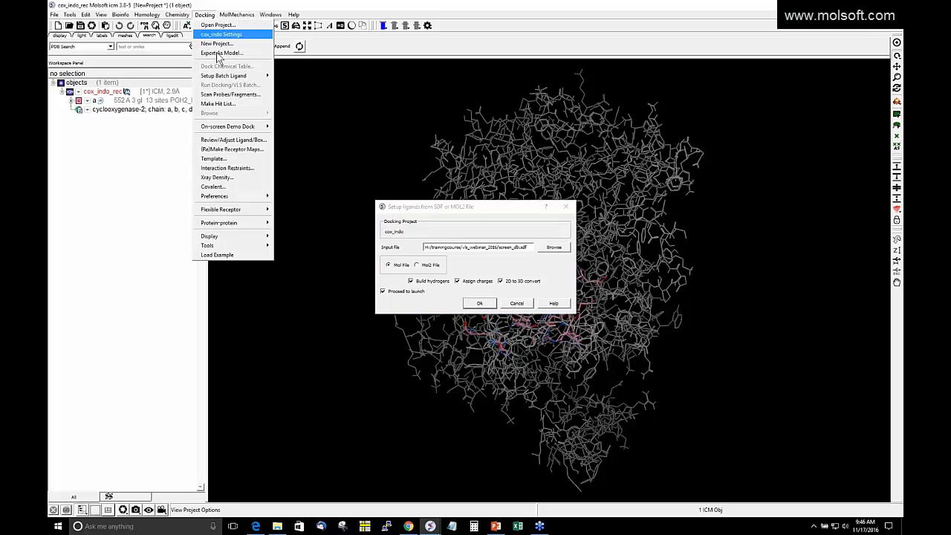
left_click(482, 304)
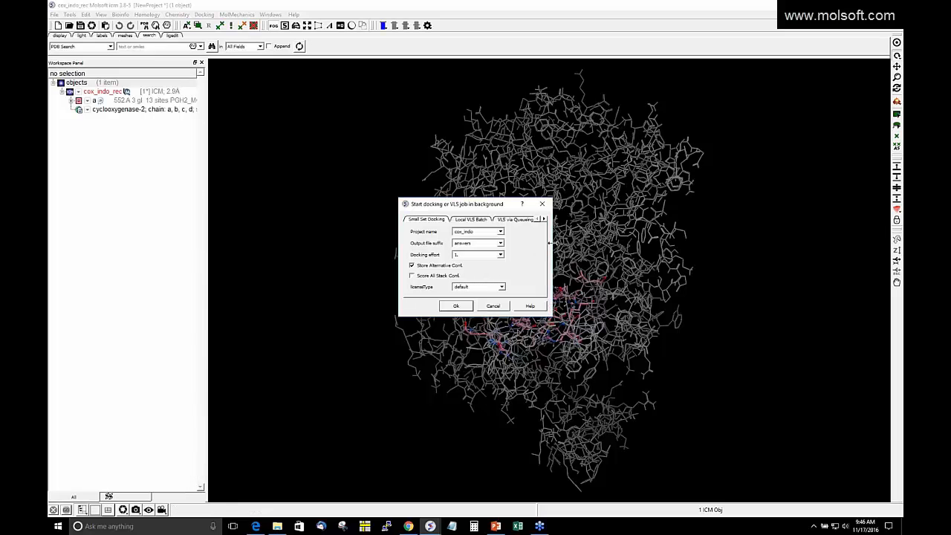
left_click_drag(552, 249, 665, 249)
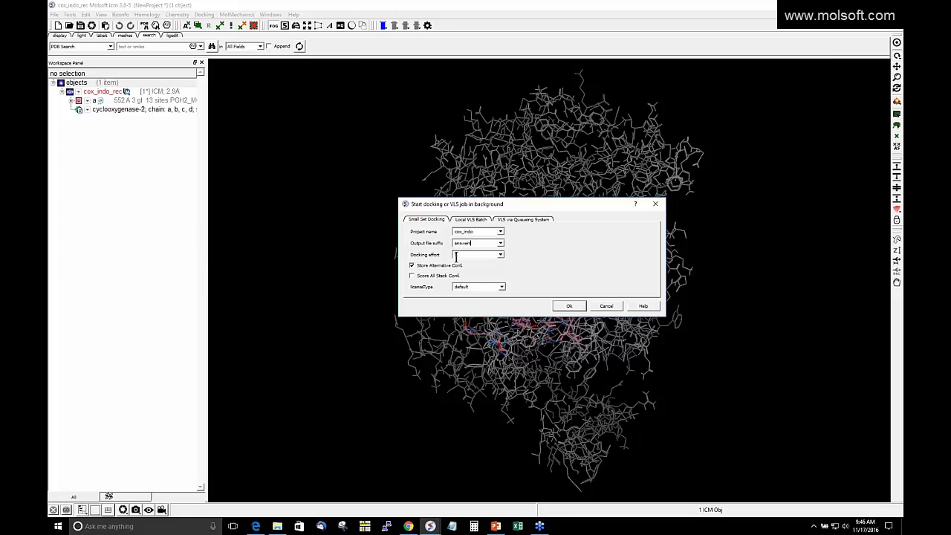
Step: Examine the docking effort choices and the option to score all stack conformations for small set docking of cox_indo
left_click(455, 255)
left_click(500, 255)
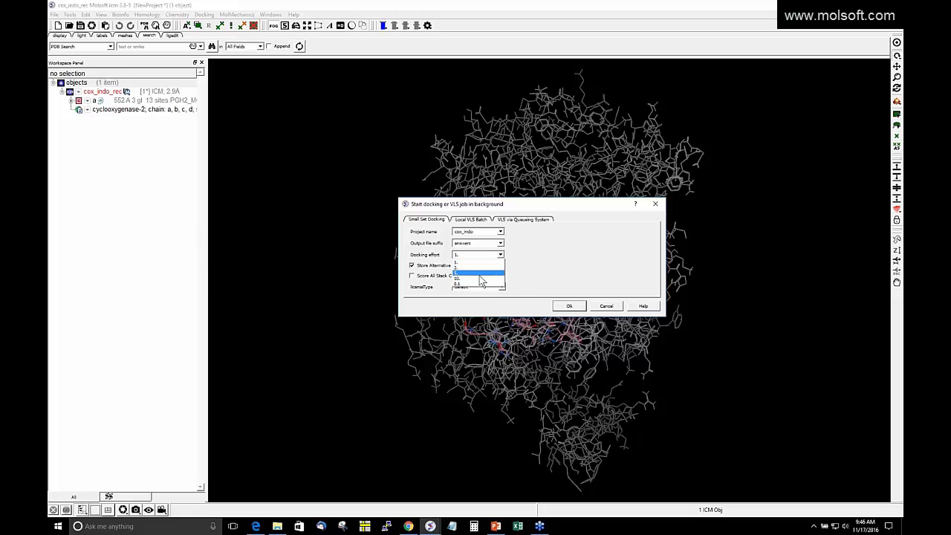
left_click(519, 276)
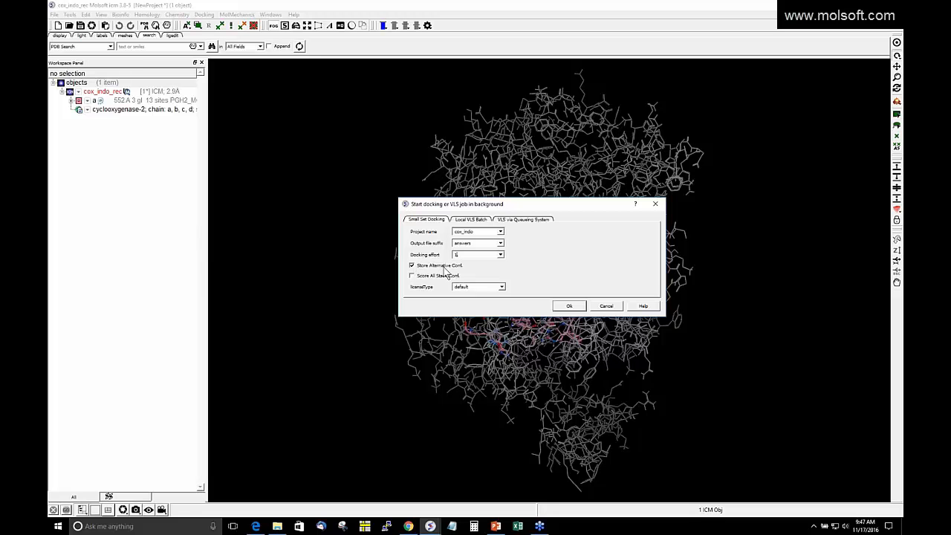
left_click(412, 276)
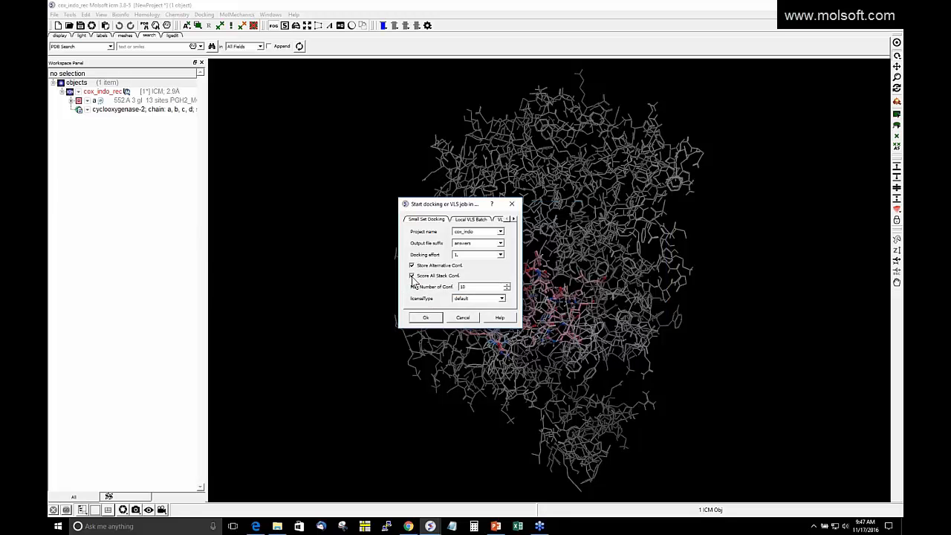
left_click(411, 276)
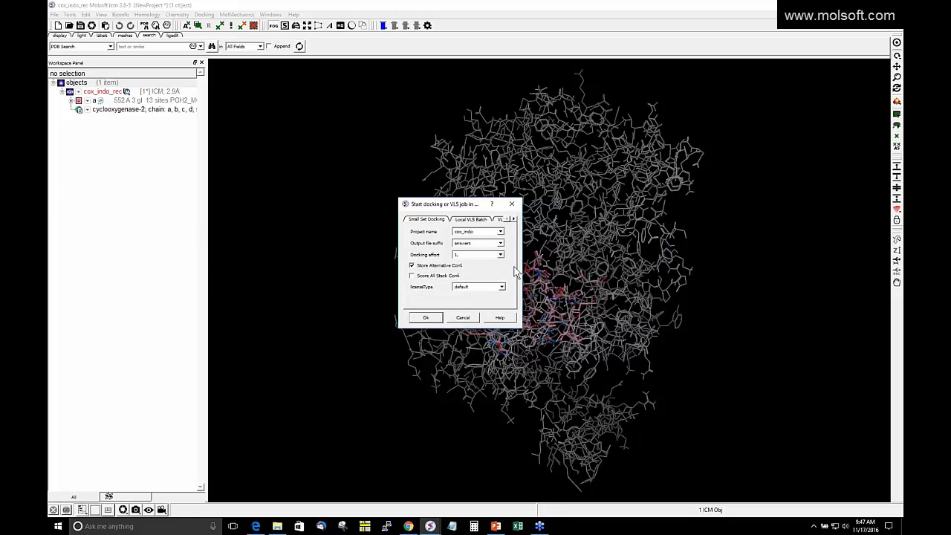
left_click_drag(522, 271, 631, 269)
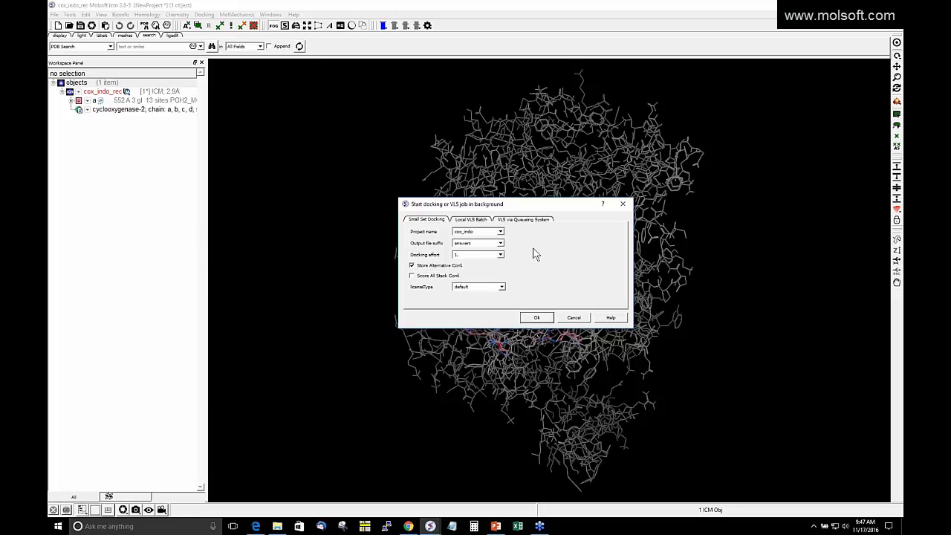
Step: Review the local VLS batch and queueing system launch settings for cox_indo and leave without starting a job
left_click(470, 223)
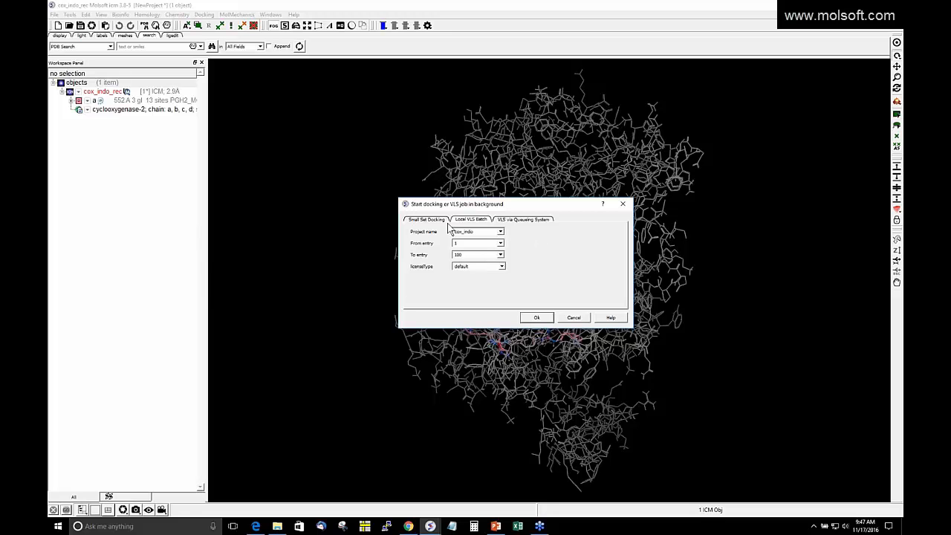
left_click(506, 221)
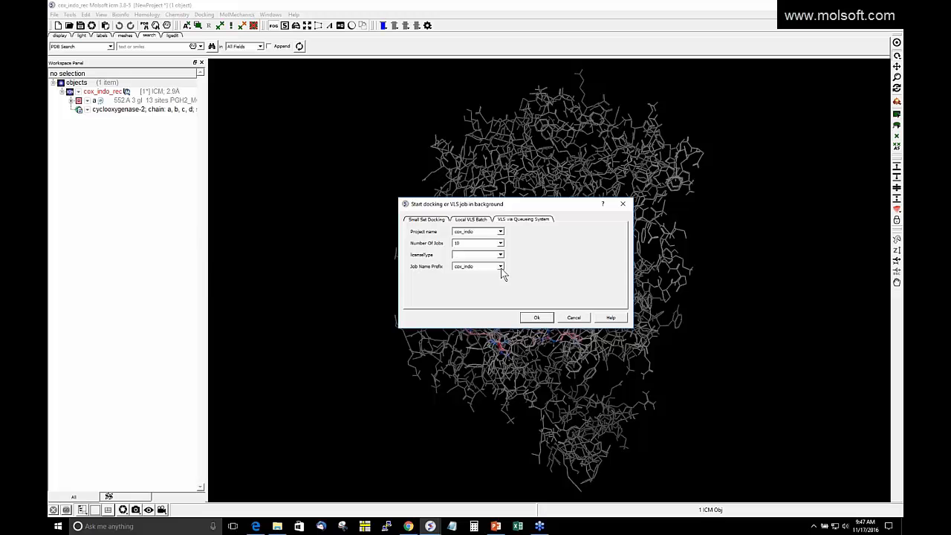
left_click(434, 220)
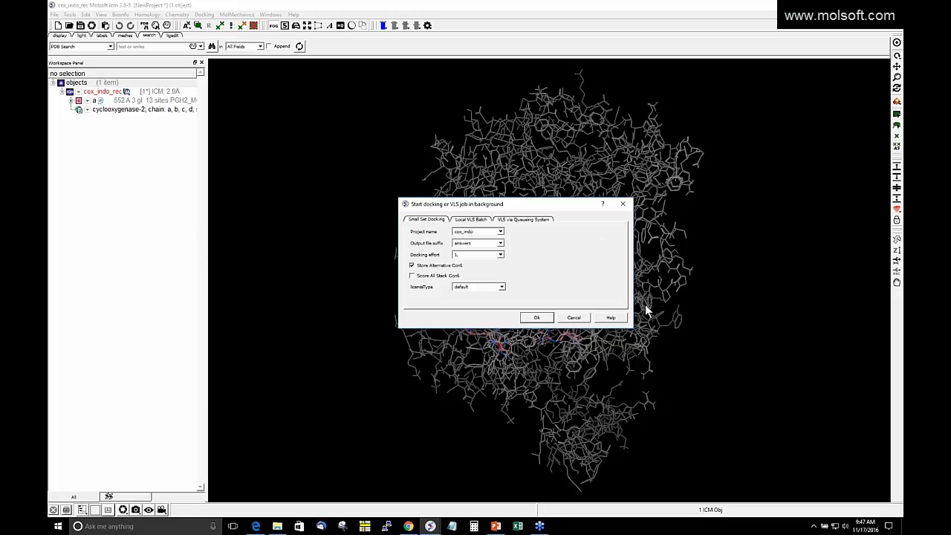
left_click(575, 318)
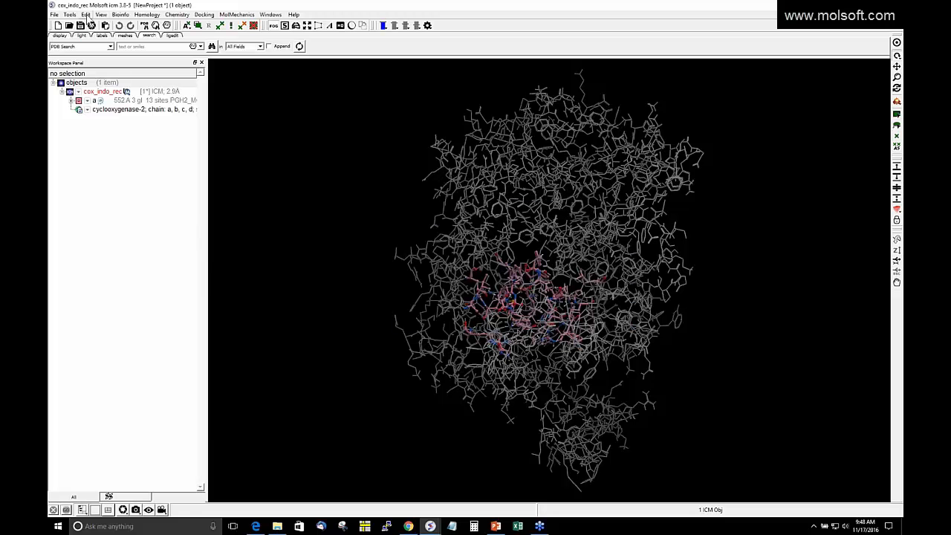
Step: Clear everything from the session and open the docking project cox_example2 from the vls_webinar_2016 directory with its receptor displayed
left_click(86, 15)
left_click(100, 35)
left_click(455, 270)
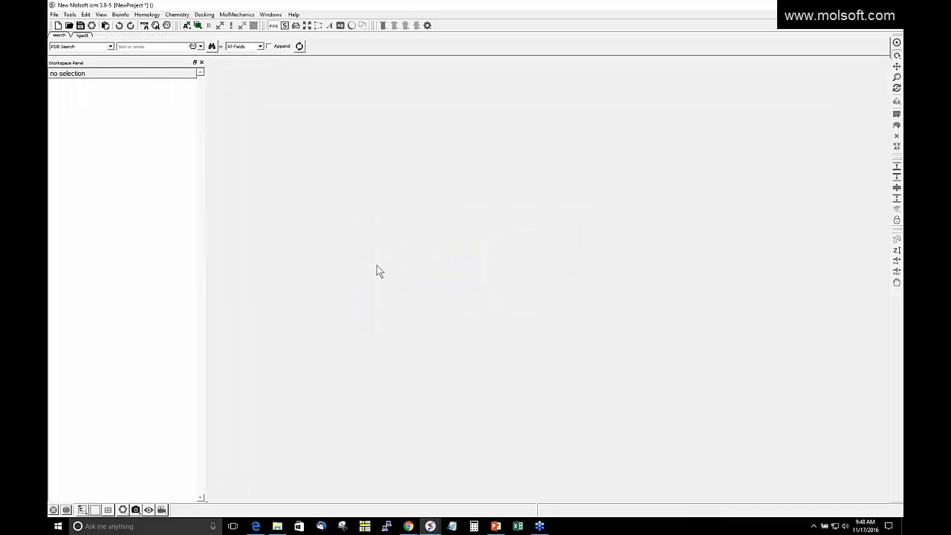
left_click(204, 15)
left_click(213, 27)
left_click(471, 248)
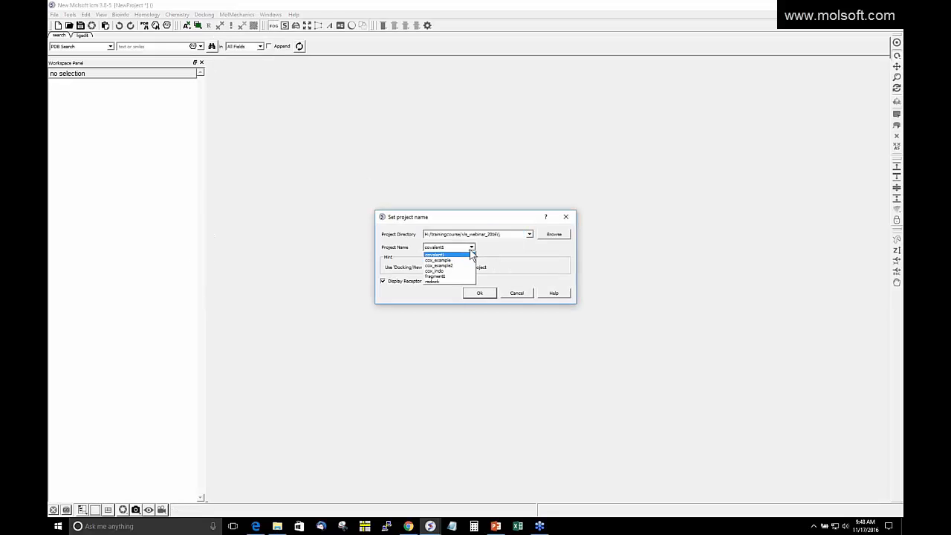
left_click(461, 268)
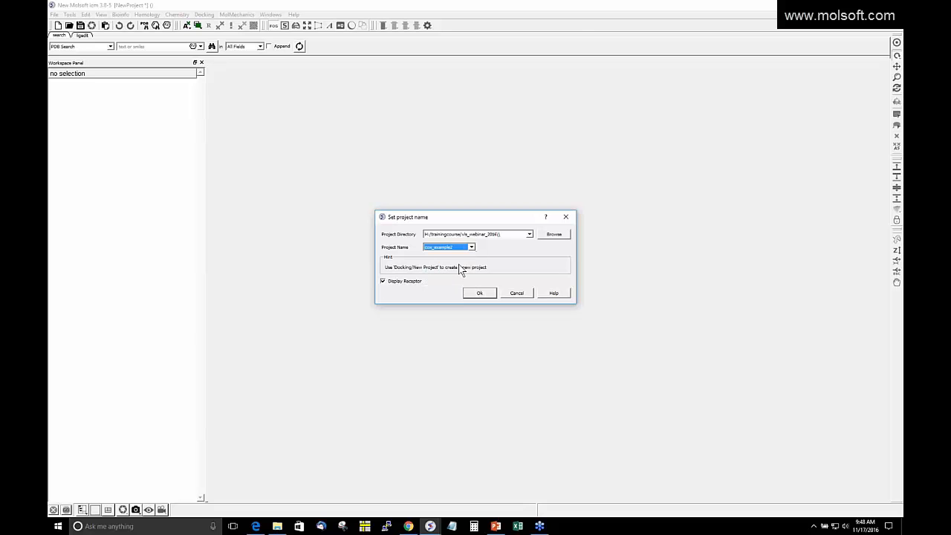
left_click(480, 293)
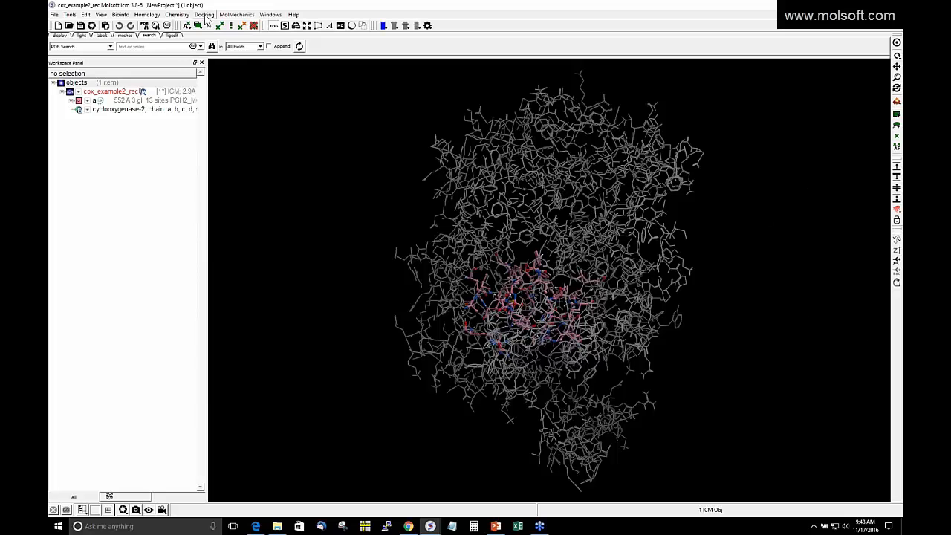
Step: Make a hit list for cox_example2 from cox_example2_answers1.ob, taking the 2D/3D structures from the answers
left_click(205, 15)
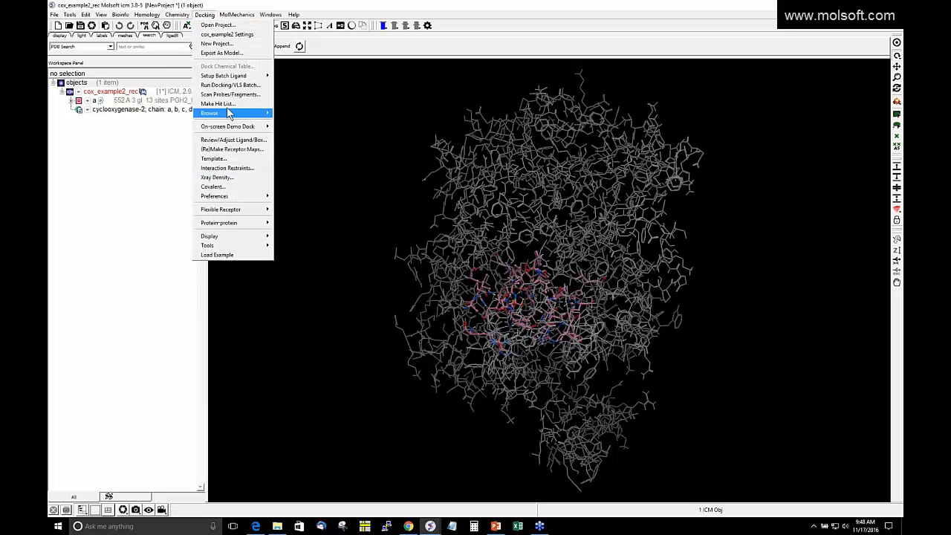
left_click(228, 105)
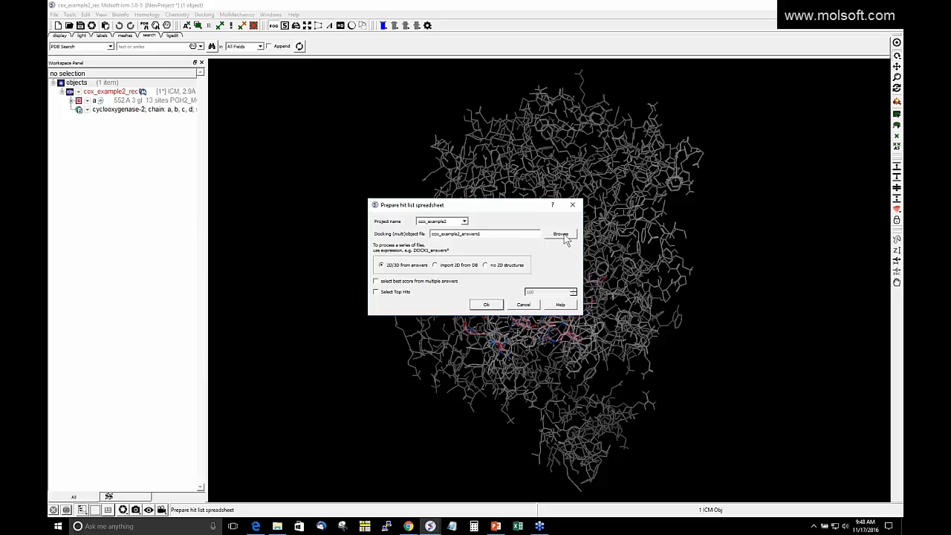
left_click(562, 236)
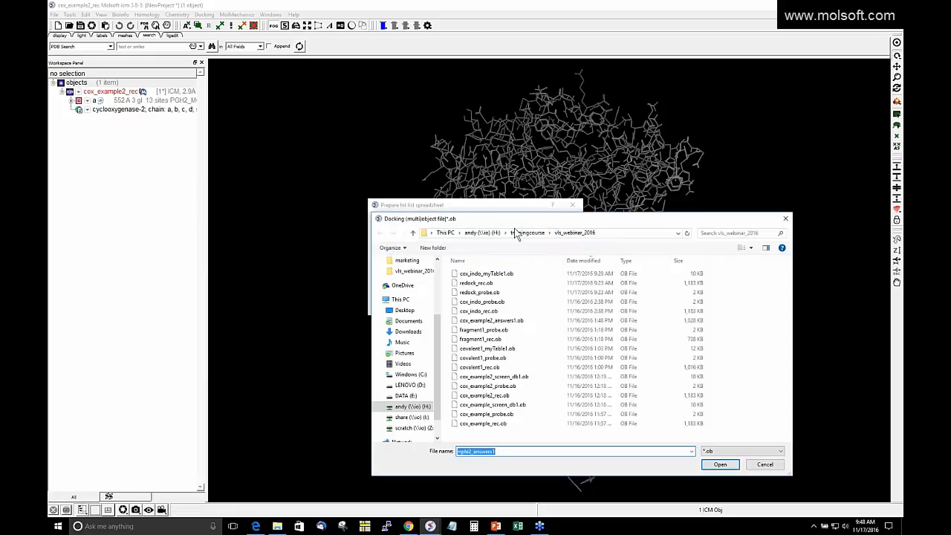
left_click_drag(518, 222, 522, 285)
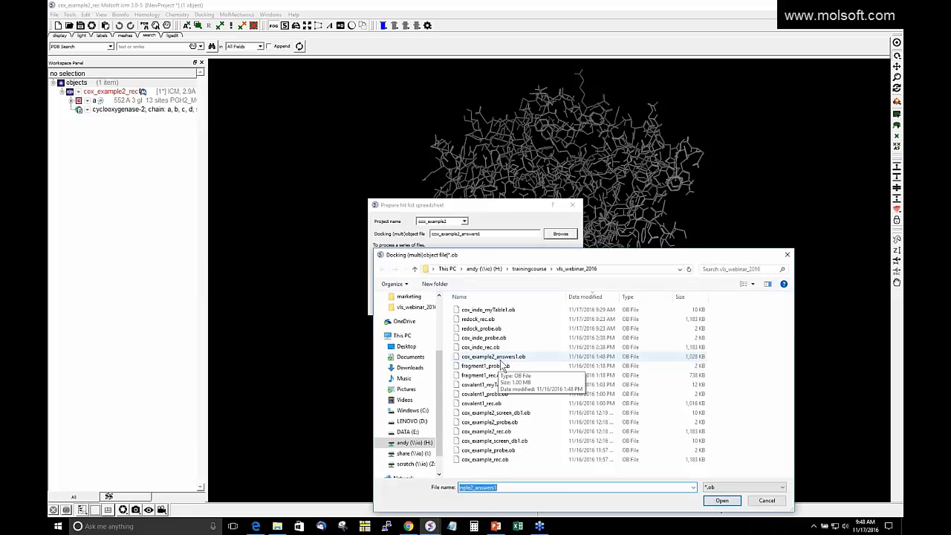
left_click(509, 356)
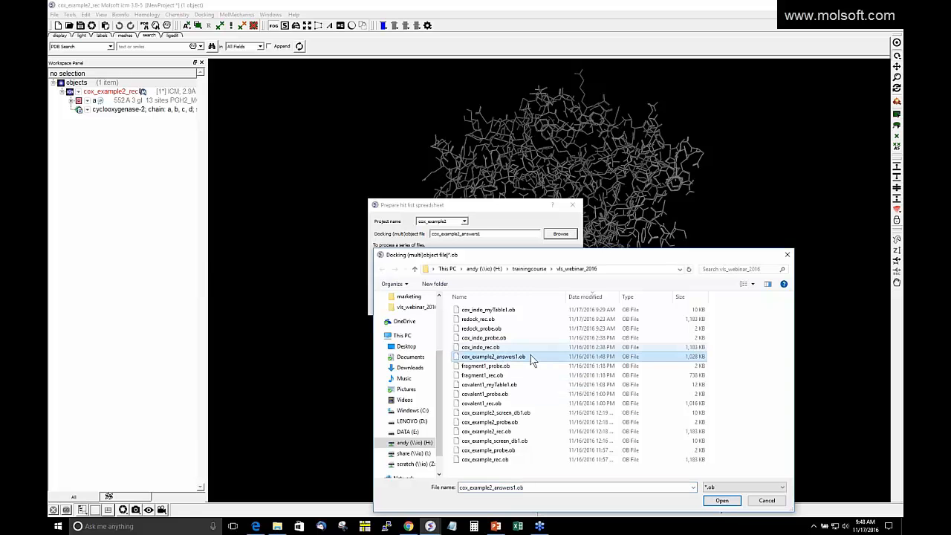
left_click(721, 500)
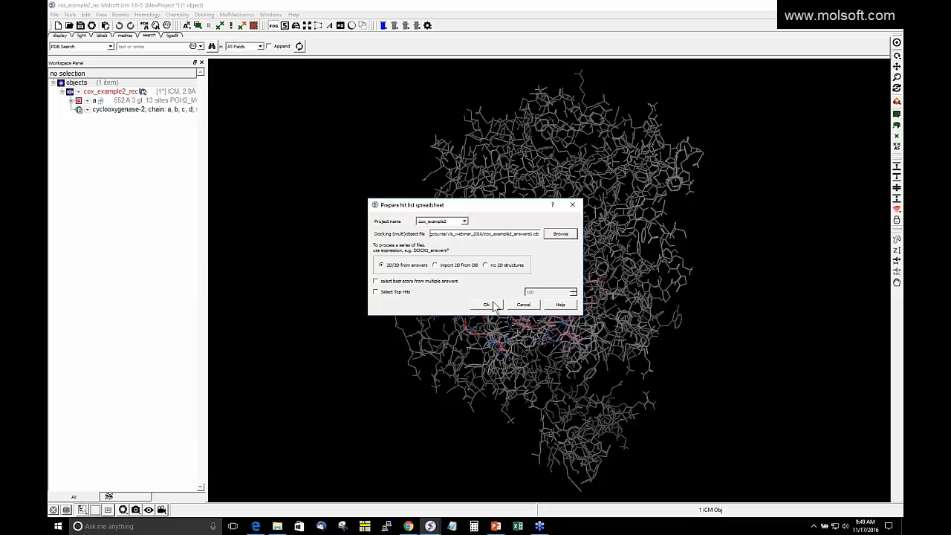
left_click(487, 305)
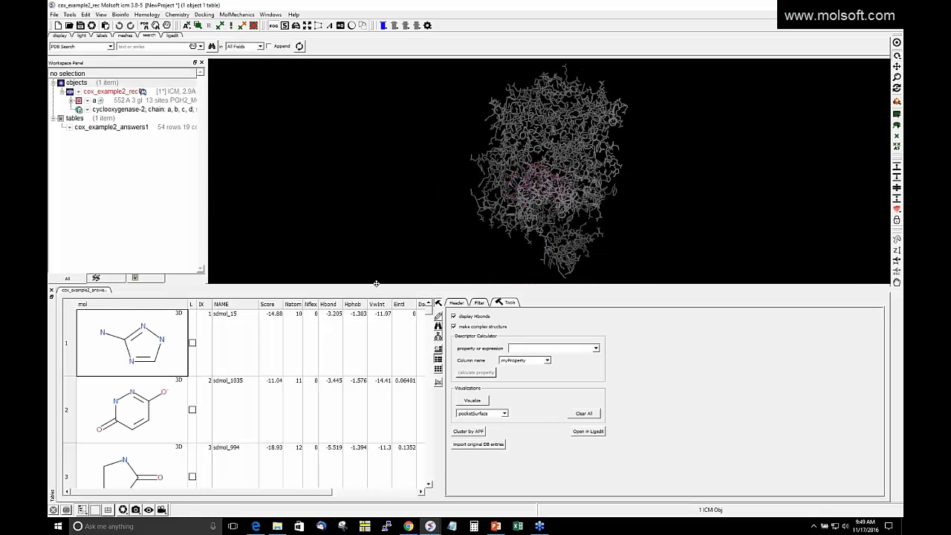
Step: Enlarge the hit list table to show more rows and columns, sort it by Score in ascending order and review the top hits
left_click_drag(376, 283, 375, 197)
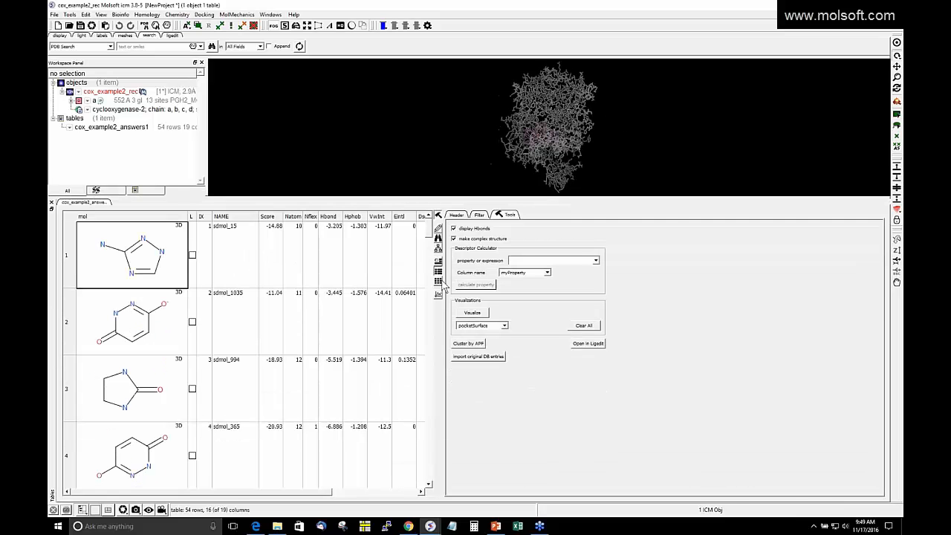
left_click_drag(449, 290, 550, 296)
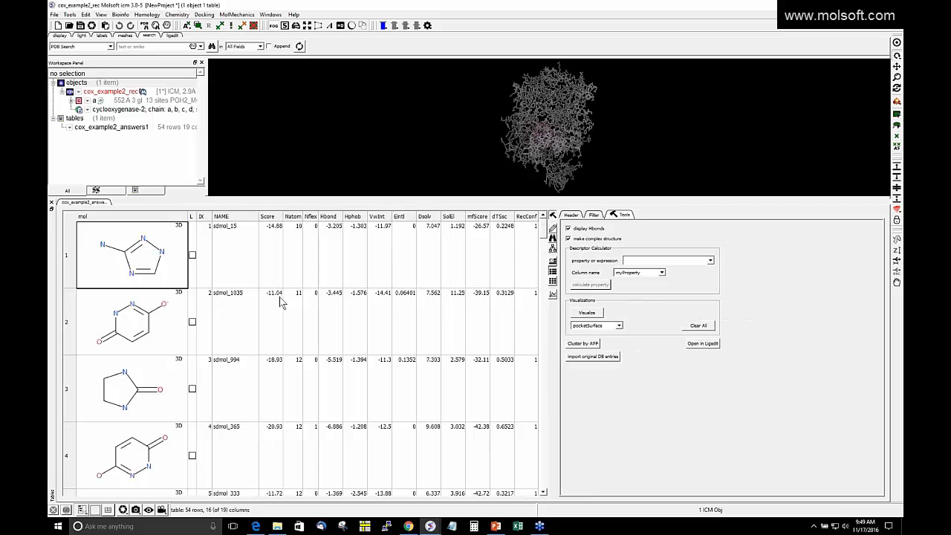
left_click(265, 218)
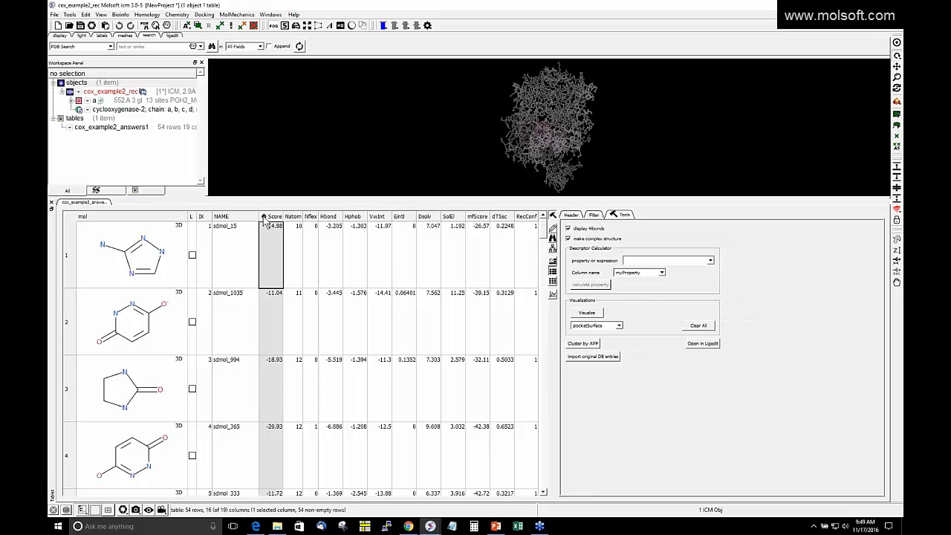
left_click(263, 217)
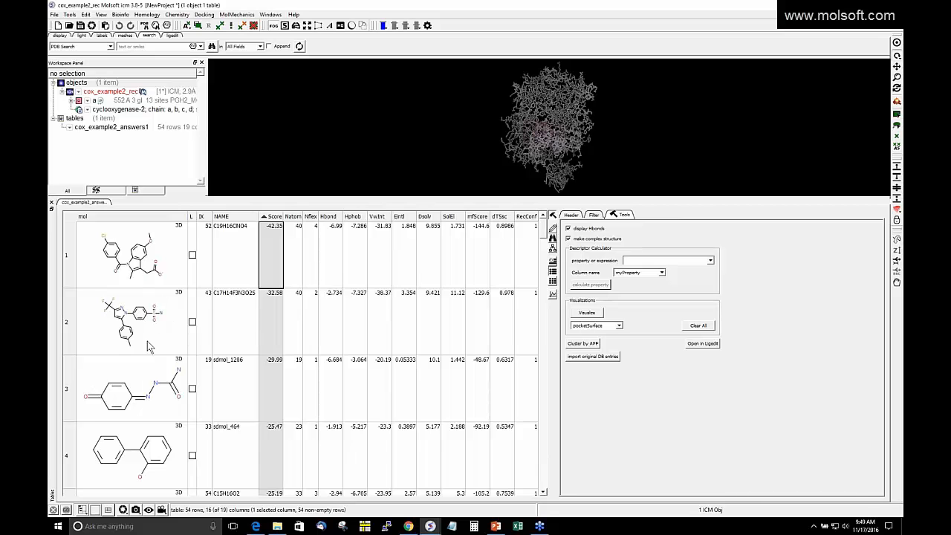
scroll(167, 405, "down", 3)
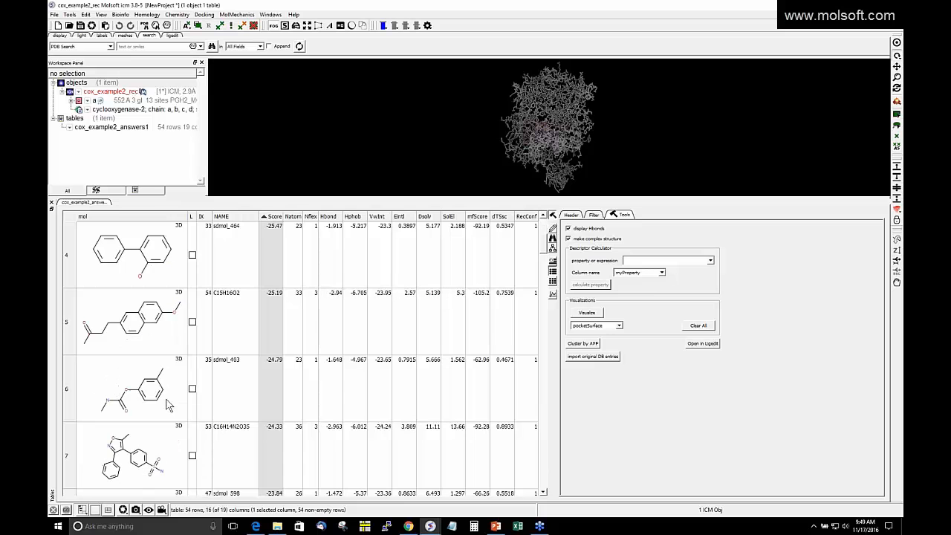
scroll(168, 405, "down", 1)
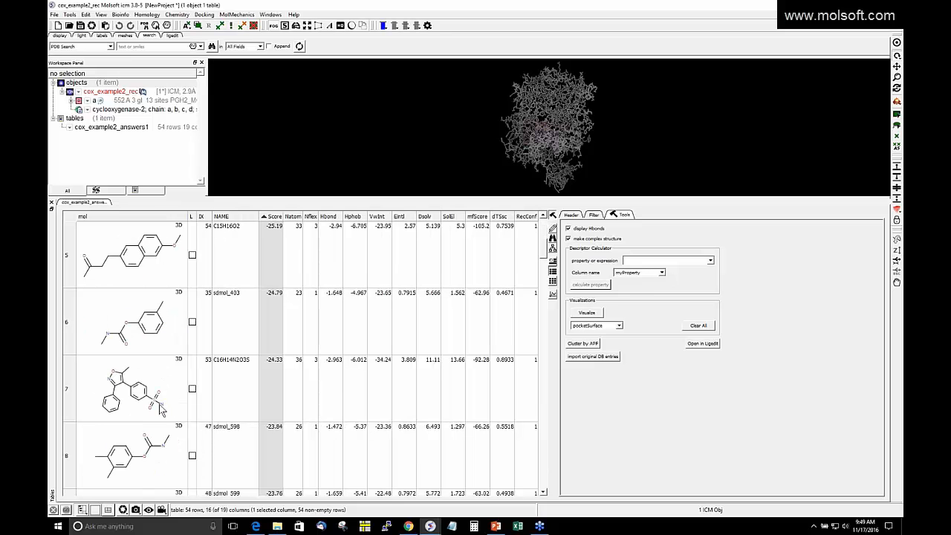
scroll(156, 403, "up", 4)
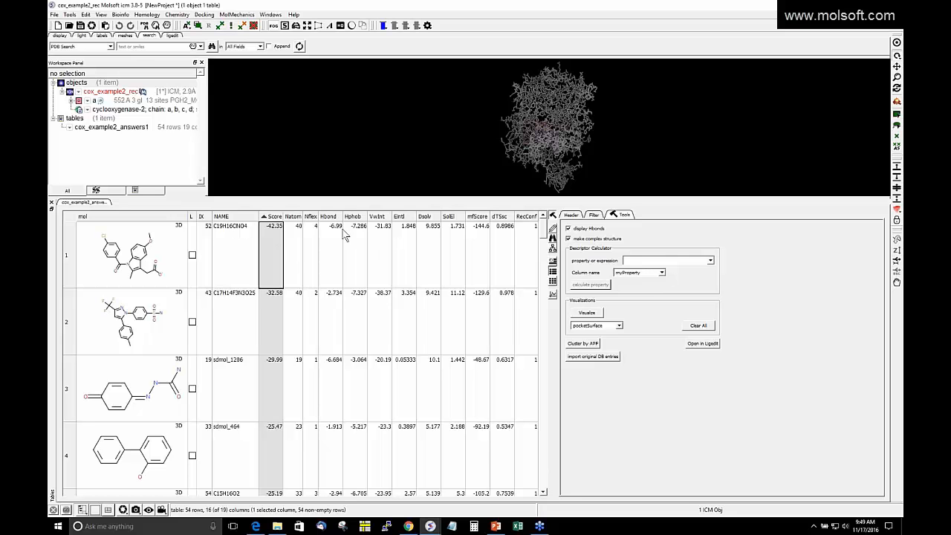
Step: Plot the hit list with Score on X and IX on Y, and widen the plot area
left_click(554, 297)
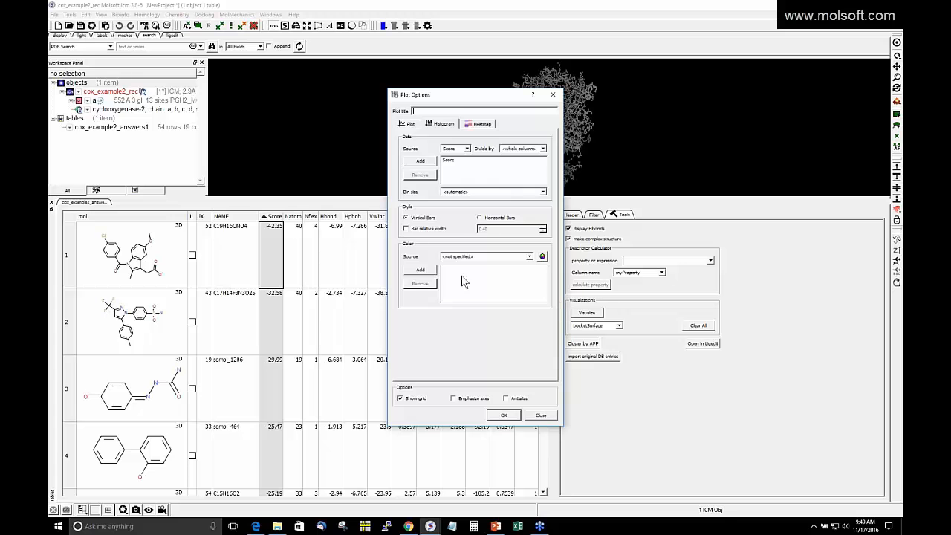
left_click(407, 123)
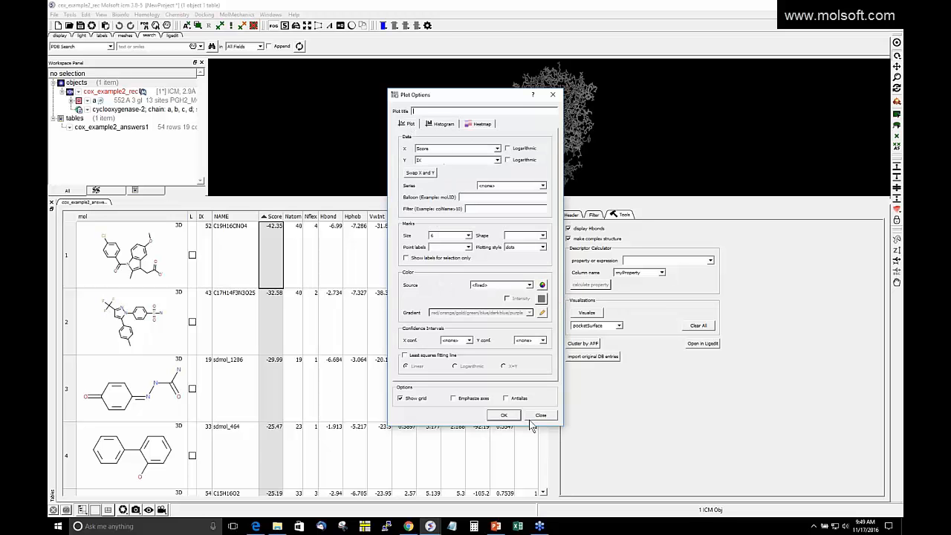
left_click(504, 415)
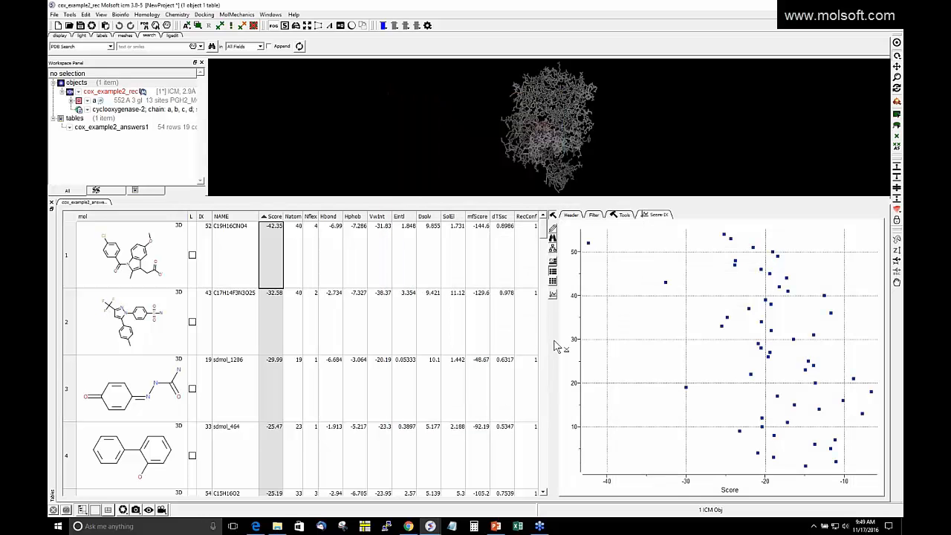
left_click_drag(556, 349, 482, 339)
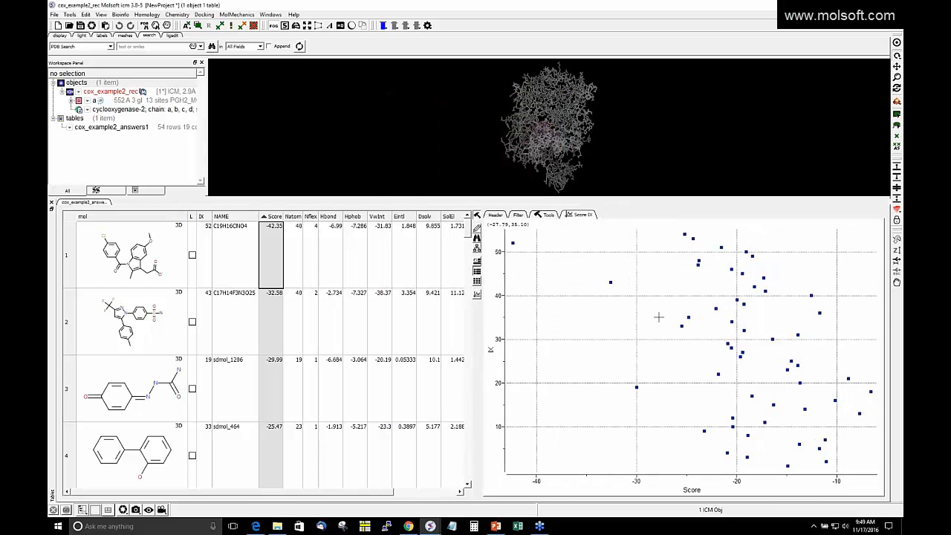
middle_click_drag(658, 317, 632, 318)
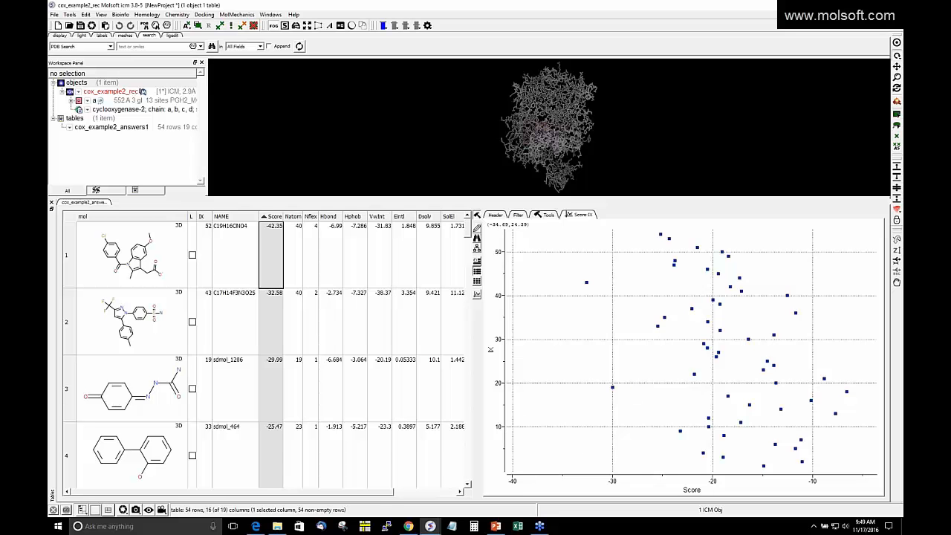
Step: Select the plot points for hits C17H14F3N3O2S and sdmol_1206, and enlarge the 3D view above the table
left_click_drag(599, 361, 652, 417)
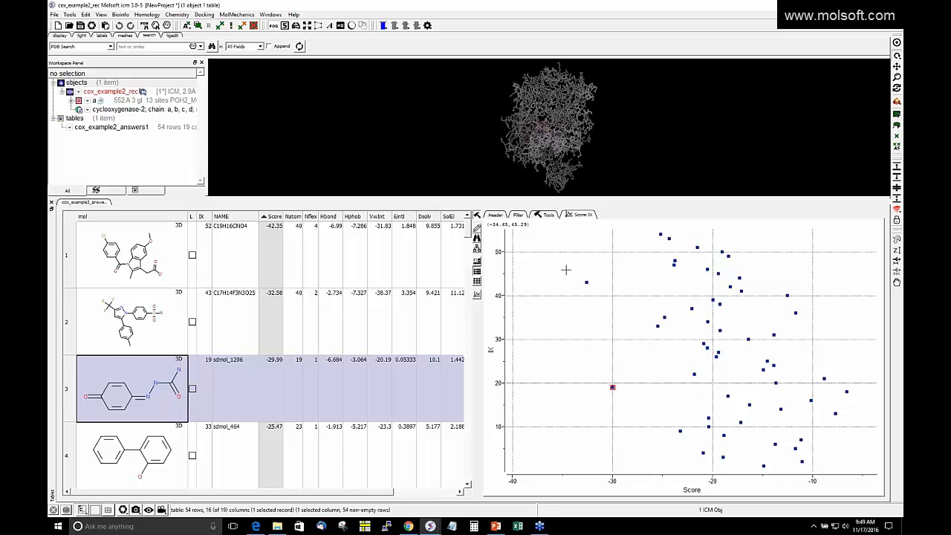
left_click(592, 311)
left_click_drag(574, 266, 633, 408)
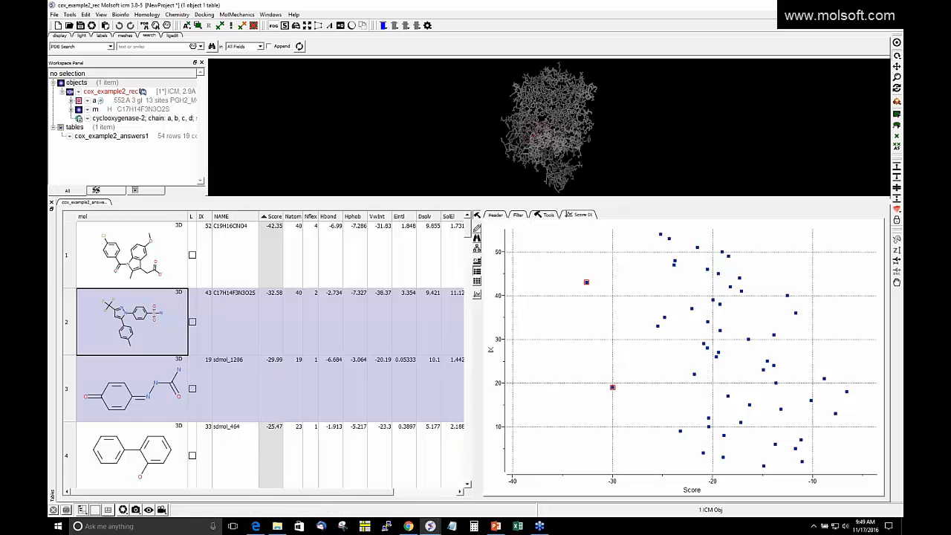
left_click_drag(609, 197, 628, 295)
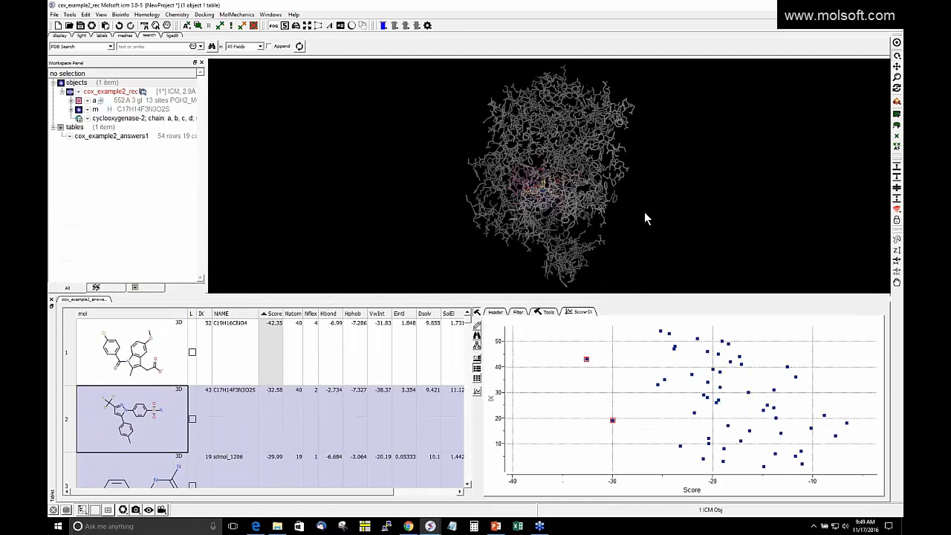
Step: Centre the 3D view on the docked ligand C17H14F3N3O2S in the cox_example2_rec pocket and clear the selection
left_click(406, 401)
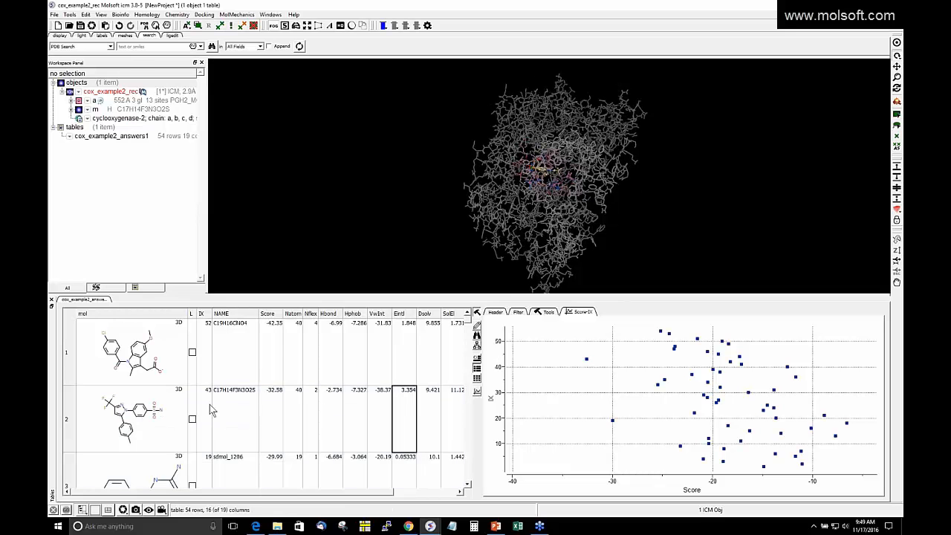
double_click(143, 363)
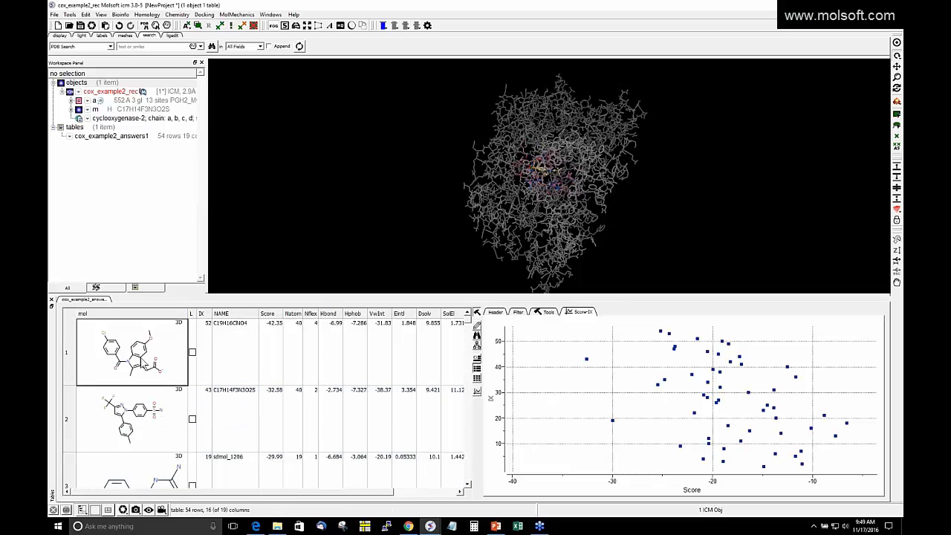
left_click(105, 109)
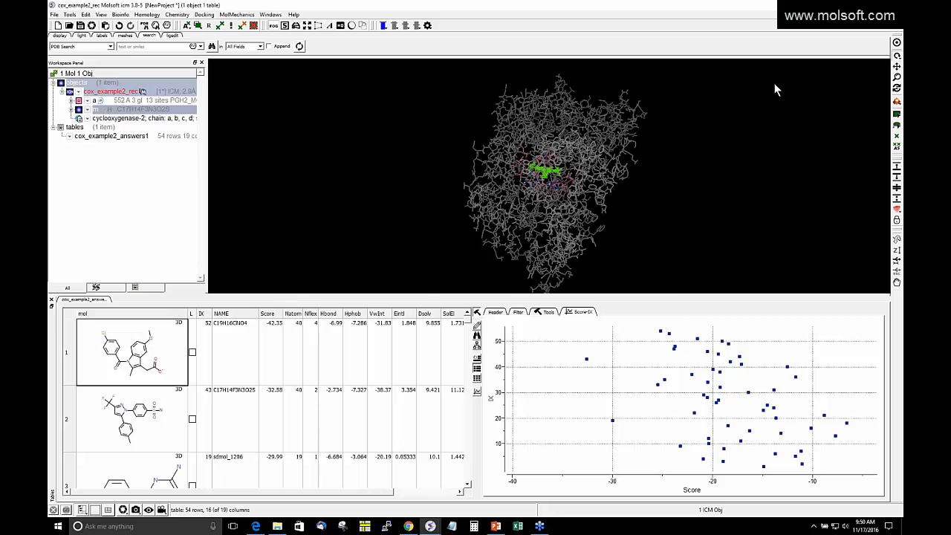
left_click(897, 43)
left_click_drag(296, 164, 238, 89)
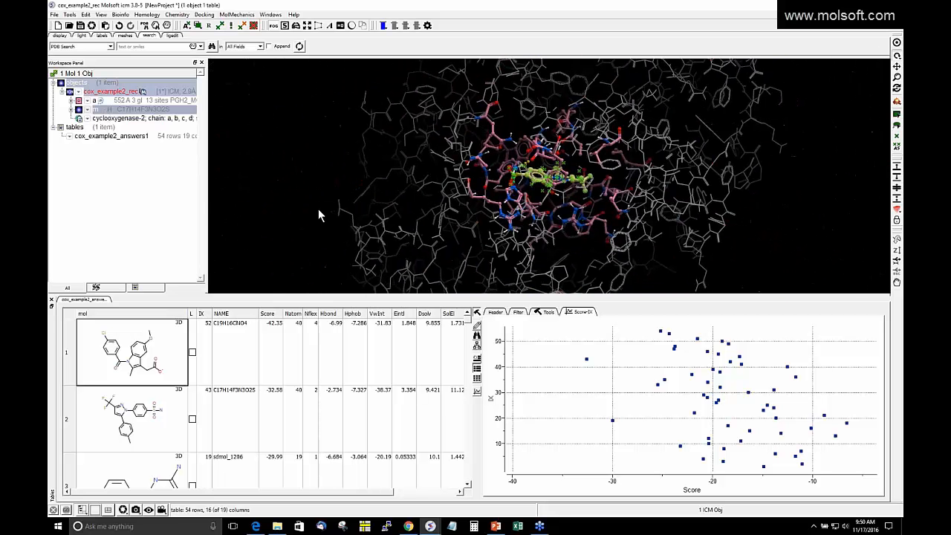
right_click_drag(318, 207, 267, 163)
right_click_drag(301, 212, 318, 207)
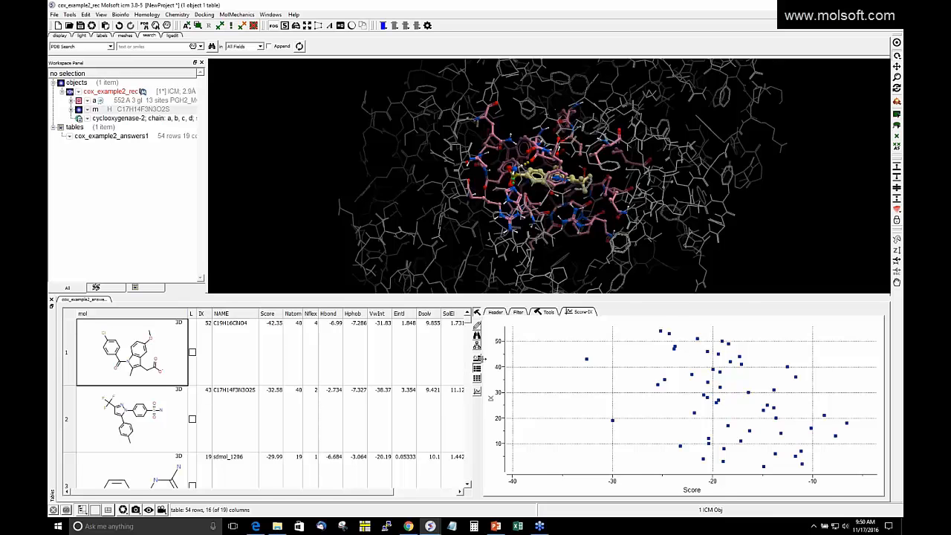
Step: Widen the hit list table to show the columns through RecConf, and look over the hit list tools and descriptor property choices
left_click_drag(482, 358, 588, 359)
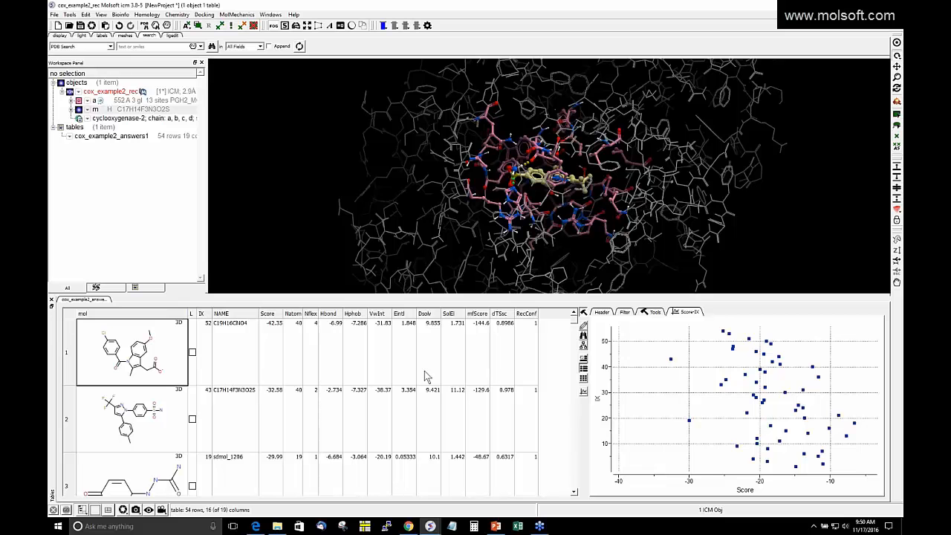
left_click(652, 312)
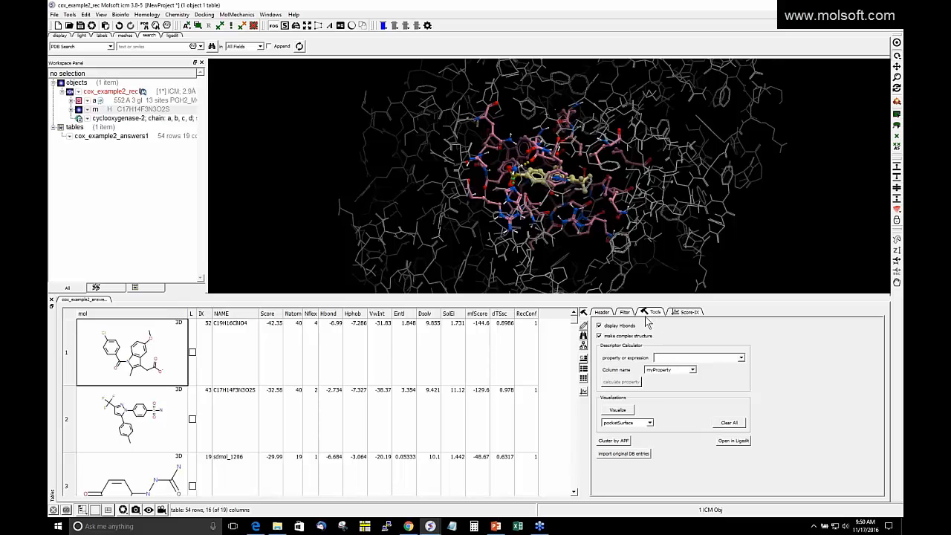
left_click(742, 358)
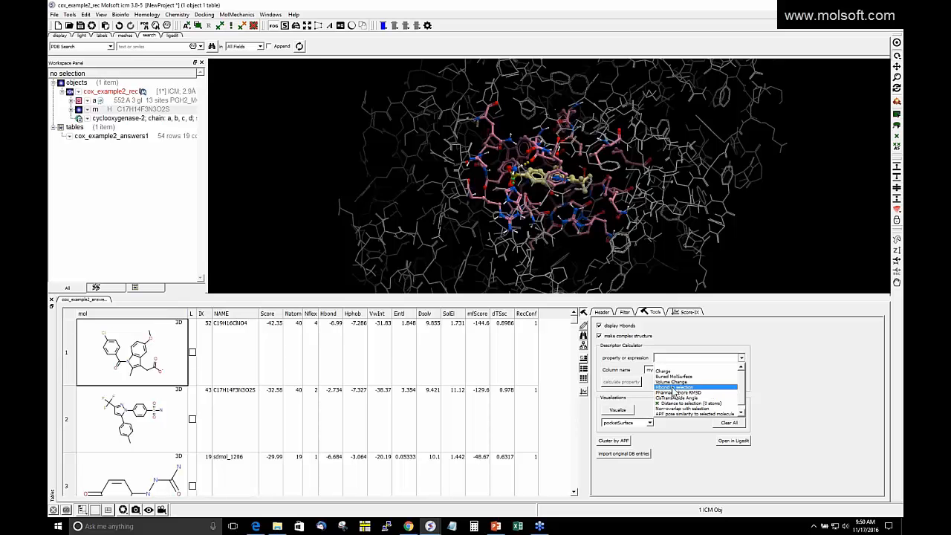
left_click(398, 184)
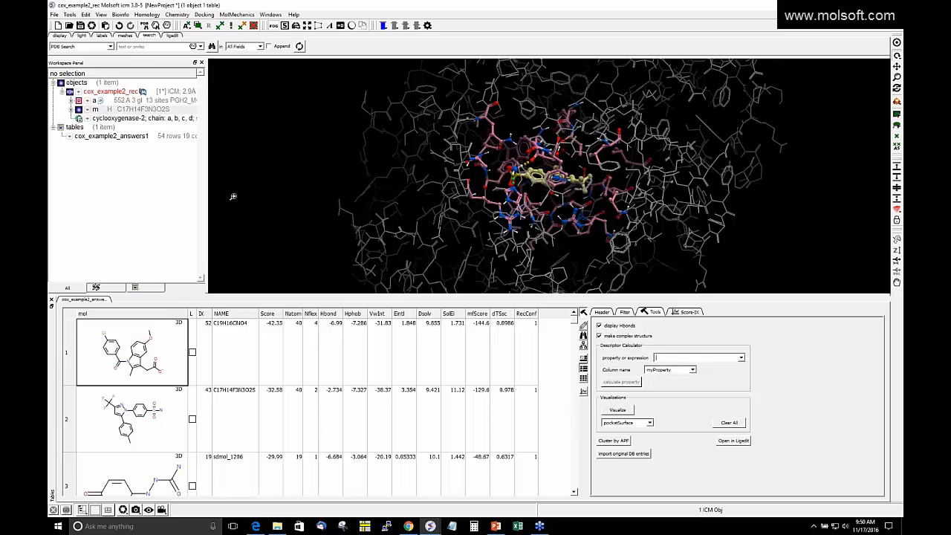
Step: Zoom in on the binding pocket and pick the receptor atom hydrogen-bonded to the ligand's sulfonamide group
left_click_drag(232, 197, 235, 169)
left_click_drag(363, 184, 453, 226)
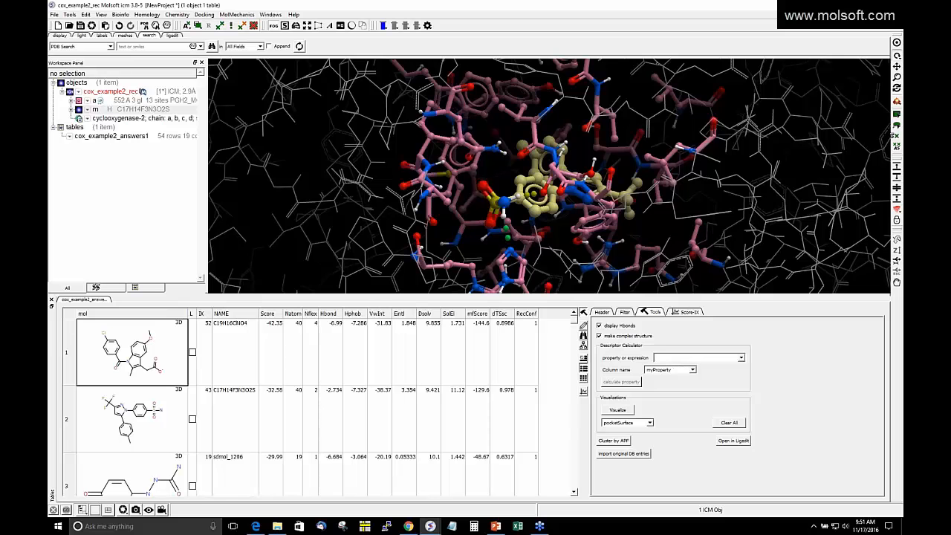
left_click(896, 137)
left_click(506, 252)
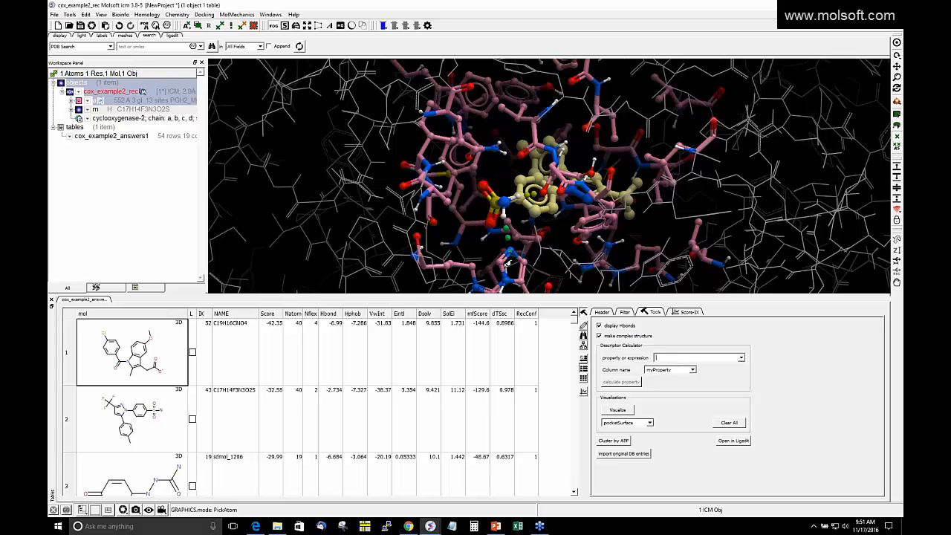
Step: Examine the full list of descriptor calculator properties, including Hbond to selection and Distance to selection, and the column name setting
left_click(741, 358)
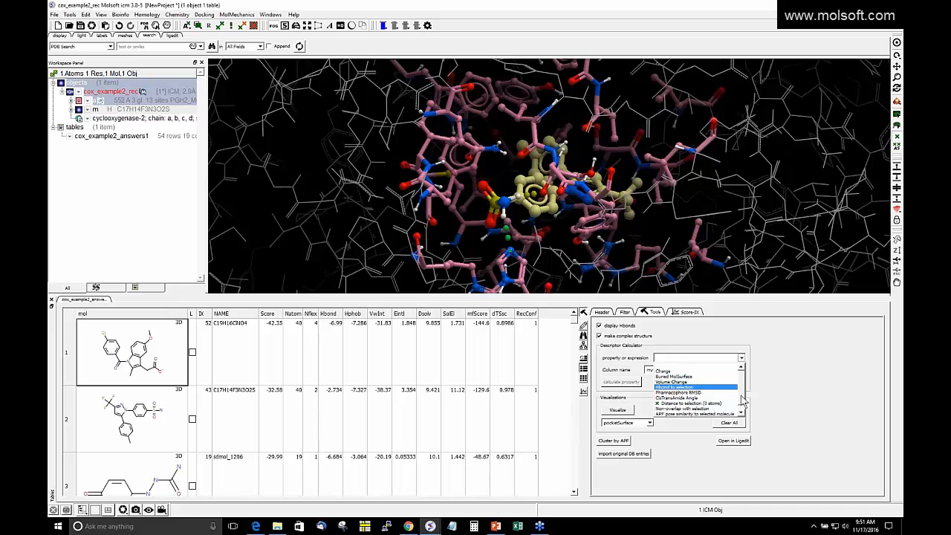
left_click_drag(742, 401, 742, 407)
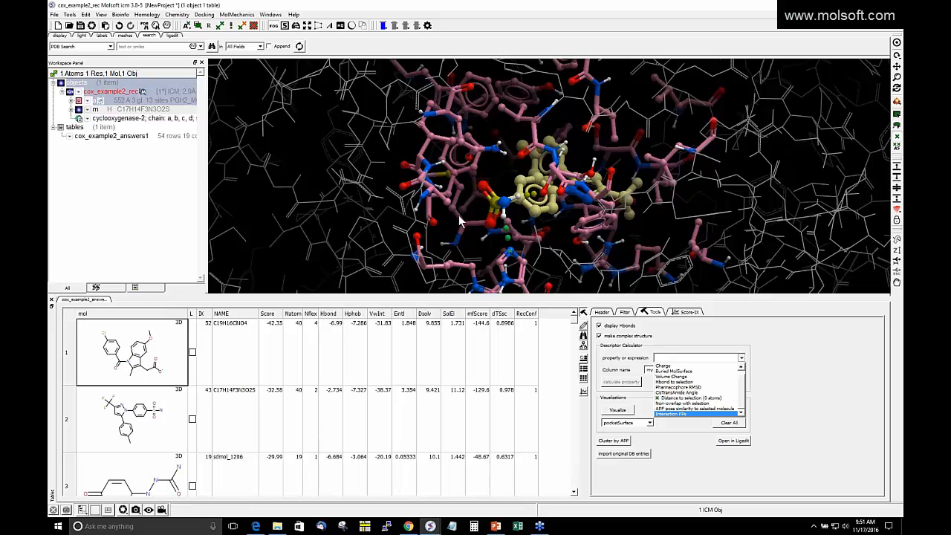
left_click(500, 165)
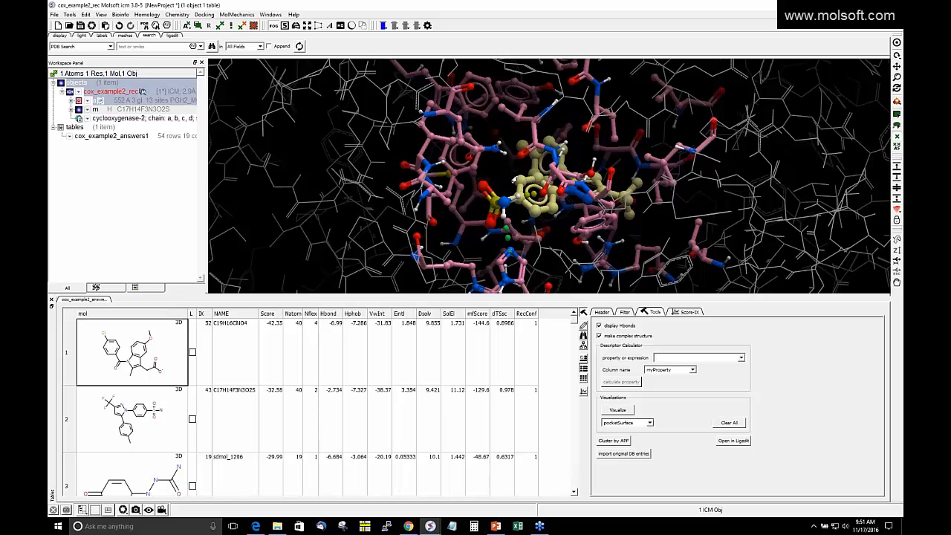
left_click(741, 357)
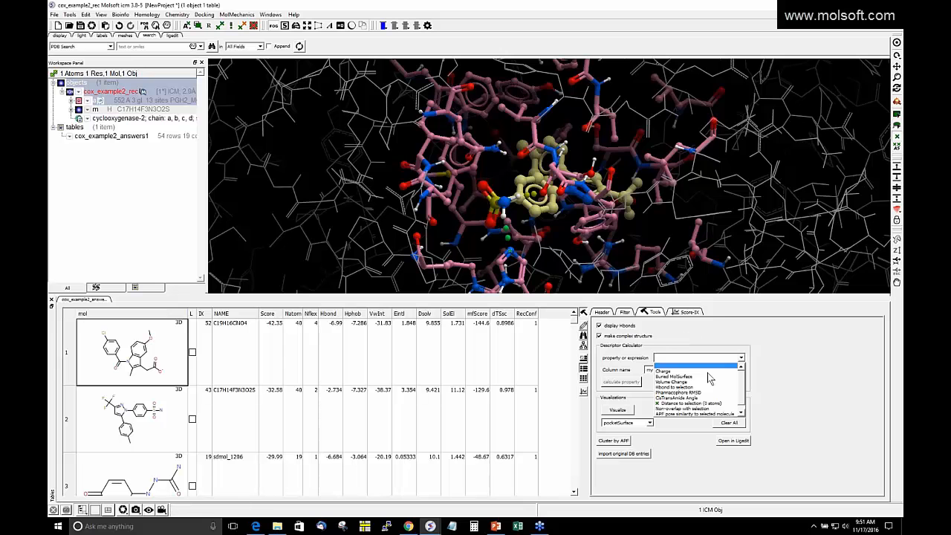
left_click(752, 385)
double_click(654, 370)
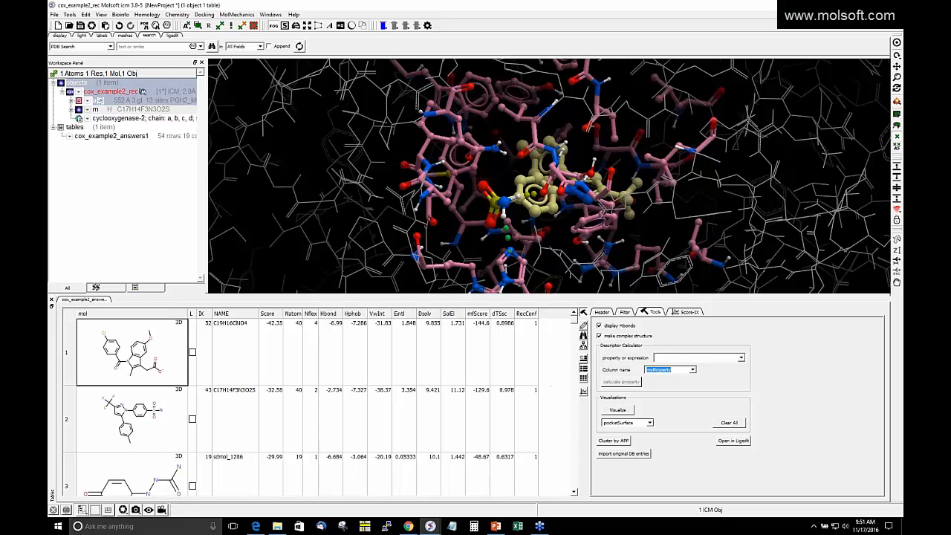
Step: Display the docked complex with the Pretty visualization, zoom out to see the pocket, and check the other visualization options
left_click(651, 423)
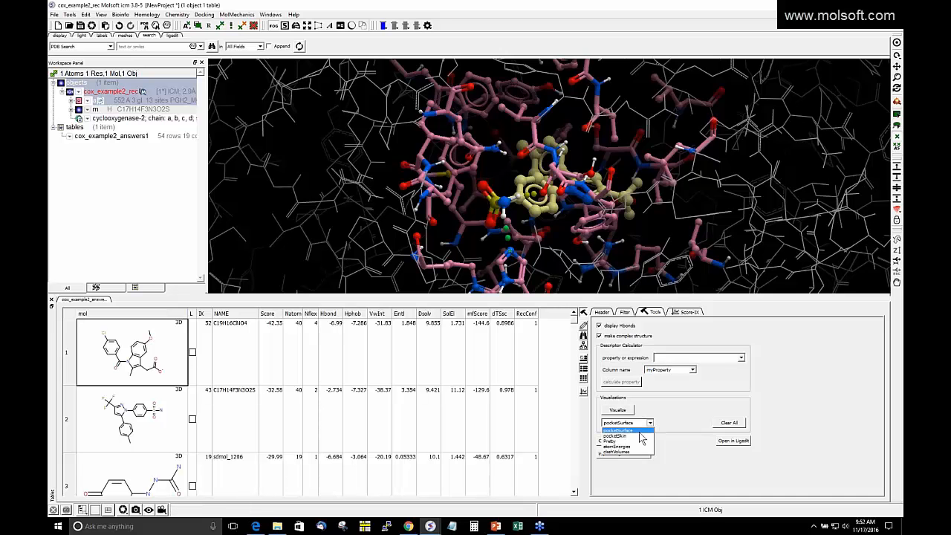
left_click(628, 442)
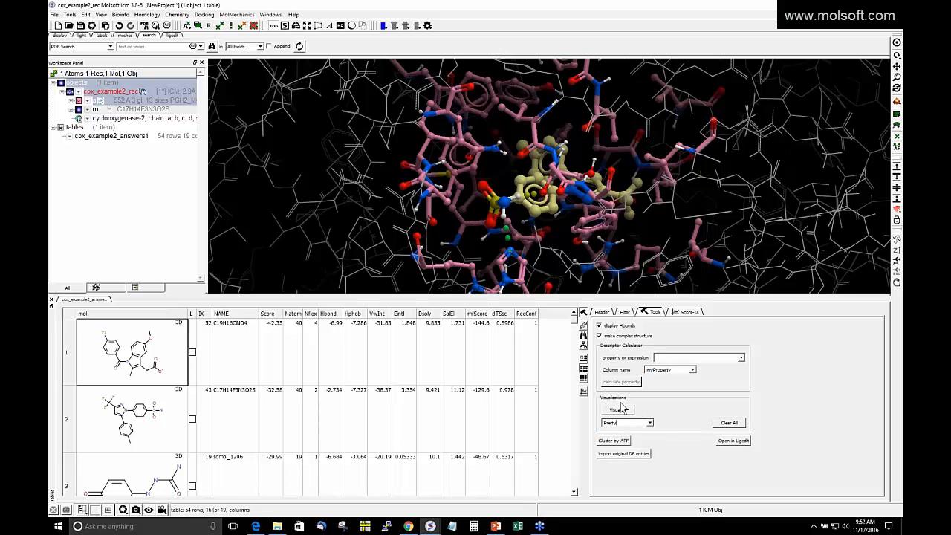
left_click(620, 411)
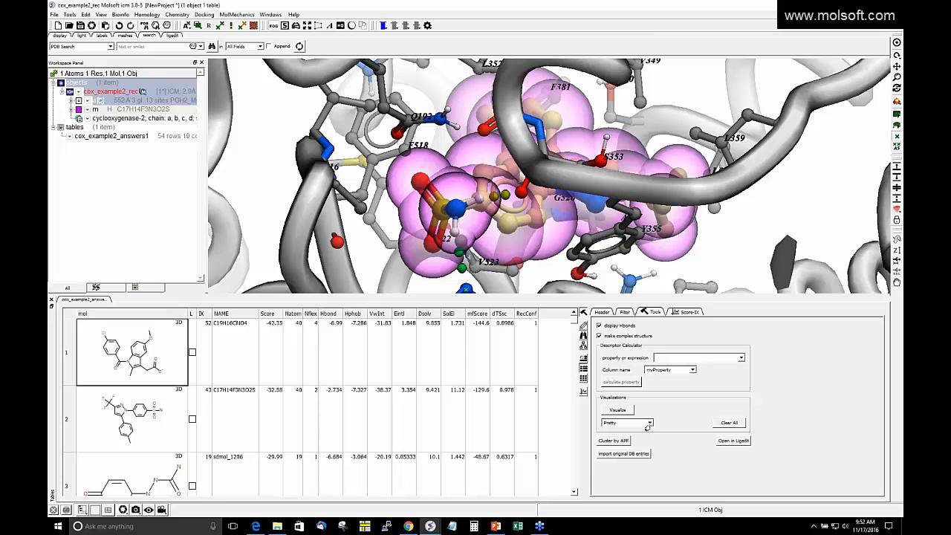
scroll(549, 177, "down", 3)
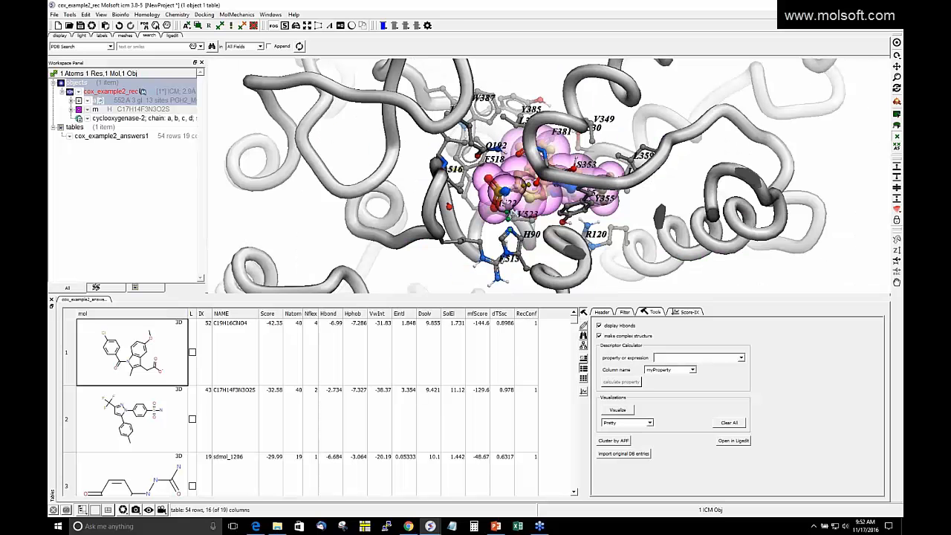
left_click(650, 423)
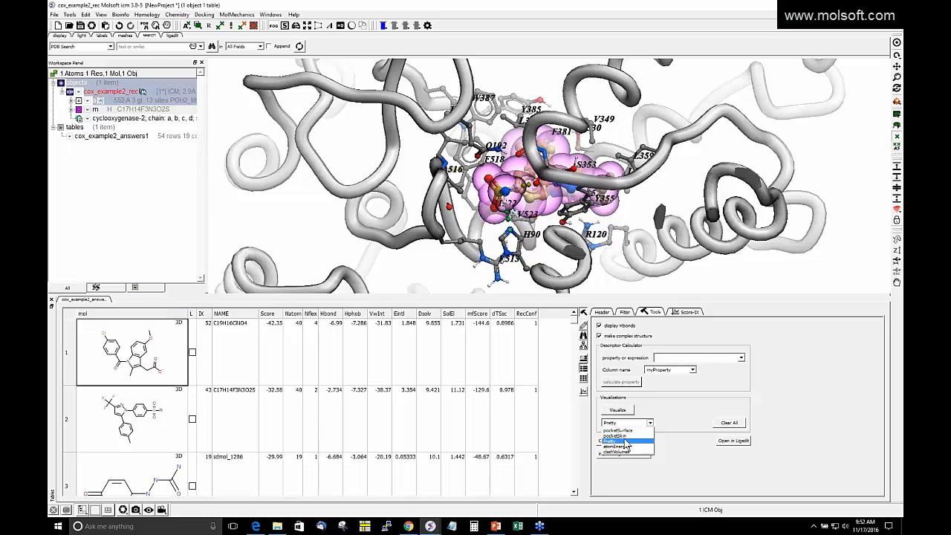
left_click(664, 200)
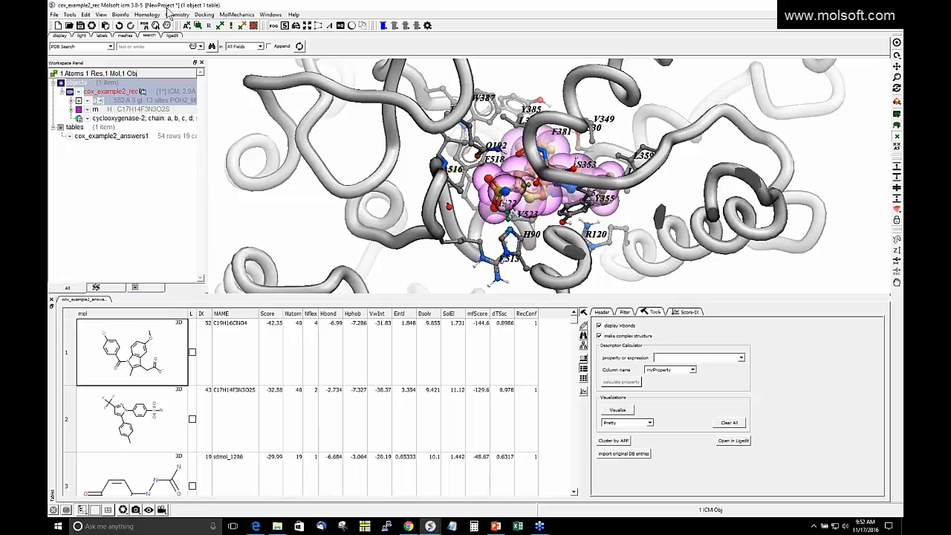
Step: Cluster the hit list by mol column fingerprints with UPGMA linkage, labels from NAME and cluster numbers in column cl
left_click(172, 14)
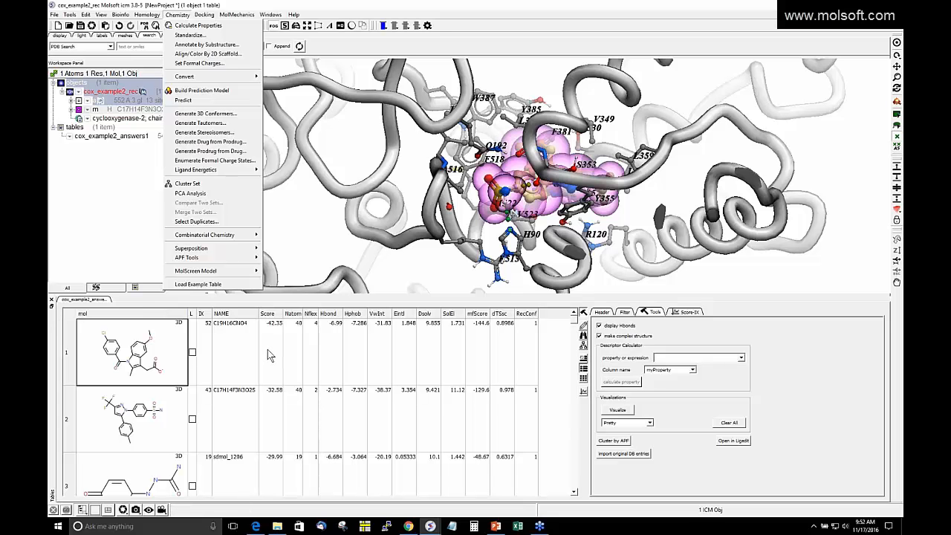
left_click(555, 393)
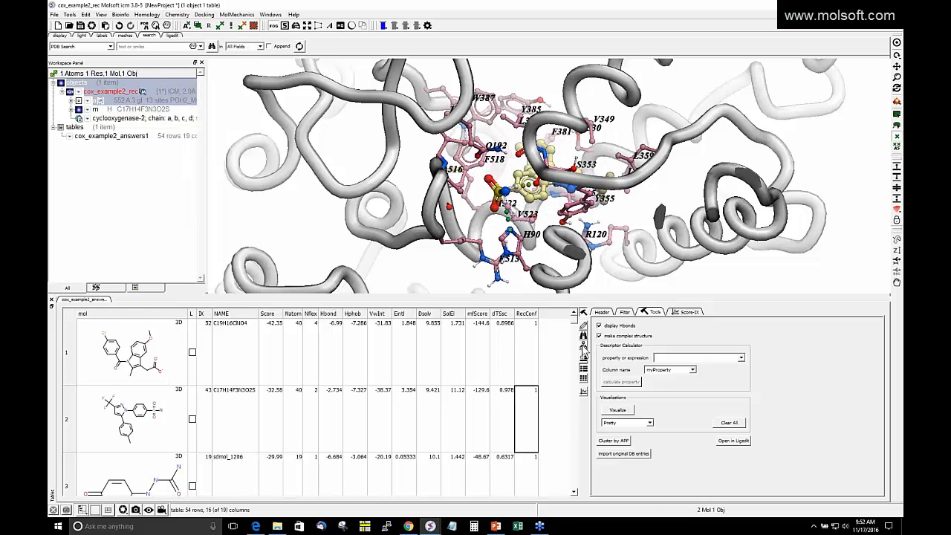
left_click(583, 345)
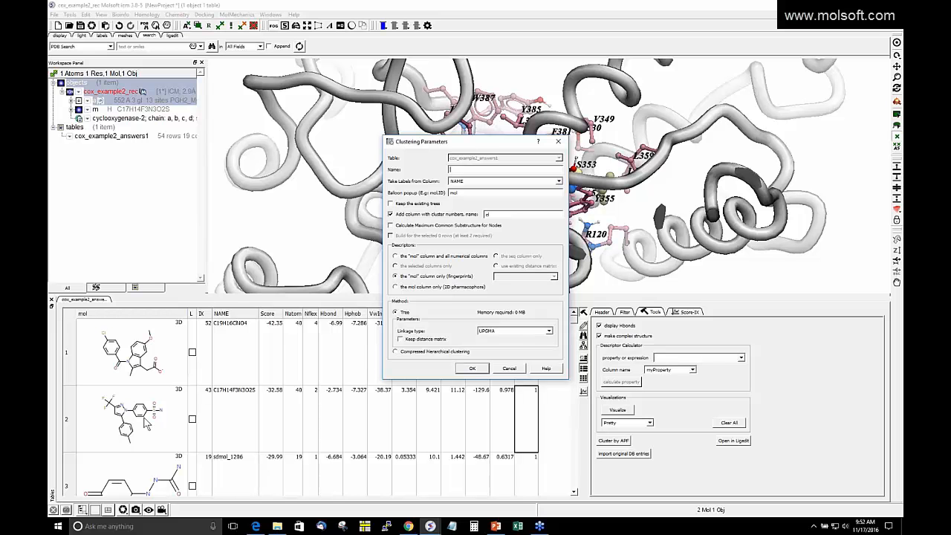
left_click(472, 369)
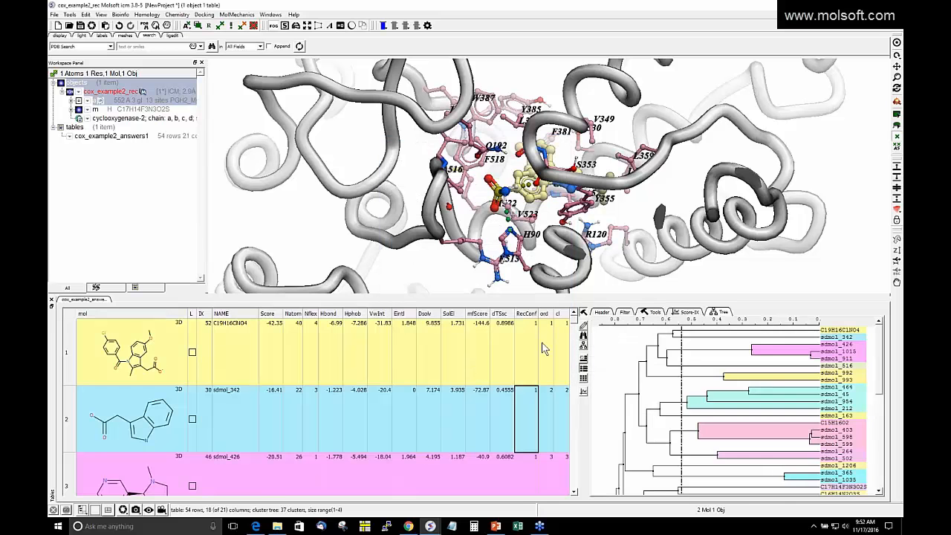
right_click(643, 346)
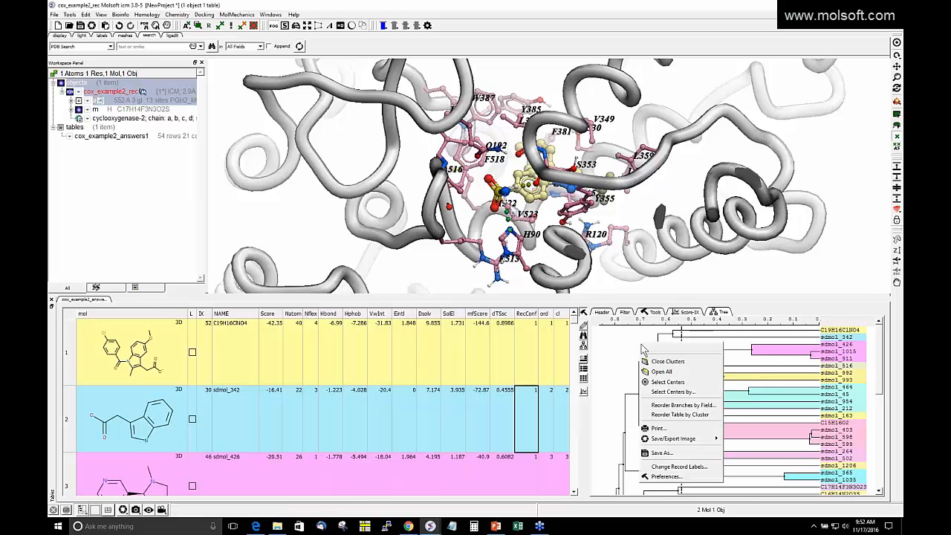
left_click(666, 393)
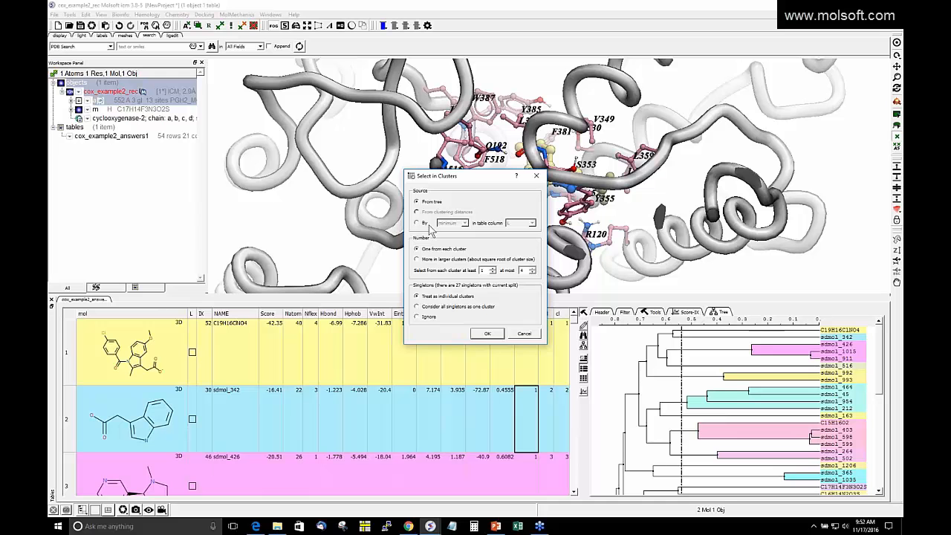
left_click(428, 225)
left_click(528, 223)
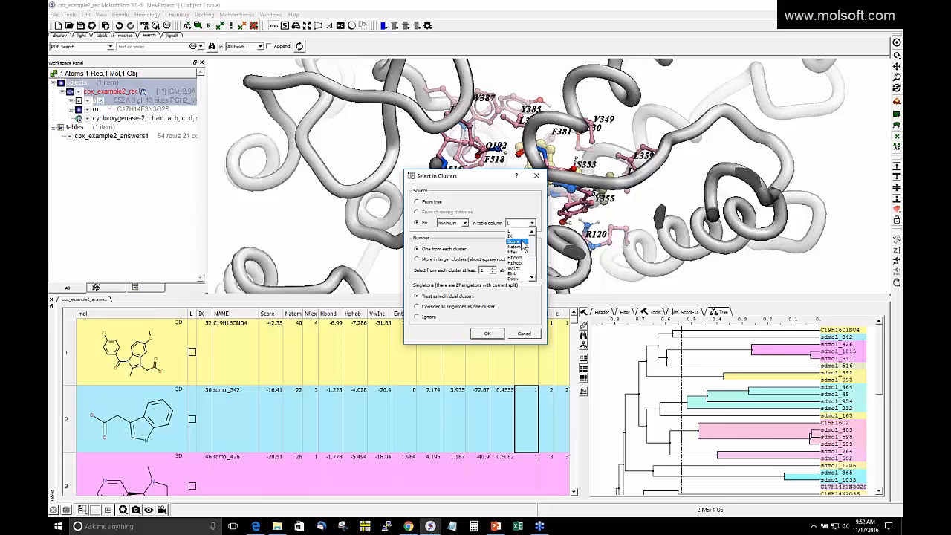
left_click(524, 242)
left_click(511, 336)
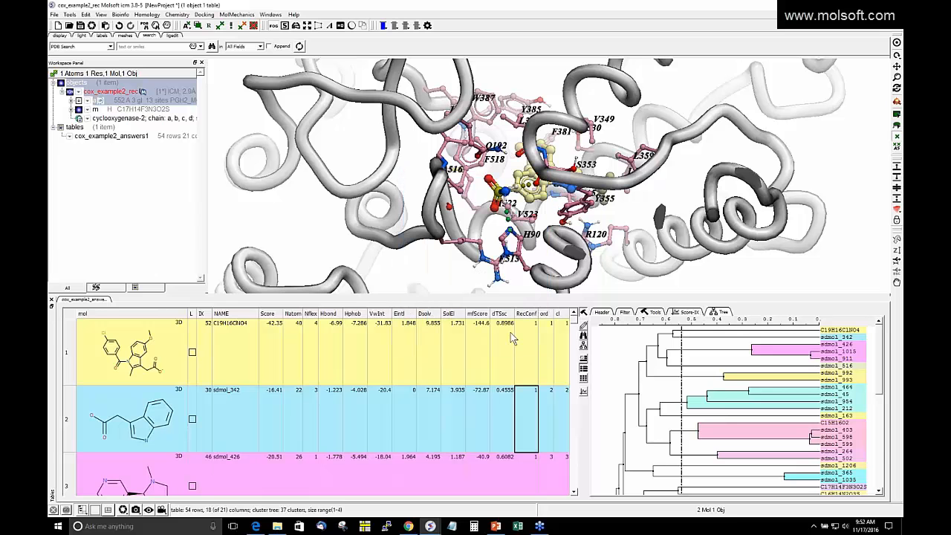
Step: Switch to PowerPoint, present the 4D Multiple Receptor Docking slide full screen, and end the slide show
left_click(496, 526)
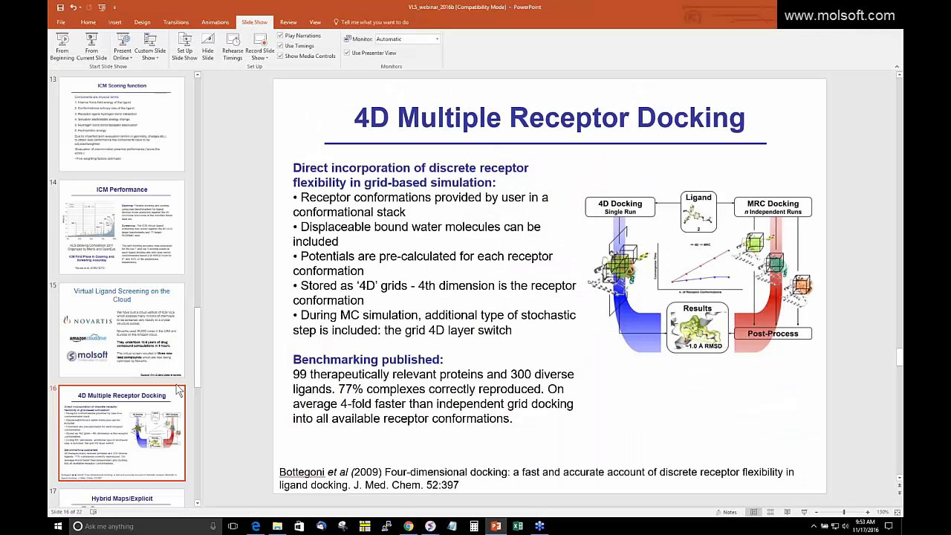
left_click(91, 47)
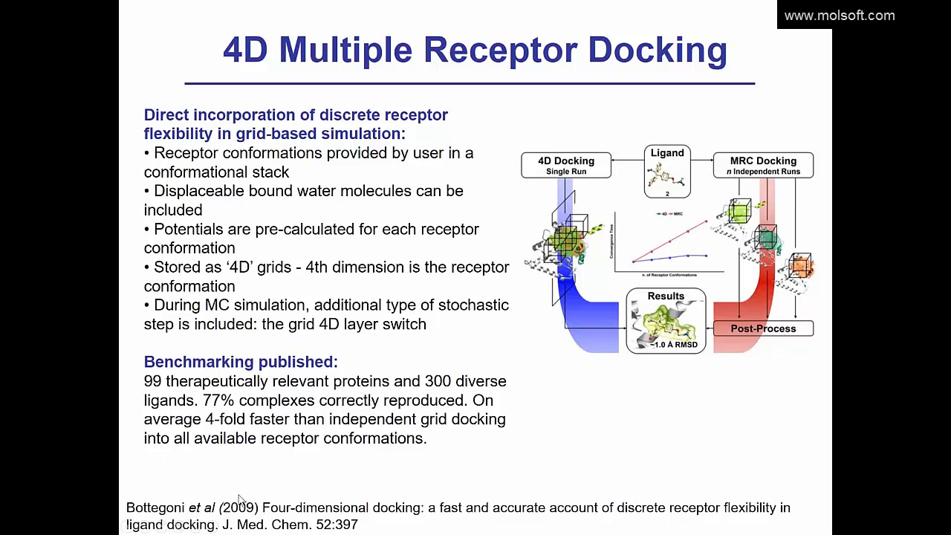
key("Escape")
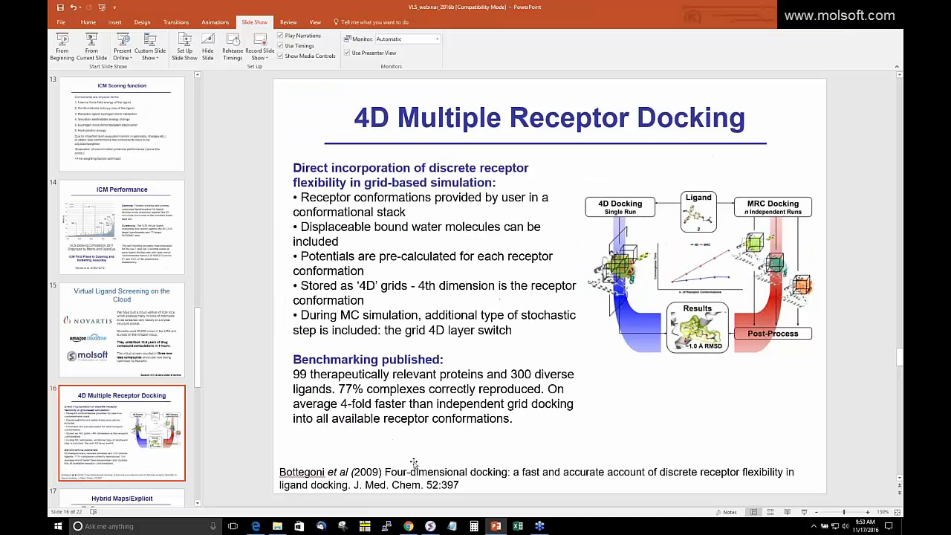
Step: Switch to the cox_example2 session in ICM and delete all of its loaded contents
mouse_move(431, 526)
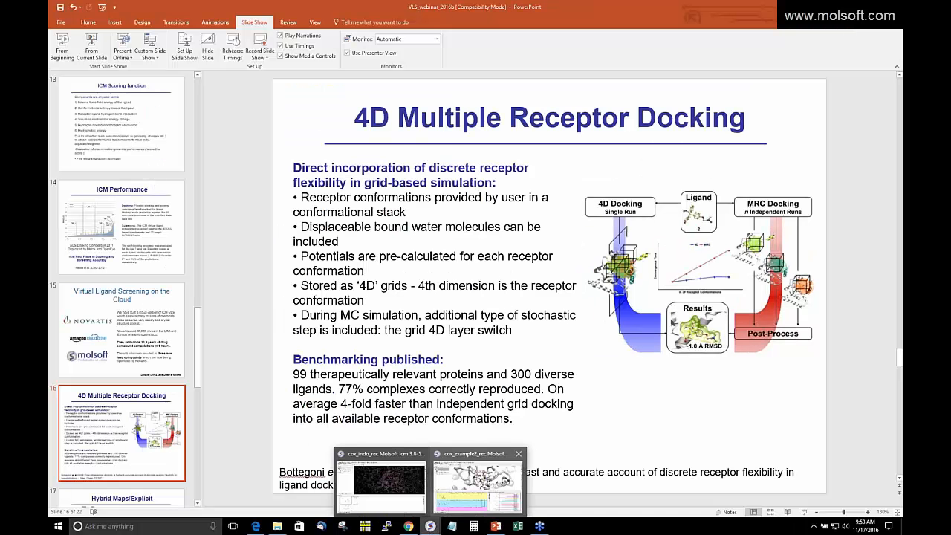
left_click(478, 483)
left_click(86, 14)
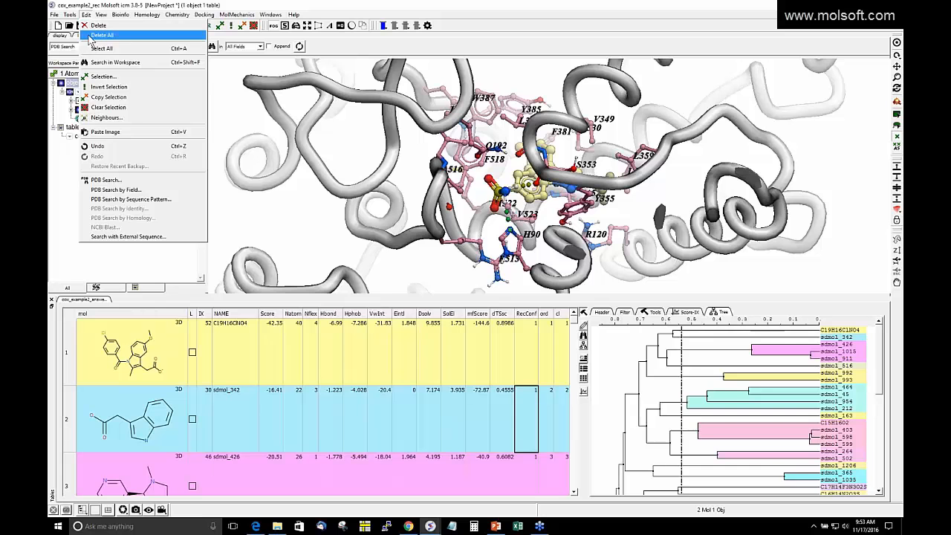
left_click(102, 35)
left_click(457, 270)
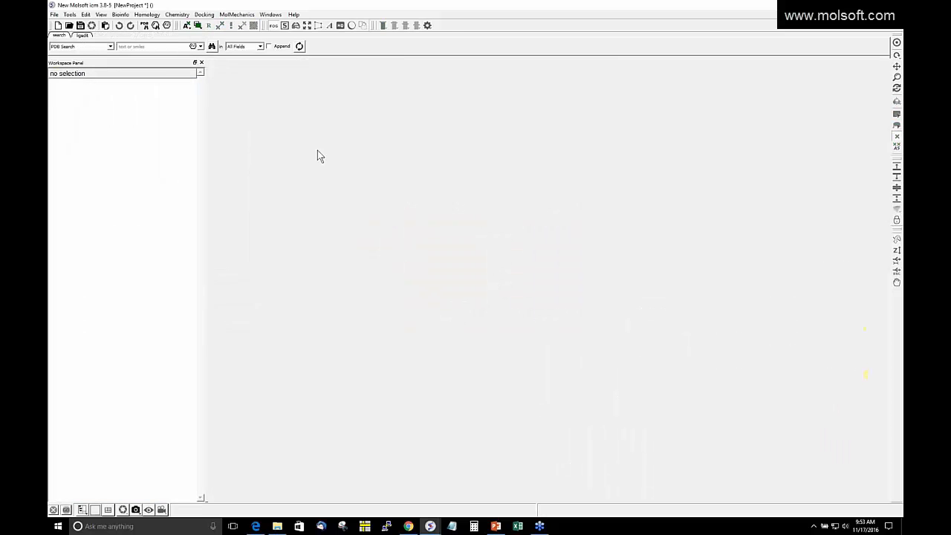
Step: Open the recently used project MRC.icb from the vls_webinar_2016 folder
left_click(52, 14)
mouse_move(98, 214)
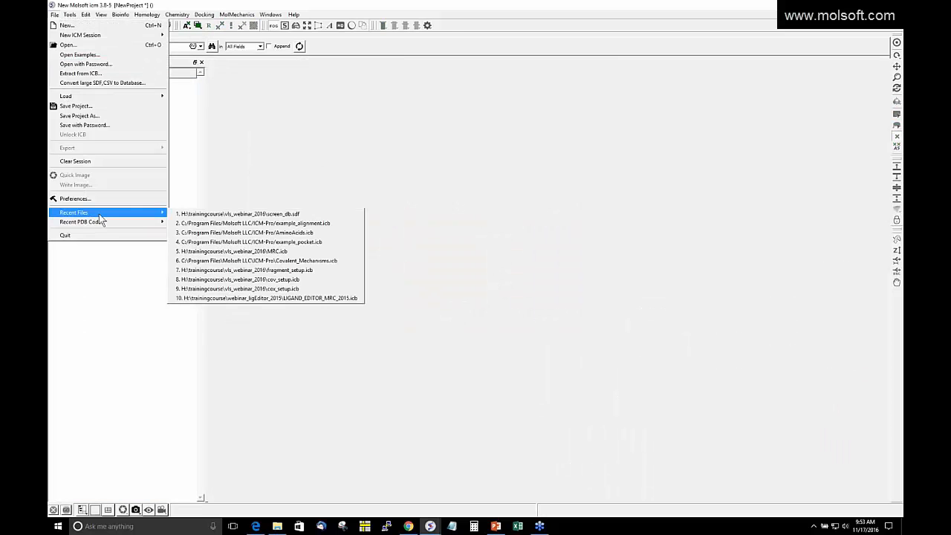
left_click(232, 253)
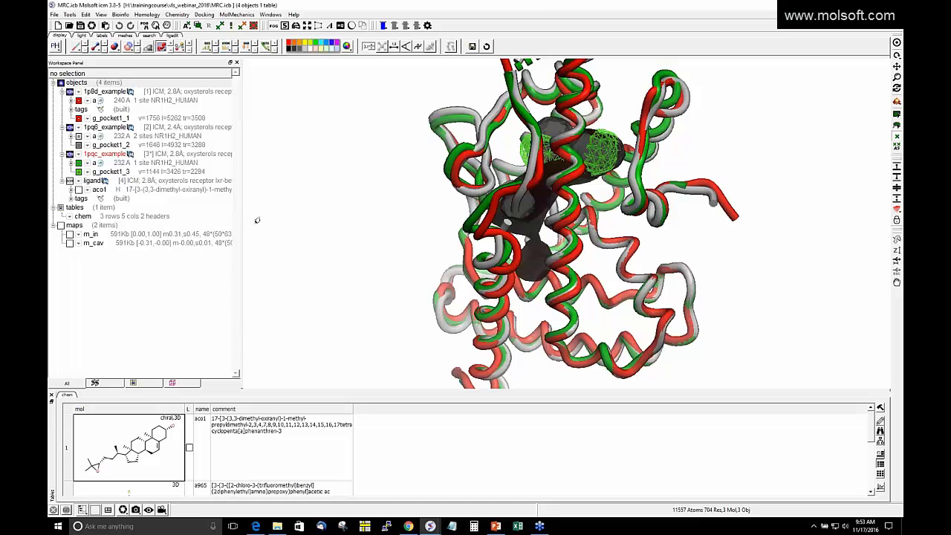
Step: Change the g_pocket1_1 and g_pocket1_2 pocket meshes from solid to wireframe display
left_click_drag(249, 193, 235, 109)
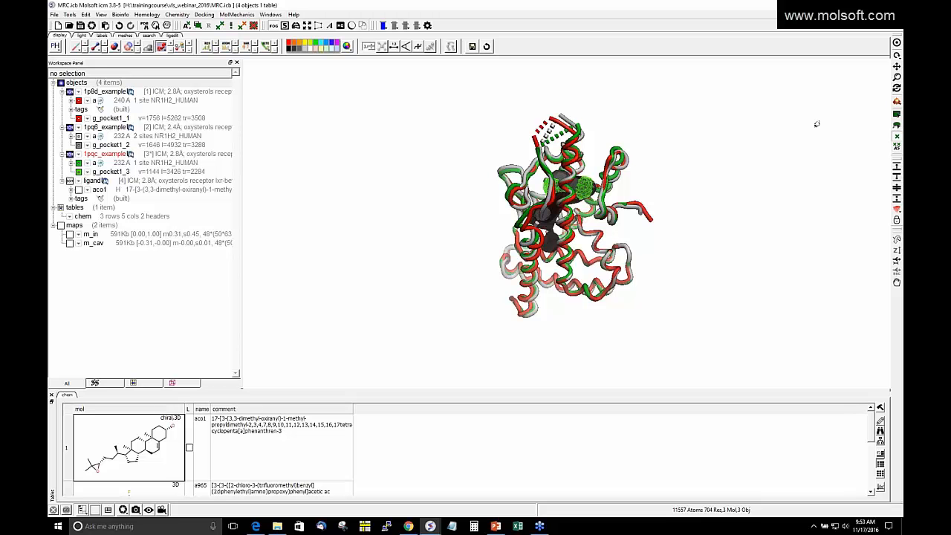
left_click(896, 56)
left_click_drag(696, 198, 574, 190)
left_click_drag(259, 237, 258, 205)
left_click_drag(378, 235, 402, 251)
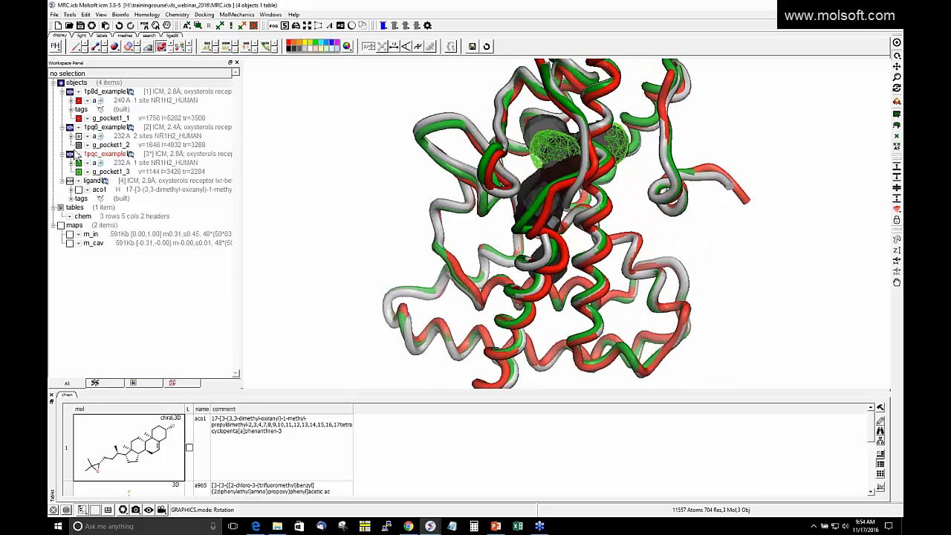
right_click(77, 147)
left_click(87, 160)
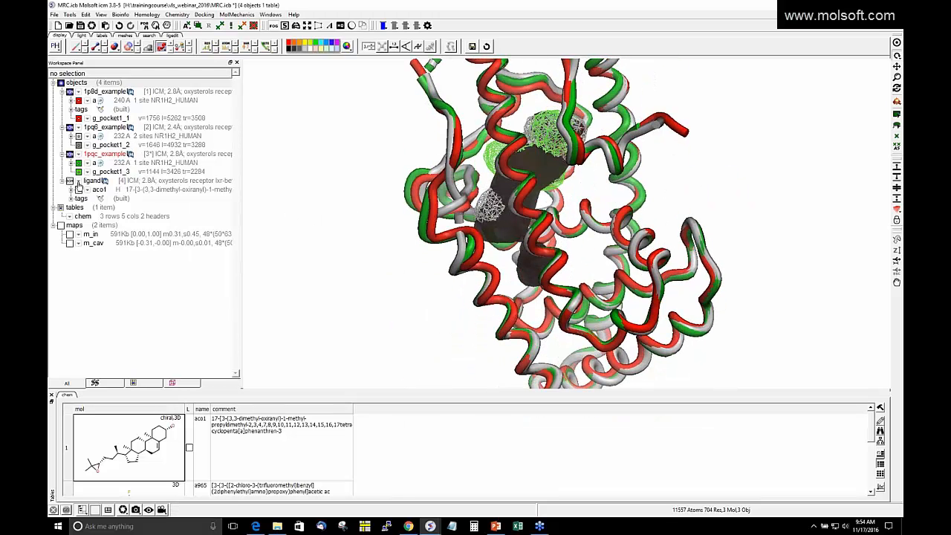
right_click(78, 181)
left_click(91, 195)
right_click(79, 120)
left_click(89, 135)
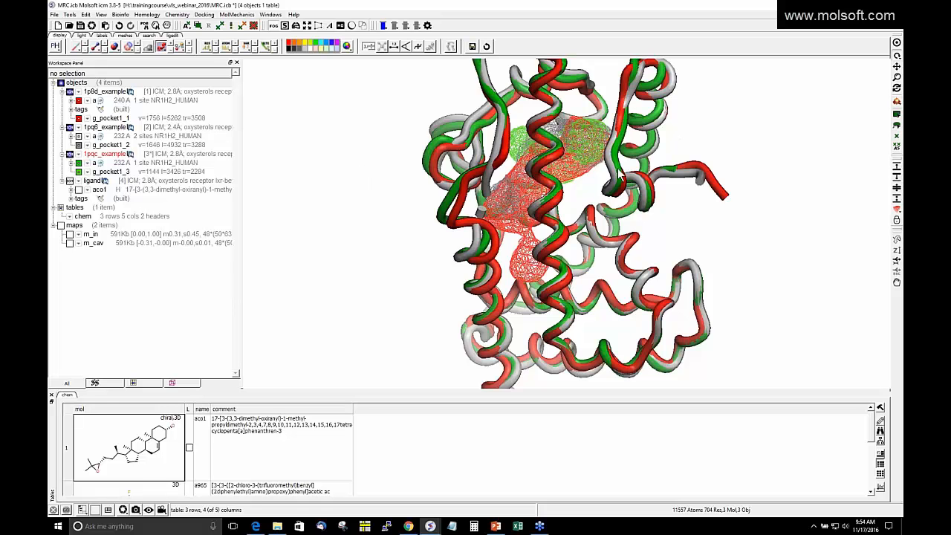
left_click_drag(265, 168, 265, 188)
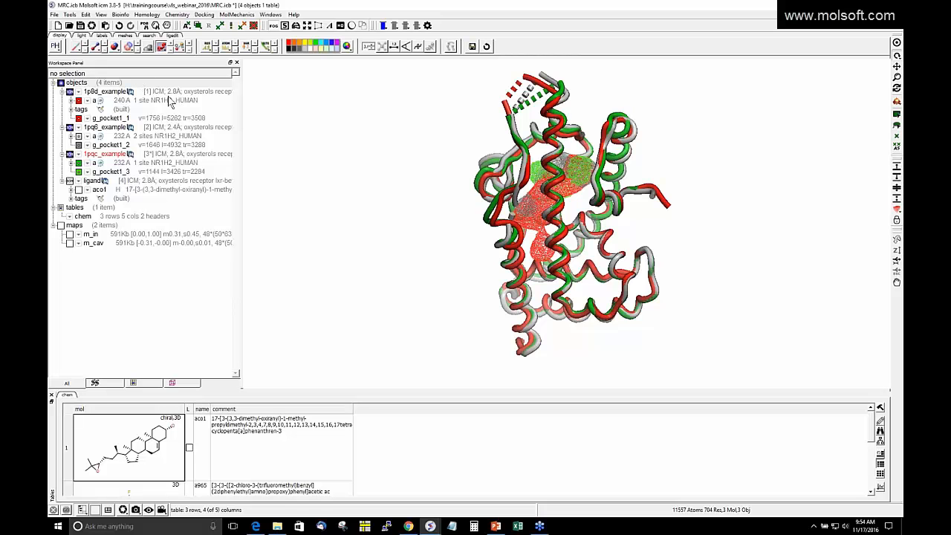
Step: Store 1p8d_example as the secondary selection and select 1pq6_example and 1pqc_example together as the primary selection
left_click(168, 94)
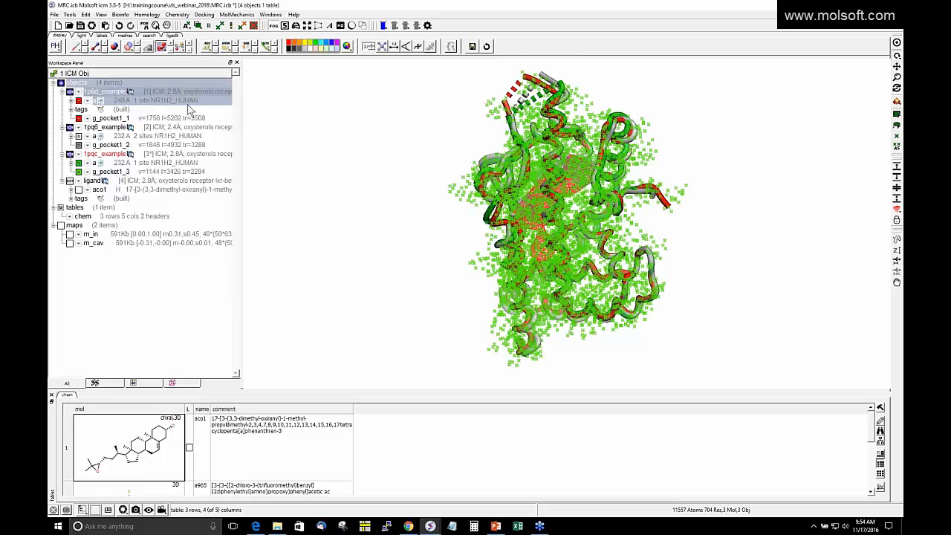
key("Escape")
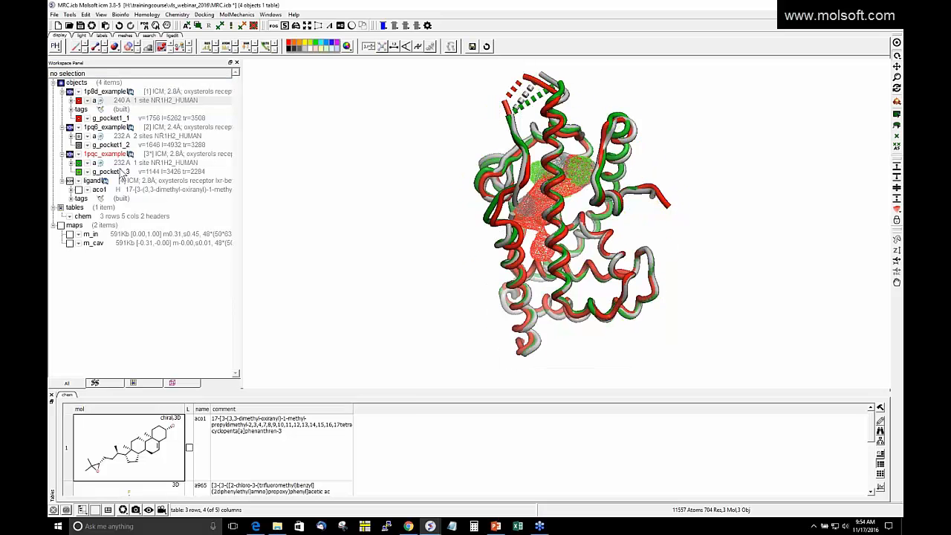
left_click(158, 103)
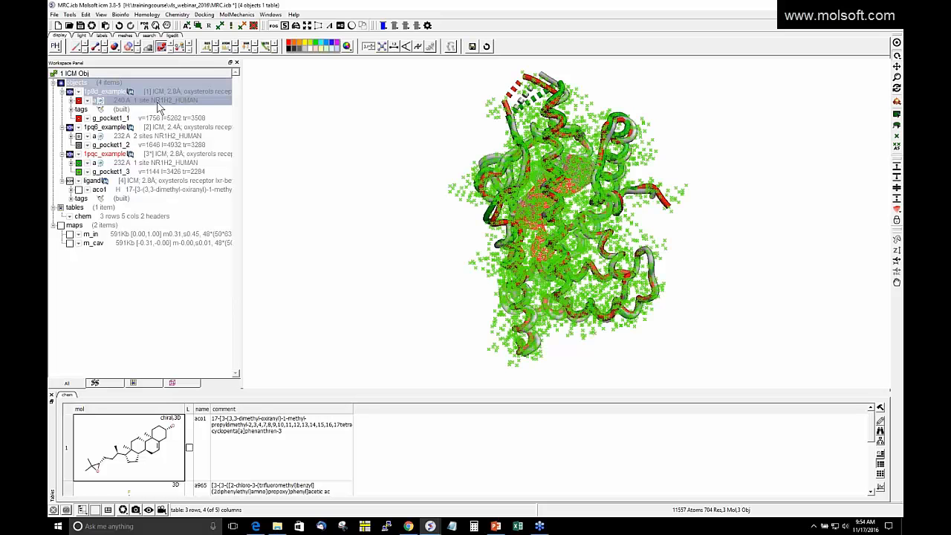
left_click(242, 26)
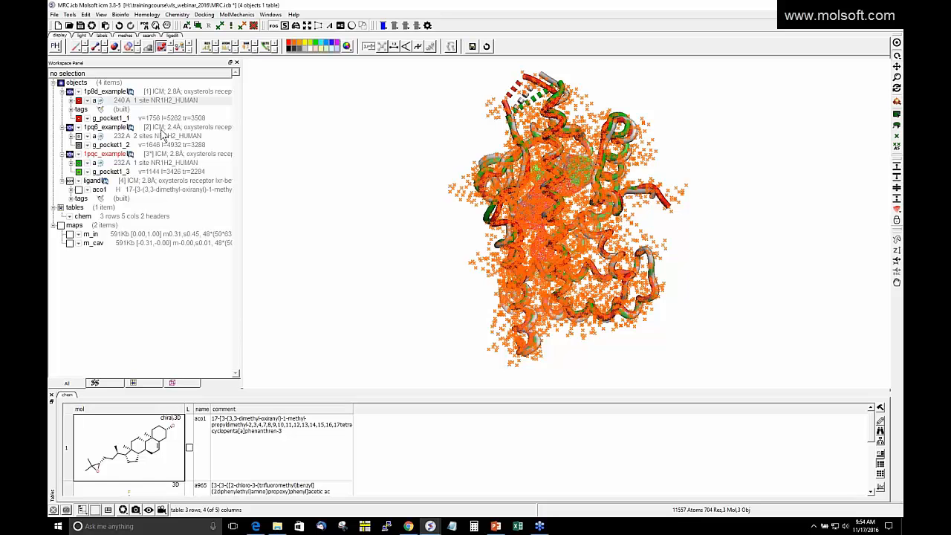
left_click(161, 130)
left_click(172, 155, "ctrl")
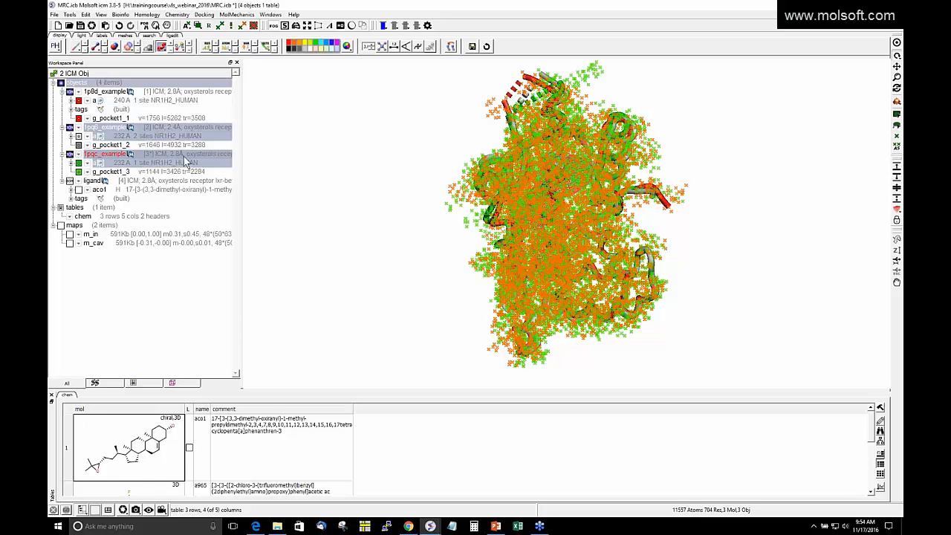
Step: Impose conformations with Selection2 as main object and the two-object Selection as source, without re-optimizing hydrogens
left_click(236, 15)
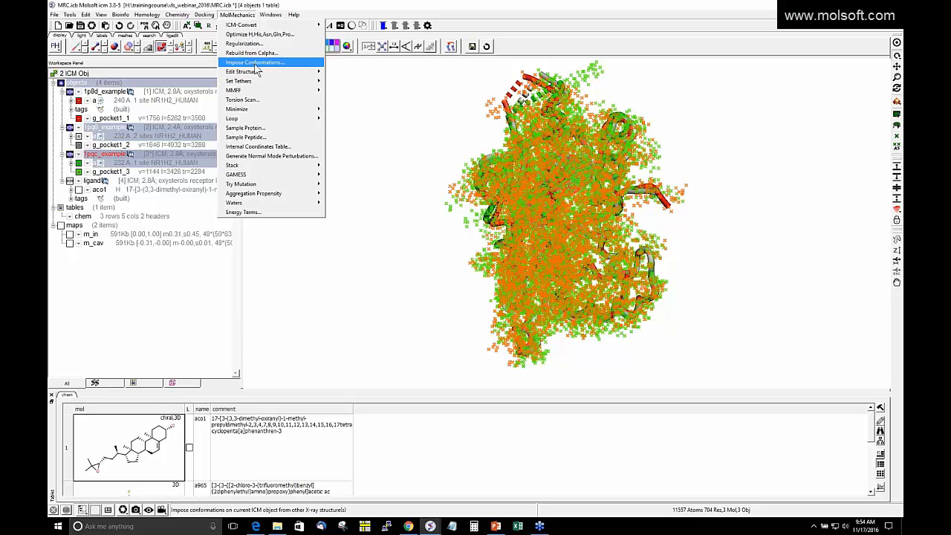
left_click(256, 63)
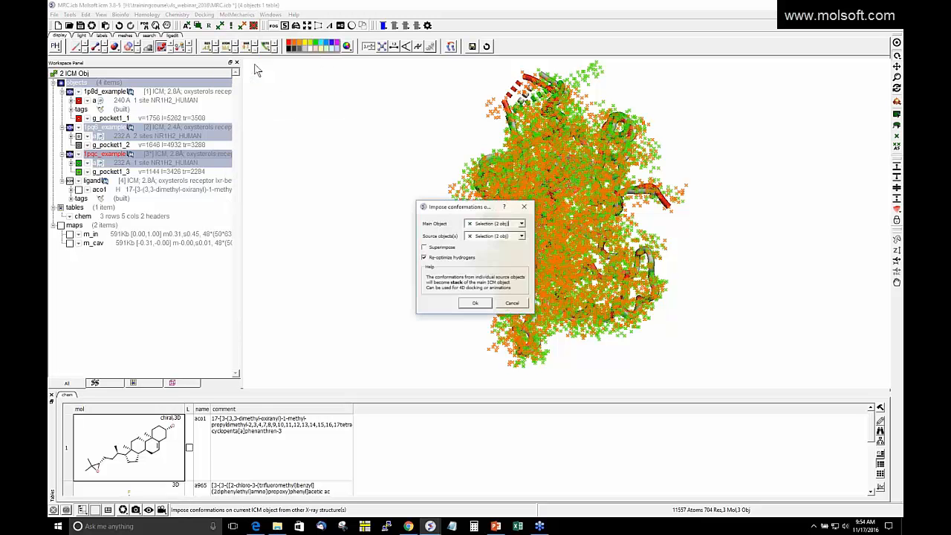
left_click(522, 224)
left_click(511, 238)
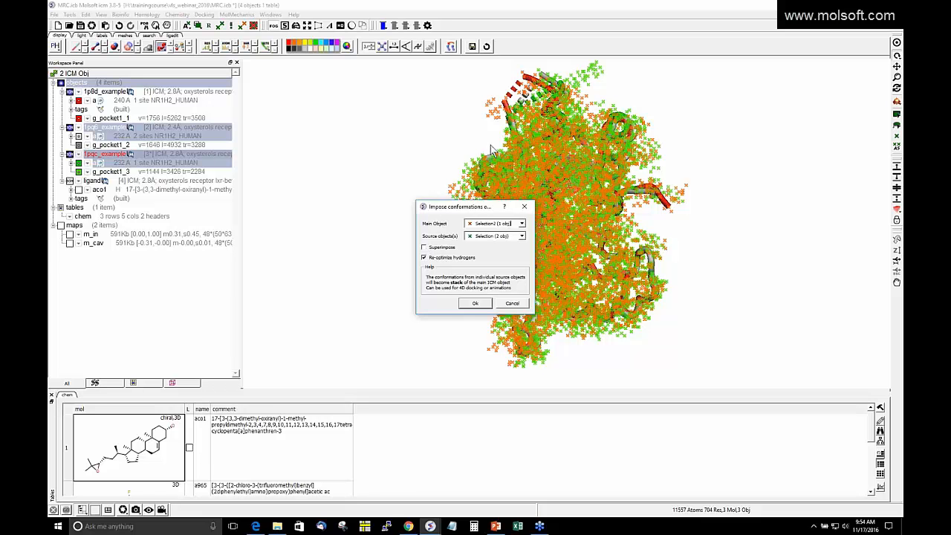
left_click(425, 257)
left_click(475, 304)
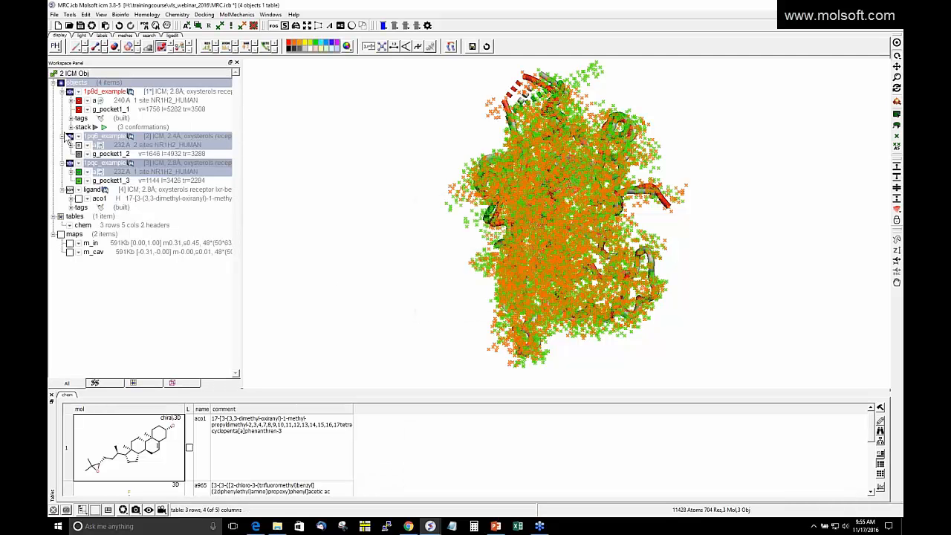
Step: Hide the 1pq6_example and 1pqc_example receptors, keep the ligand hidden, and clear the selections
left_click(70, 164)
left_click(69, 189)
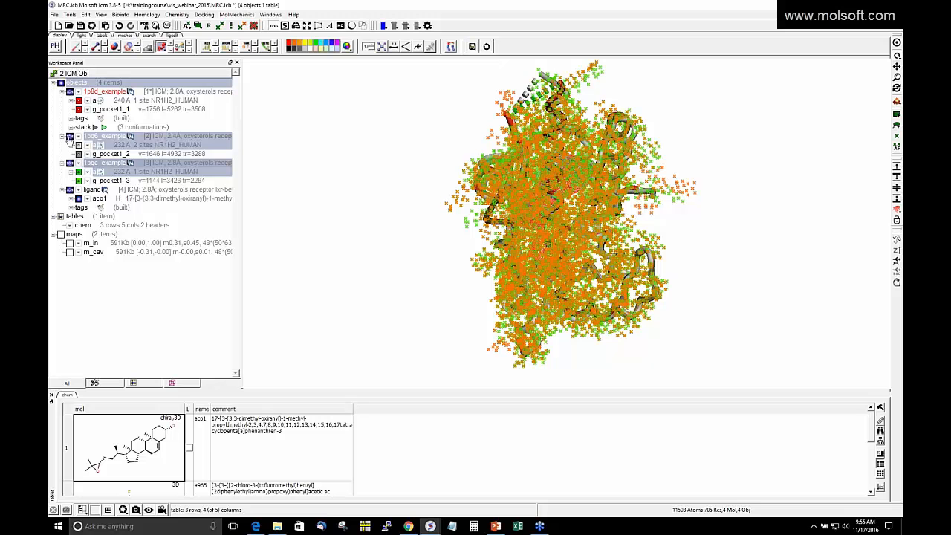
left_click(69, 191)
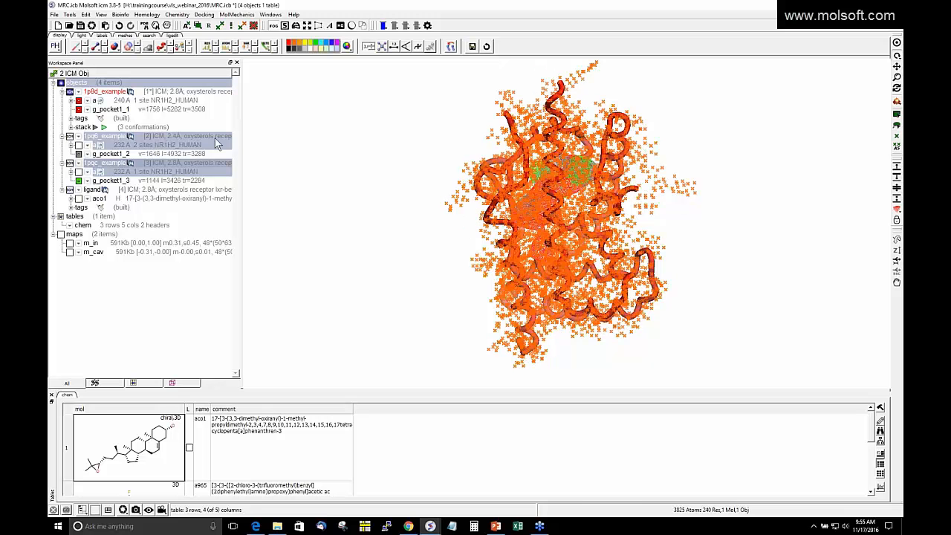
left_click(253, 25)
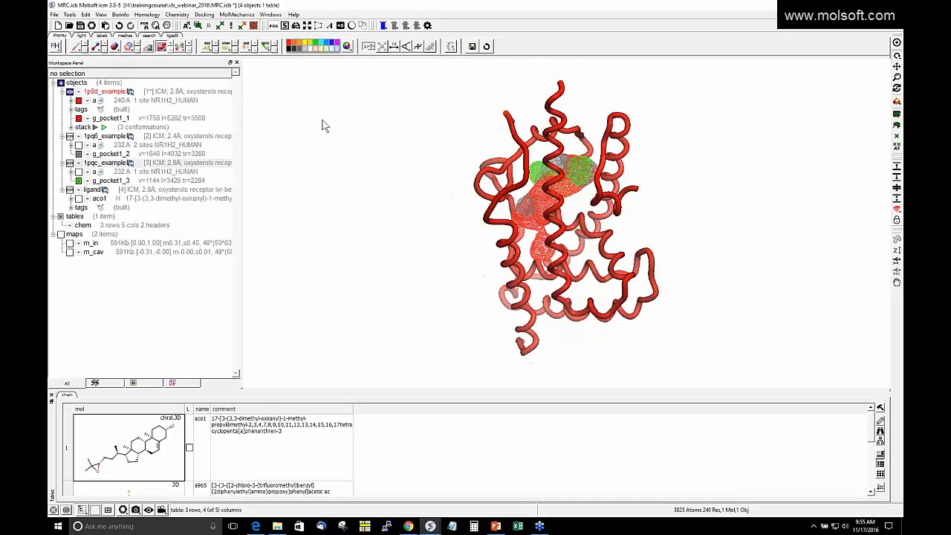
Step: Hide the pocket meshes g_pocket1_2, g_pocket1_3 and g_pocket1_1
left_click(79, 154)
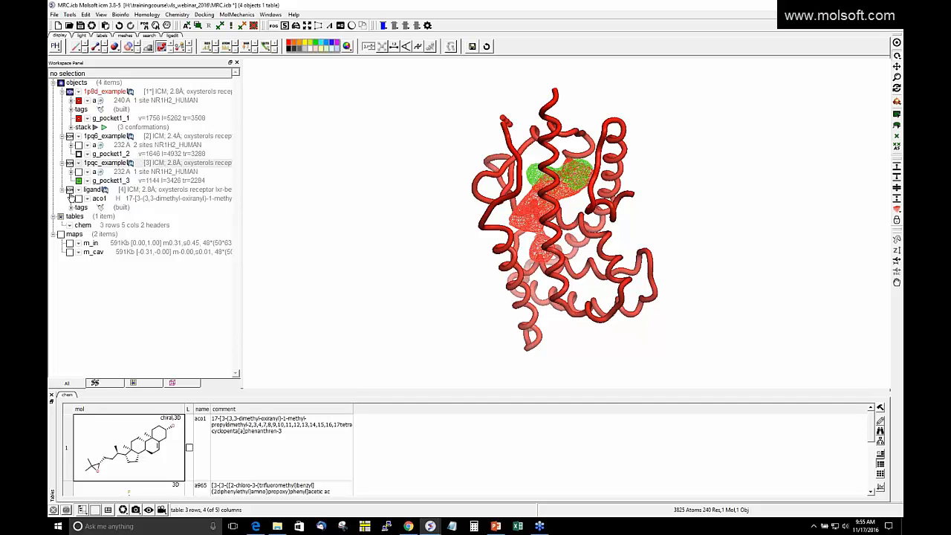
left_click(78, 180)
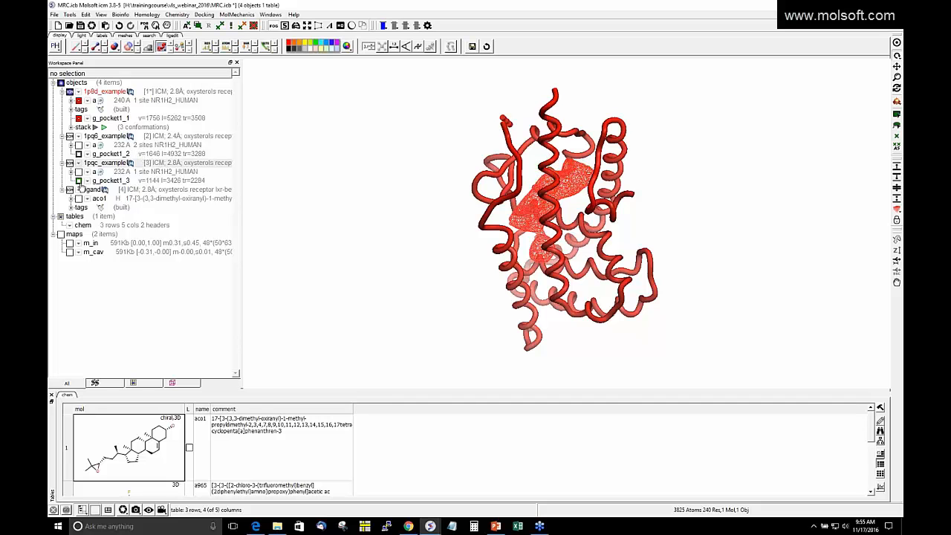
left_click(79, 118)
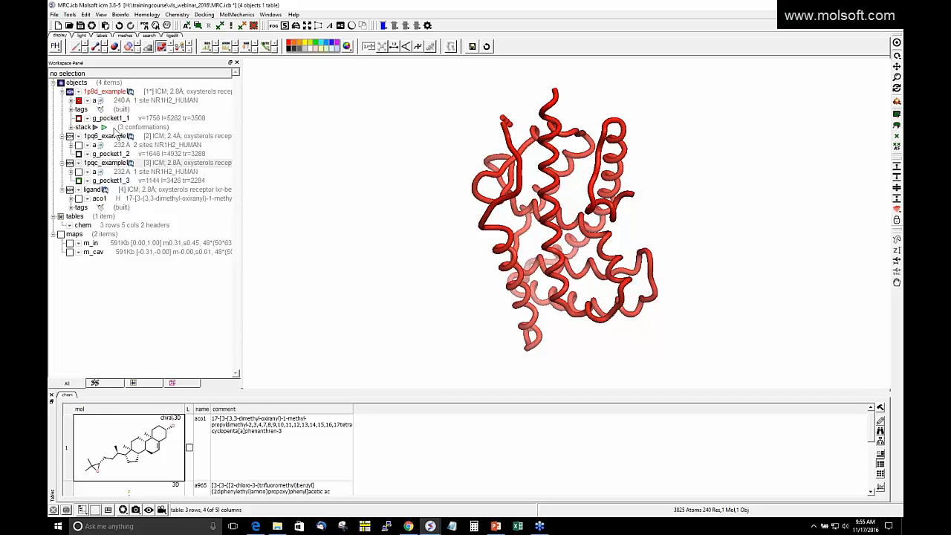
Step: Expand the conformational stack of 1p8d_example and step through its three conformations, ending on the first
left_click(70, 128)
left_click(88, 136)
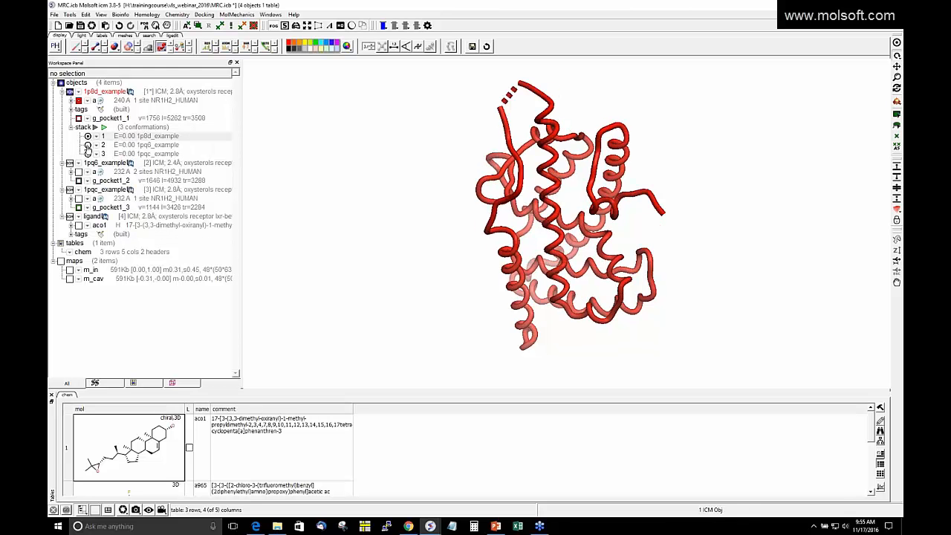
left_click(87, 145)
left_click(88, 153)
left_click(87, 145)
left_click(87, 136)
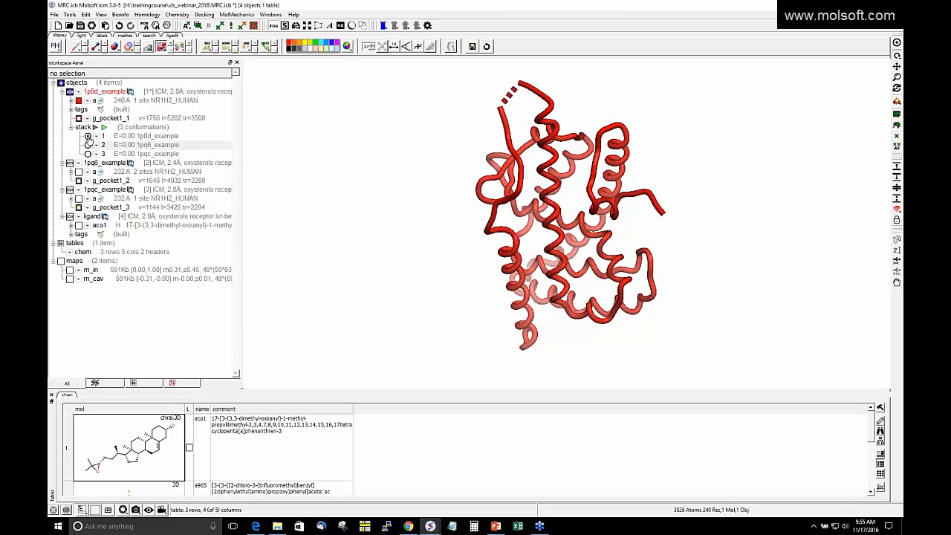
Step: Review the flexible receptor Setup 4D grid options for the docking project and close them without running the setup
left_click(206, 14)
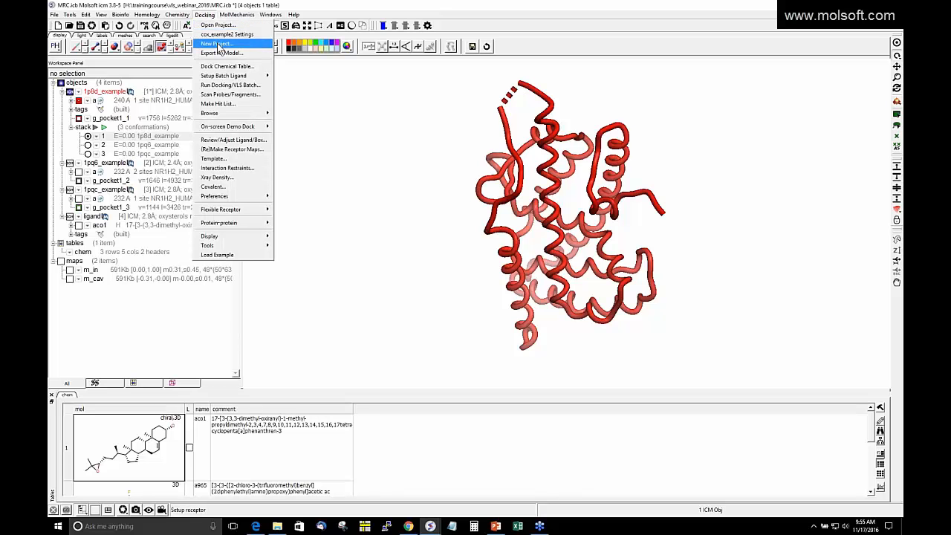
mouse_move(235, 212)
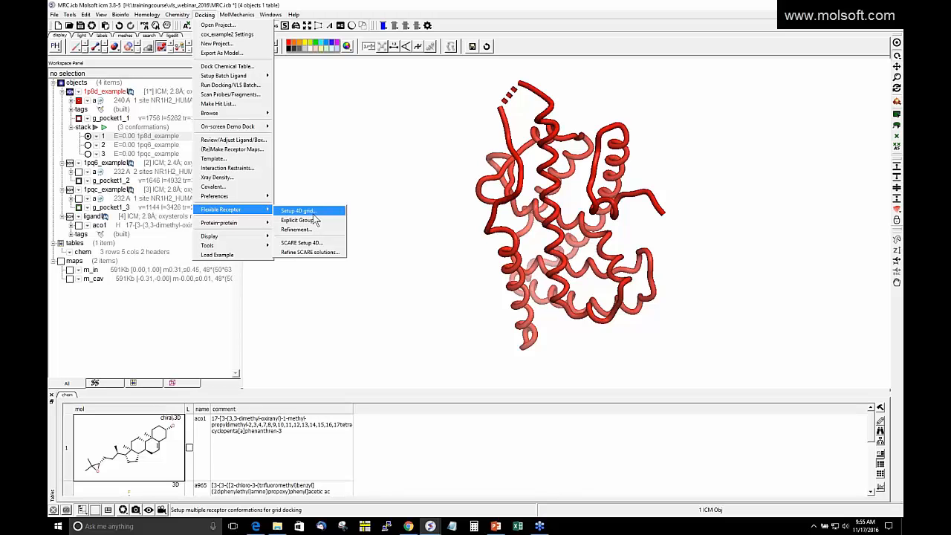
left_click(313, 213)
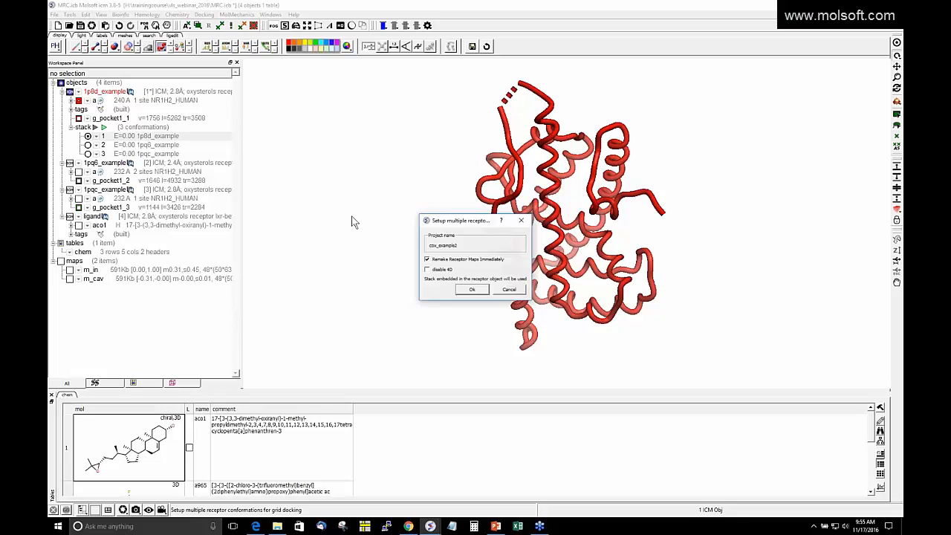
left_click(509, 290)
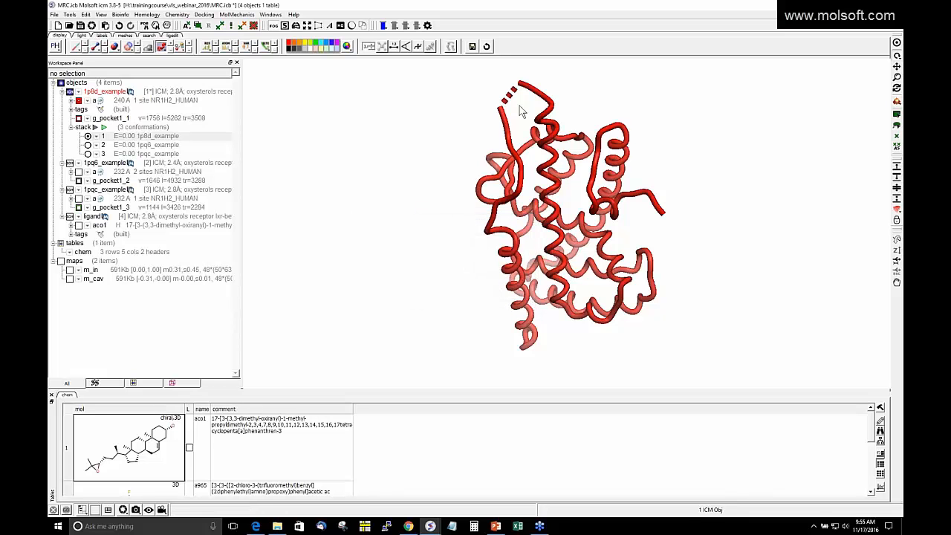
Step: Compare stack conformations 2 and 3 of 1p8d_example again and return to conformation 1
left_click(88, 145)
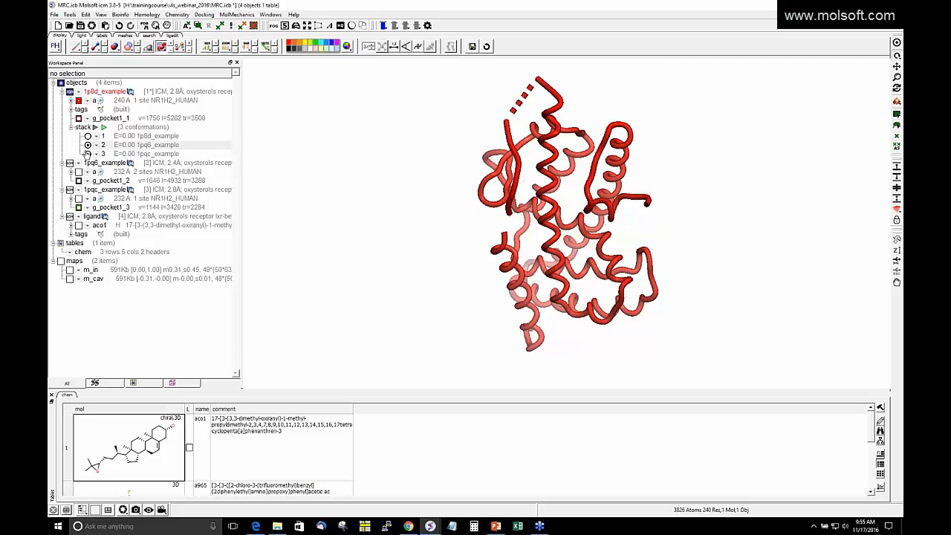
left_click(87, 153)
left_click(88, 144)
left_click(88, 136)
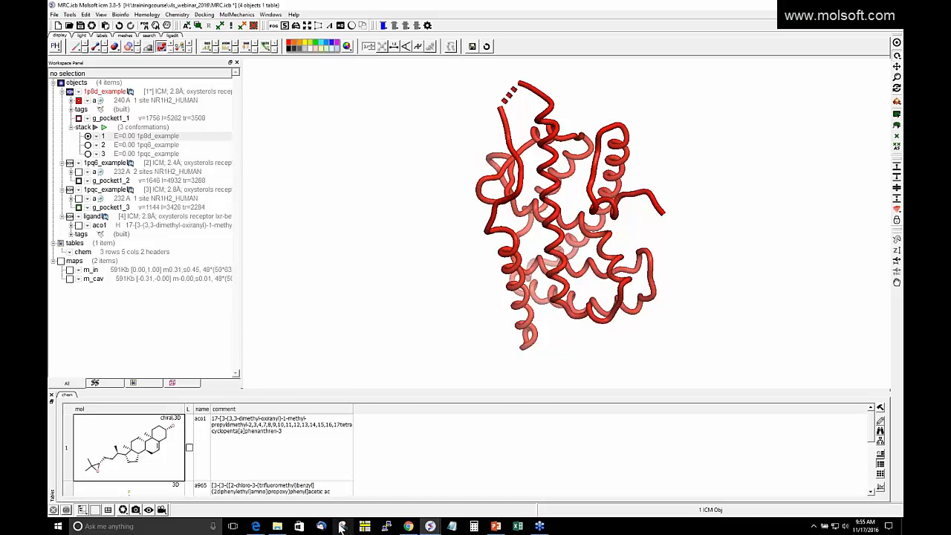
Step: Switch to PowerPoint and go to the Hybrid Maps/Explicit slide
left_click(496, 526)
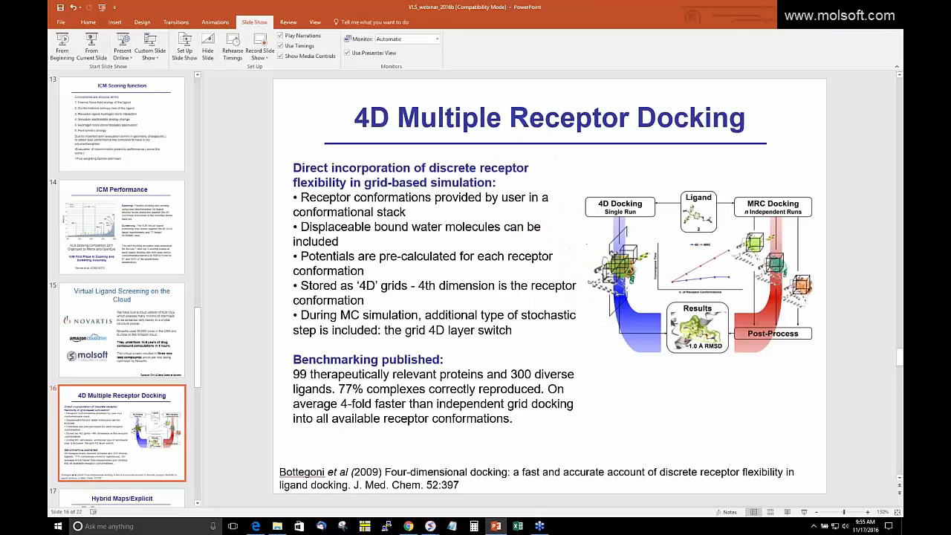
scroll(146, 438, "down", 3)
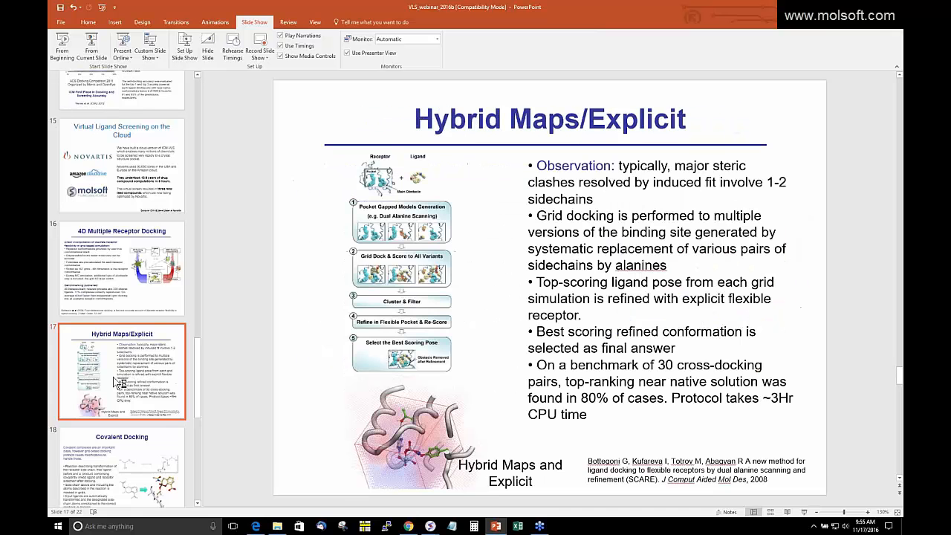
Step: Start the slide show from the Hybrid Maps/Explicit slide
left_click(92, 49)
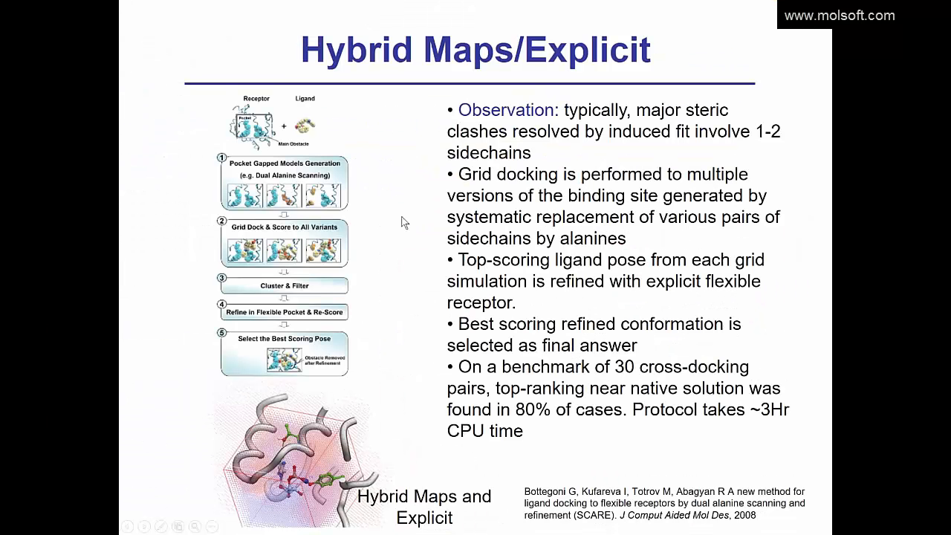
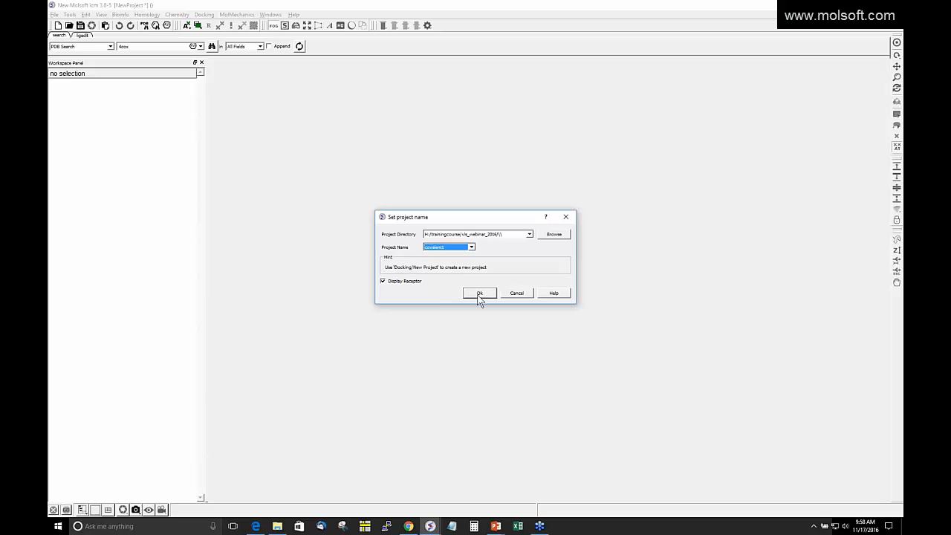
Step: Open the covalent1 docking project from the vls_webinar_2016 directory with its receptor displayed
left_click(471, 248)
left_click(468, 255)
left_click(481, 293)
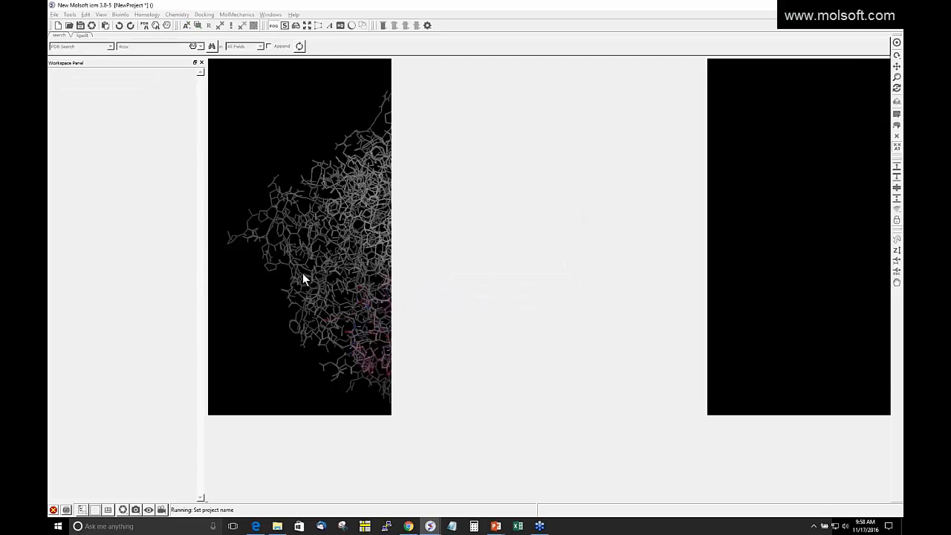
Step: Switch to the PowerPoint slide show and present the Covalent Docking Example slide
key("alt+Tab")
left_click(347, 304)
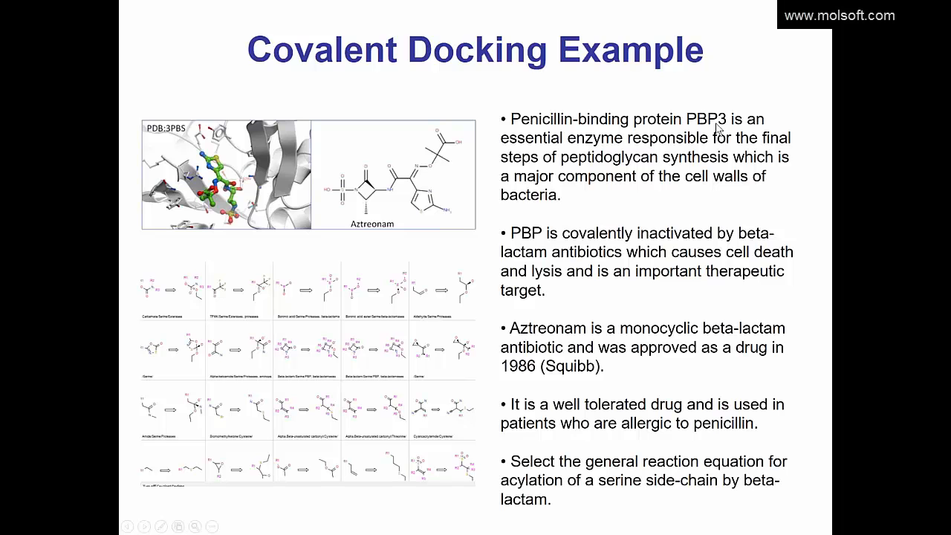
Step: Return to ICM and examine the highlighted binding pocket residues of the covalent1_rec receptor up close from several angles
key("alt+Tab")
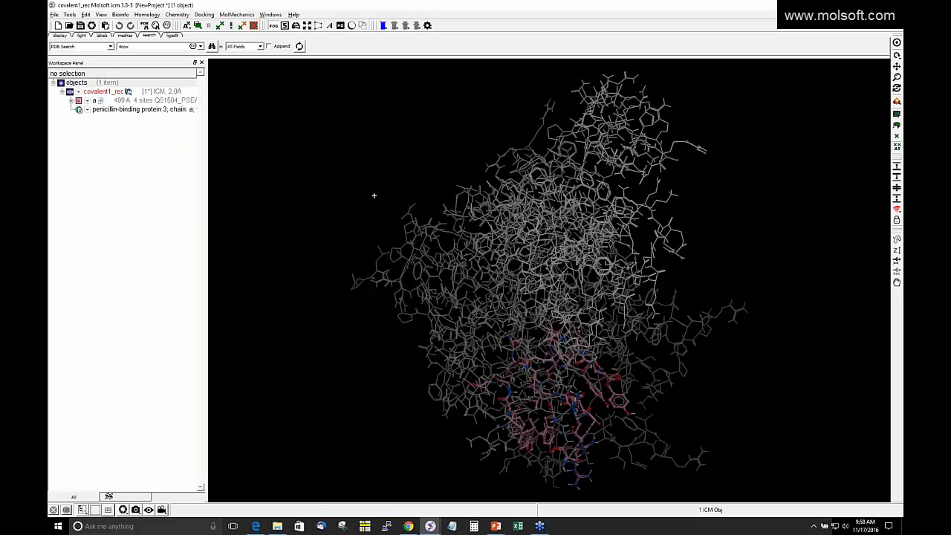
left_click_drag(461, 81, 595, 119)
left_click(896, 55)
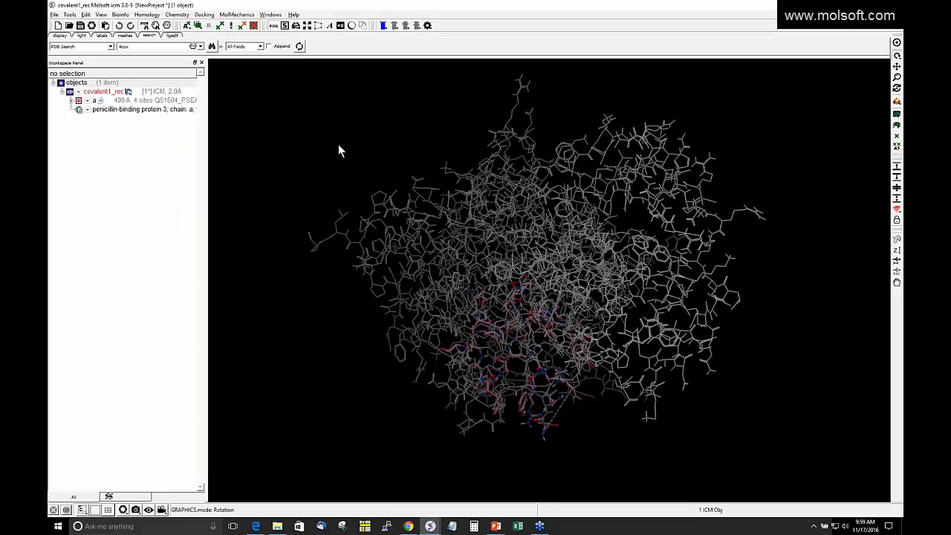
left_click_drag(338, 146, 658, 239)
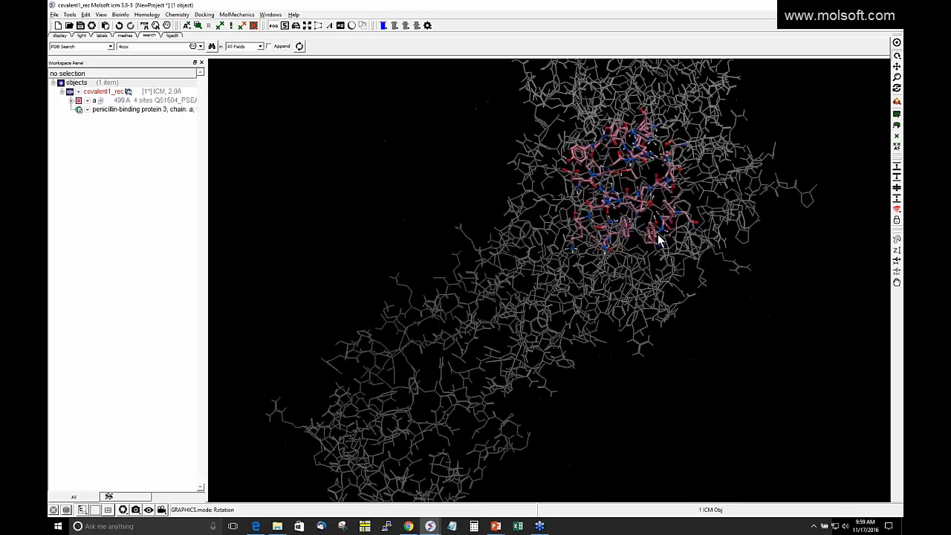
left_click_drag(228, 232, 240, 198)
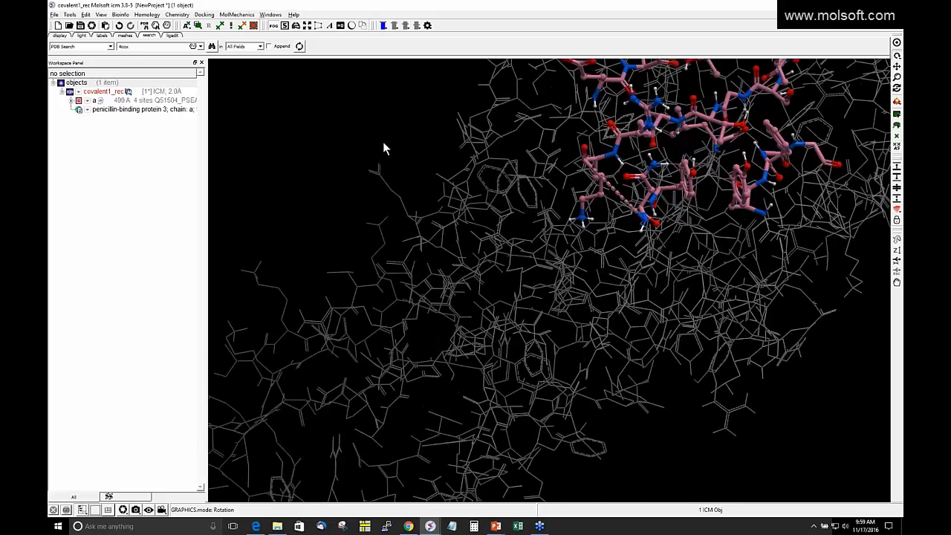
middle_click_drag(383, 143, 352, 252)
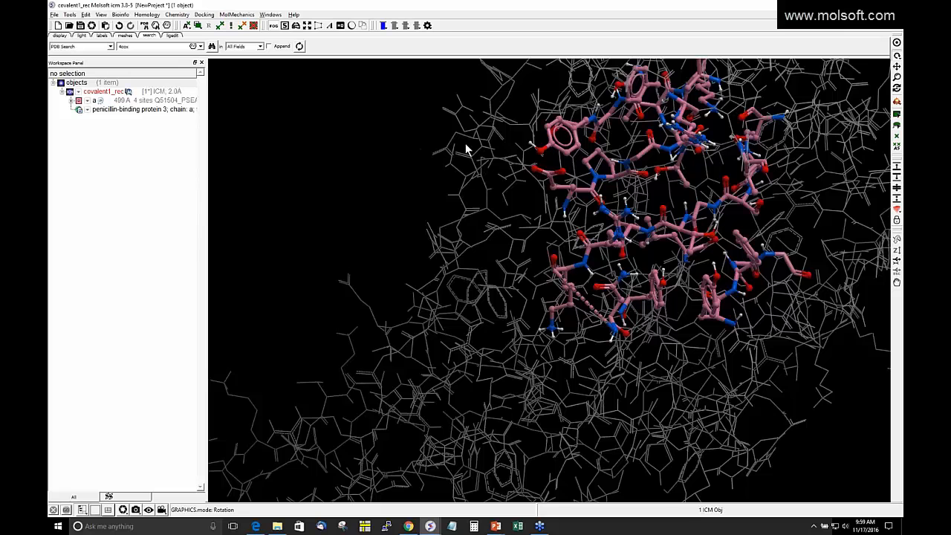
left_click_drag(483, 153, 449, 143)
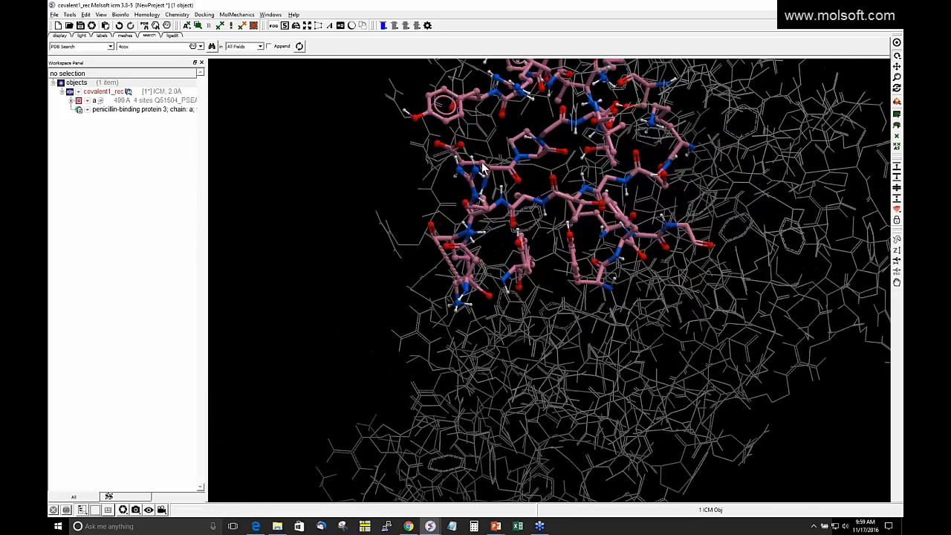
left_click_drag(386, 185, 399, 189)
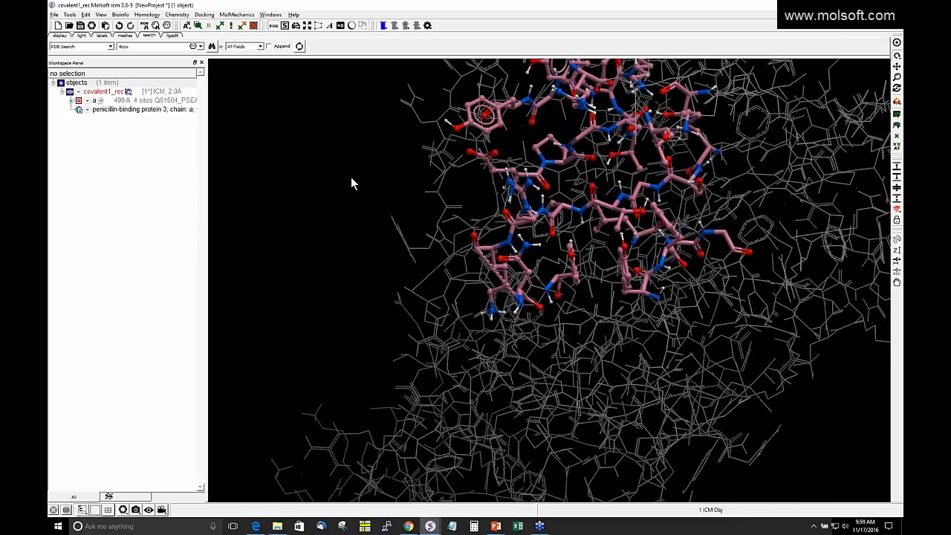
Step: Select serine 294 in the covalent1_rec chain sequence and open the covalent ligand modification settings for it
left_click(72, 101)
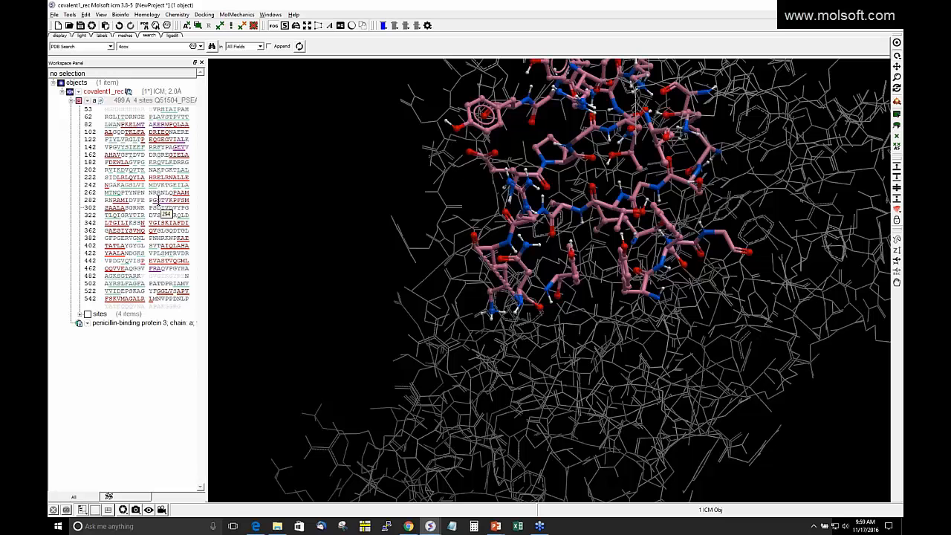
left_click(155, 201)
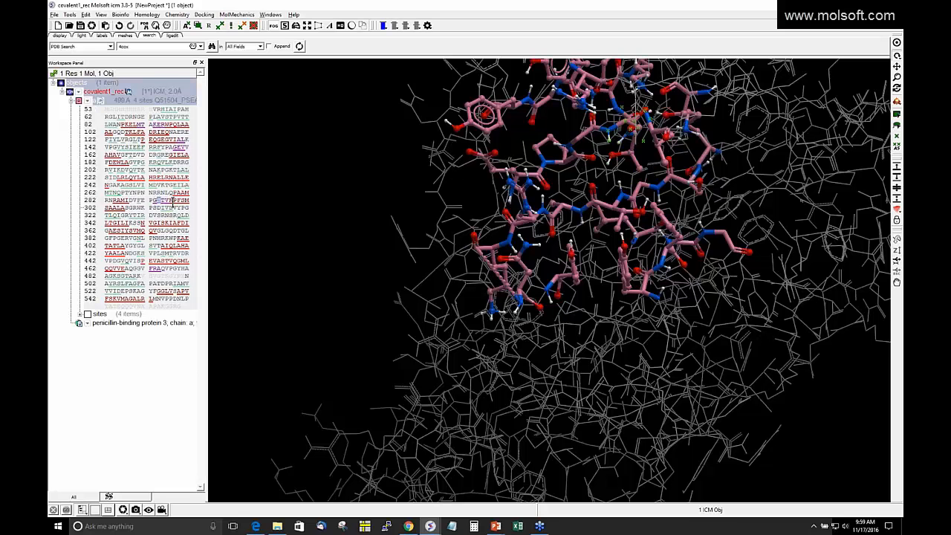
left_click(204, 14)
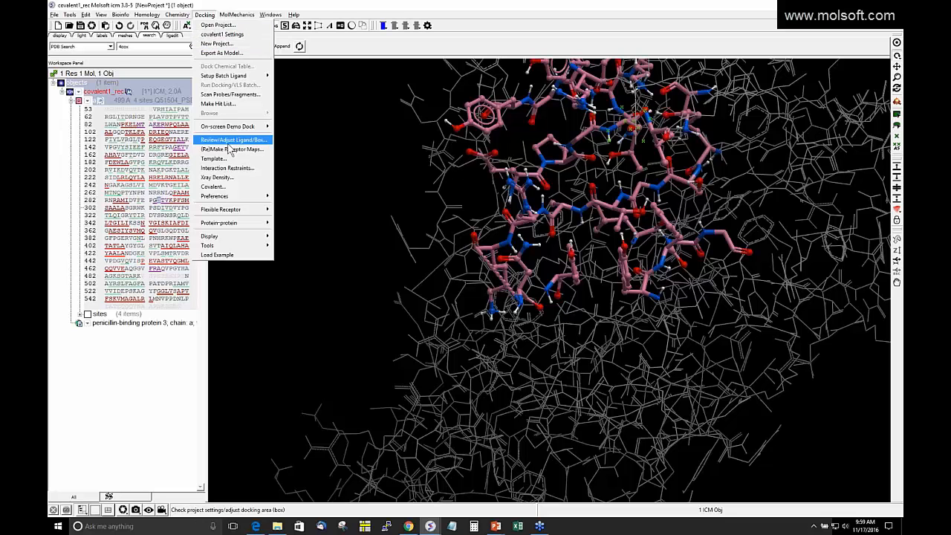
left_click(214, 187)
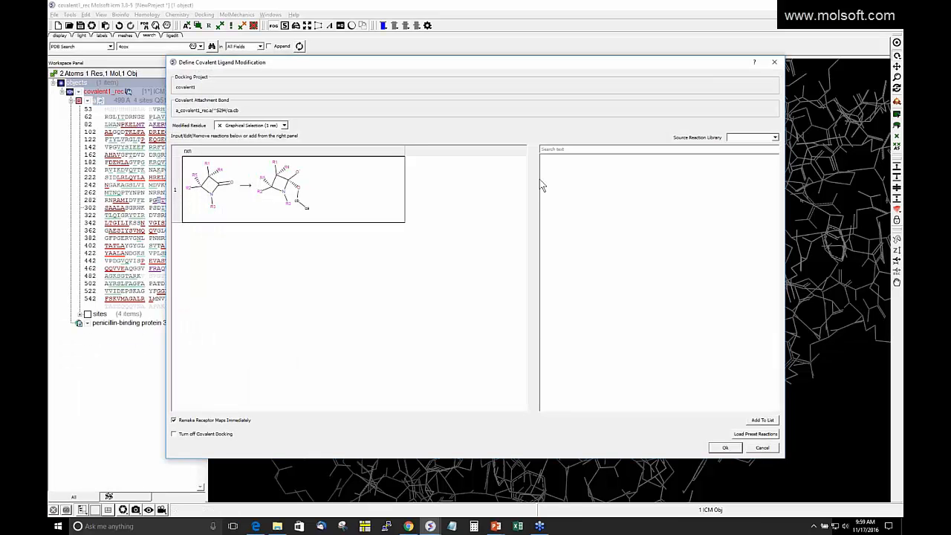
left_click(192, 197)
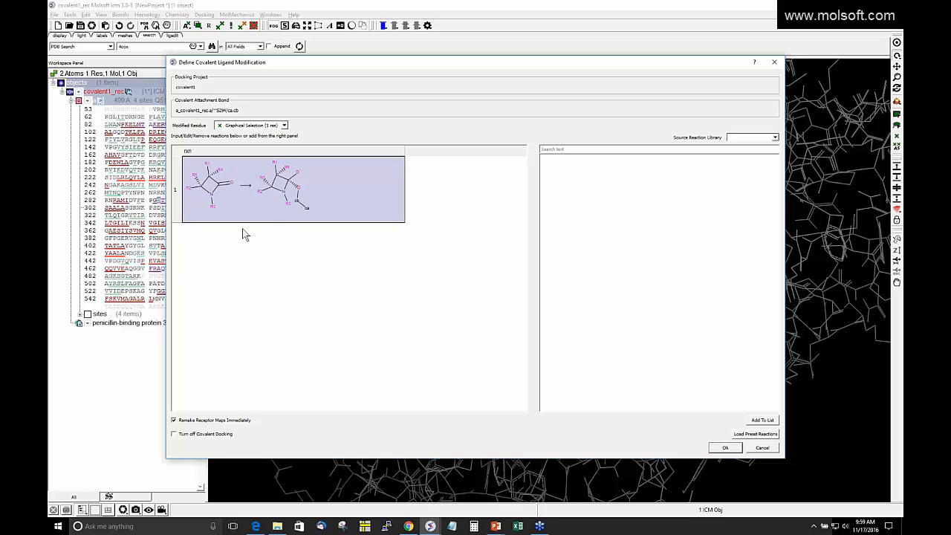
left_click(270, 251)
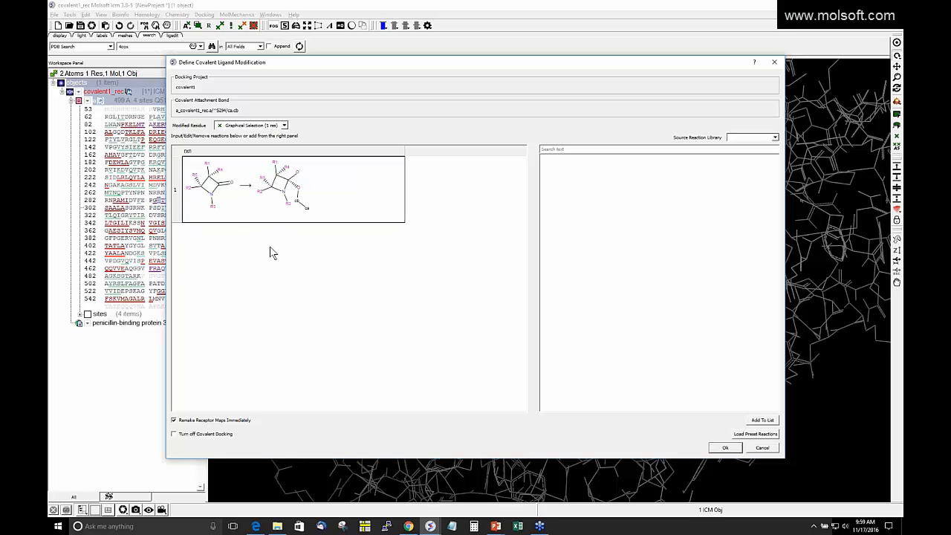
Step: Load the preset reactions, select Beta-lactam/Serine/PBP, beta-lactamases, and apply the covalent setup with receptor maps remade immediately
left_click(757, 438)
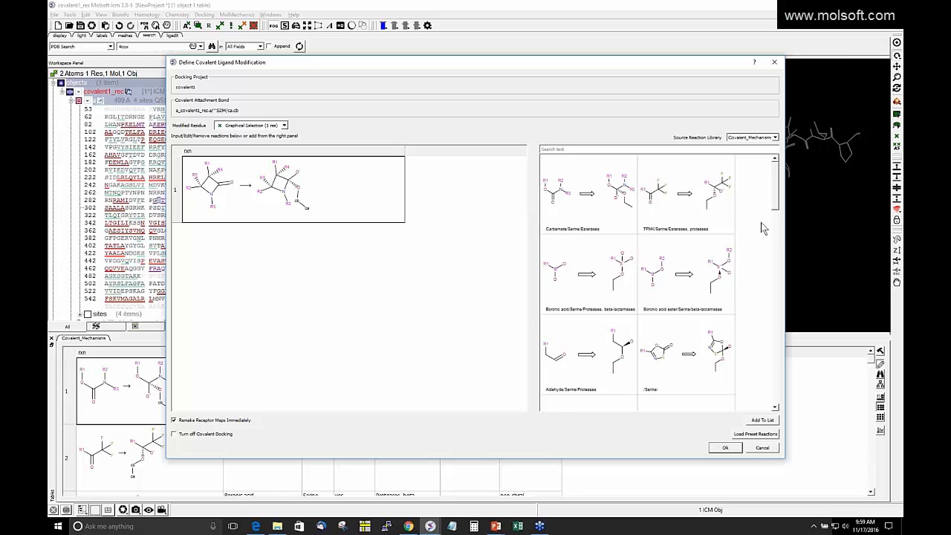
left_click_drag(776, 199, 773, 229)
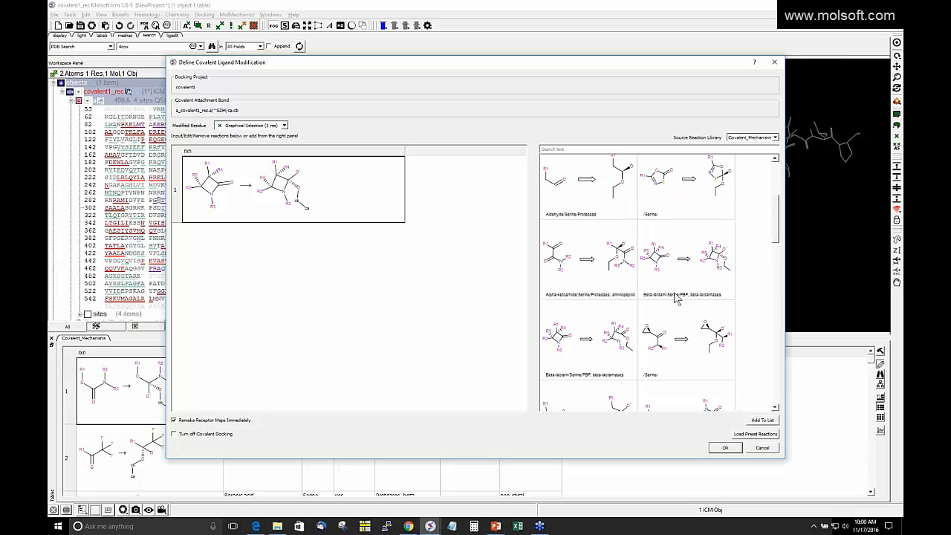
left_click(679, 294)
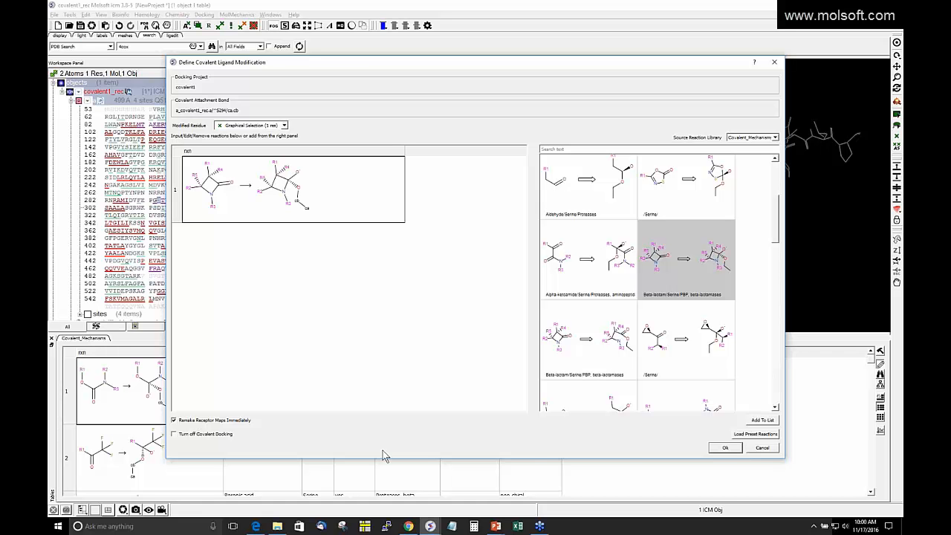
left_click(725, 449)
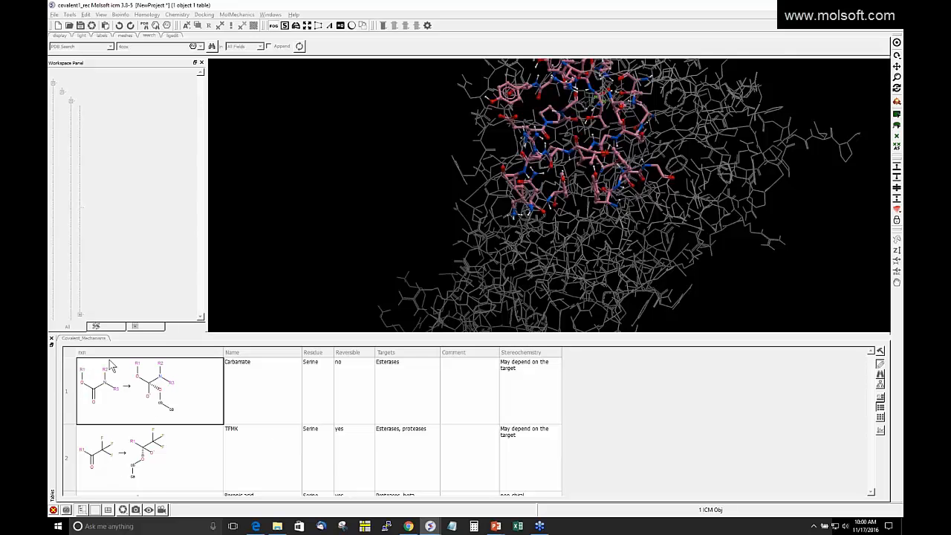
Step: Switch to the MRC.icb session, open the recent file Covalent_Mechanisms.icb, and enlarge its table and rxn column
mouse_move(430, 524)
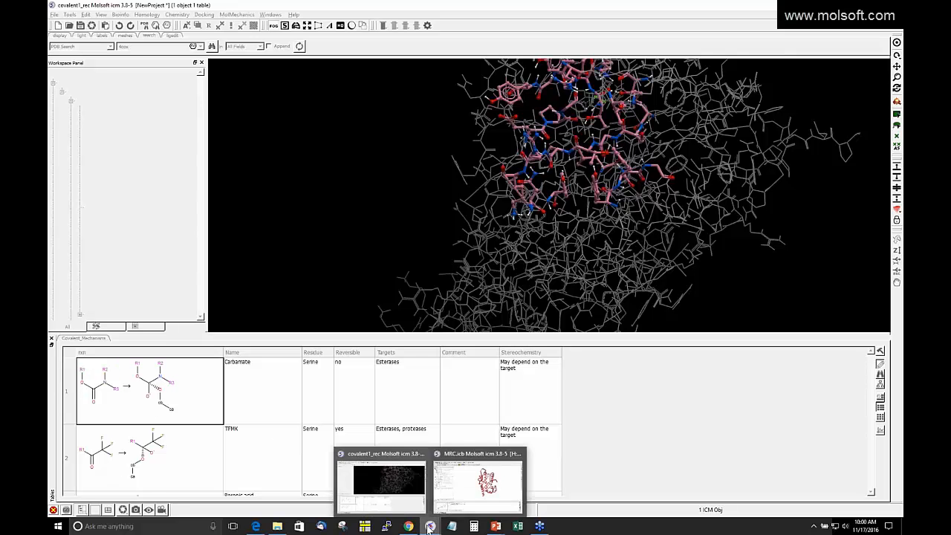
left_click(477, 487)
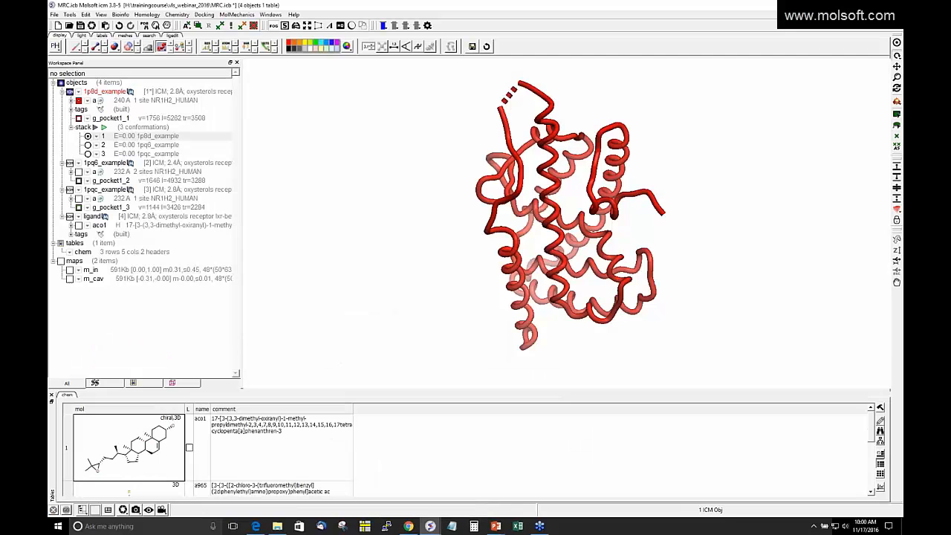
left_click(55, 15)
mouse_move(102, 216)
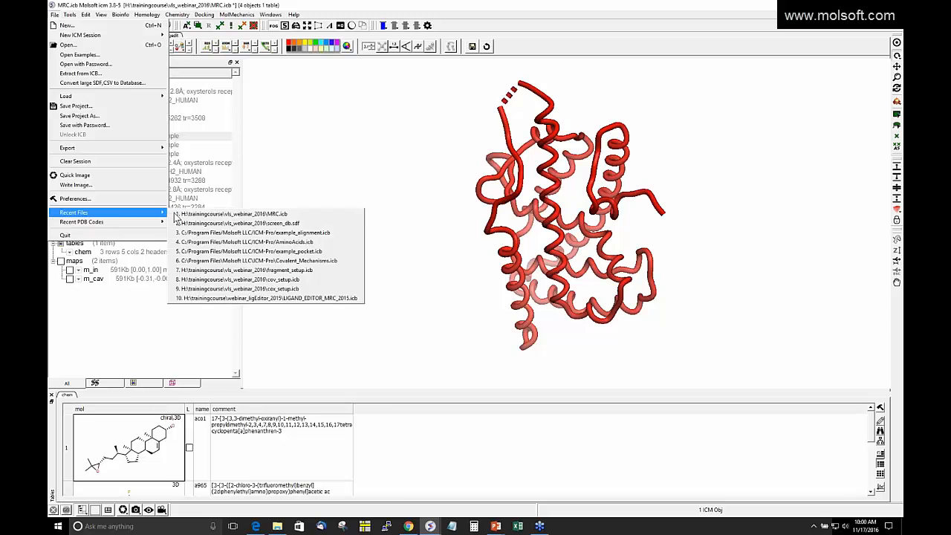
left_click(223, 261)
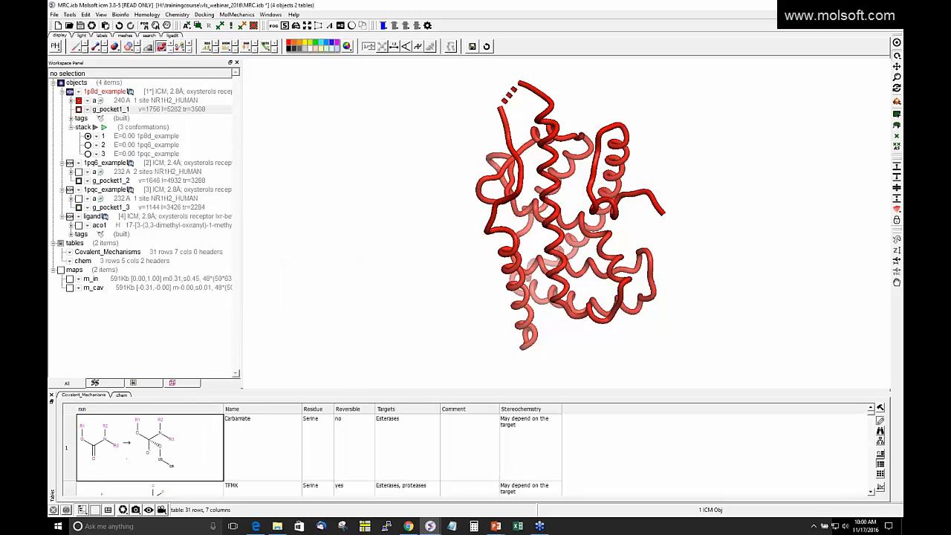
left_click_drag(346, 399, 356, 159)
left_click_drag(223, 180, 281, 179)
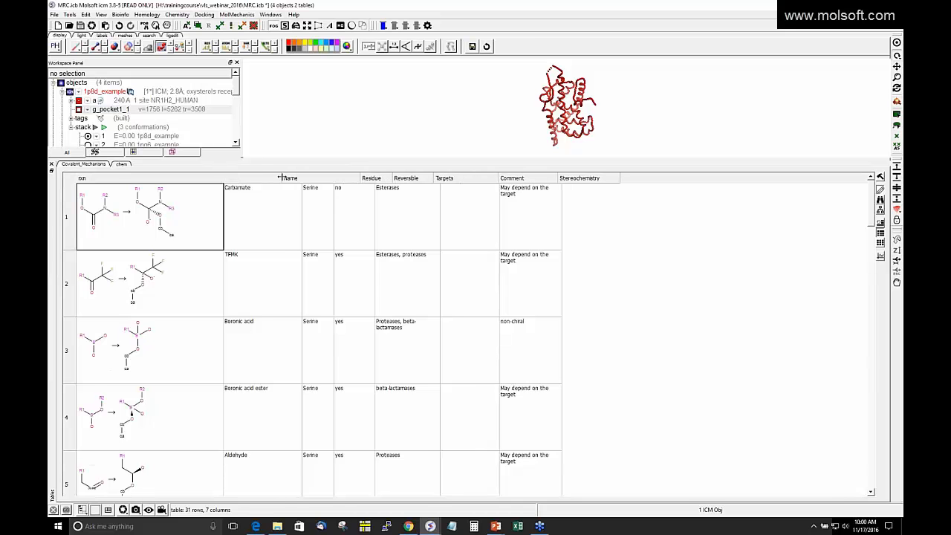
Step: Sort the Covalent_Mechanisms table by Residue and look through the reactions for each residue type
left_click(375, 179)
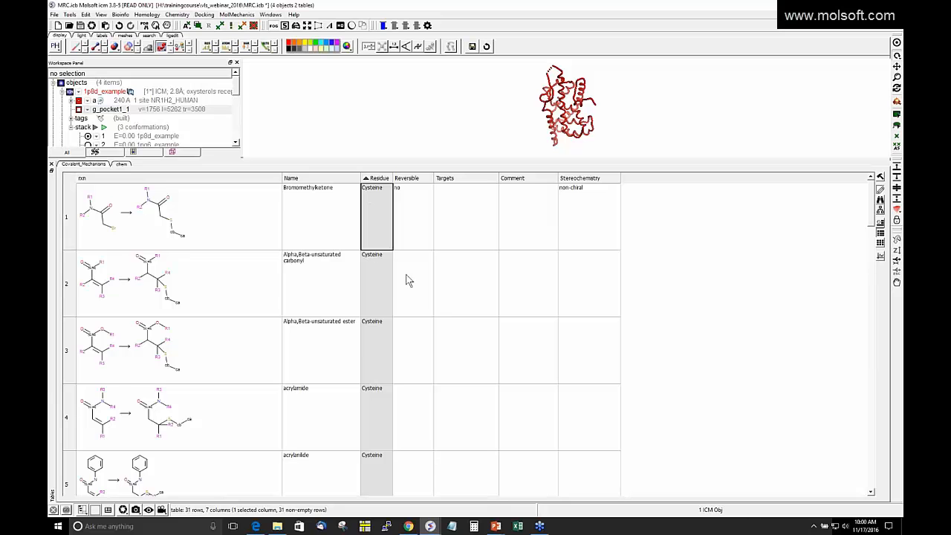
scroll(403, 293, "down", 5)
scroll(385, 318, "down", 4)
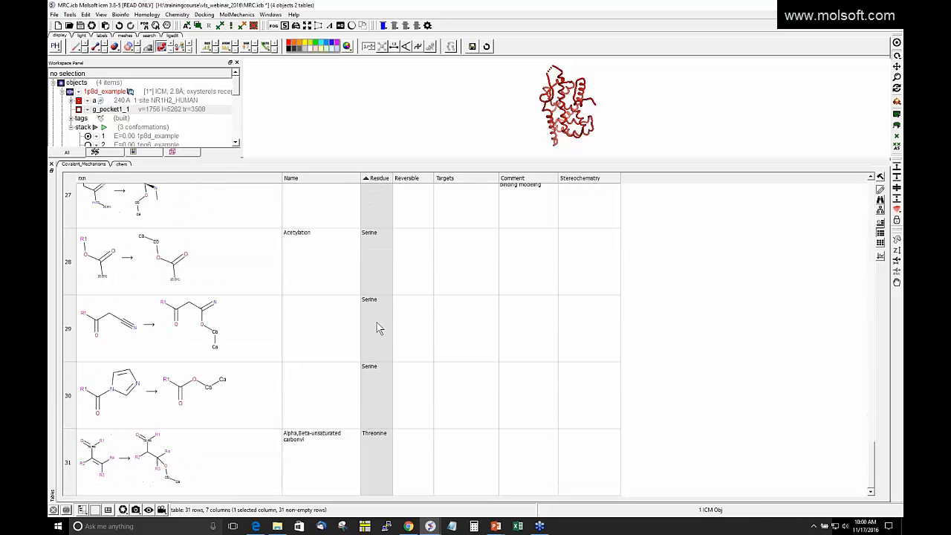
scroll(378, 322, "up", 2)
scroll(369, 413, "down", 2)
scroll(349, 409, "up", 2)
scroll(324, 403, "up", 7)
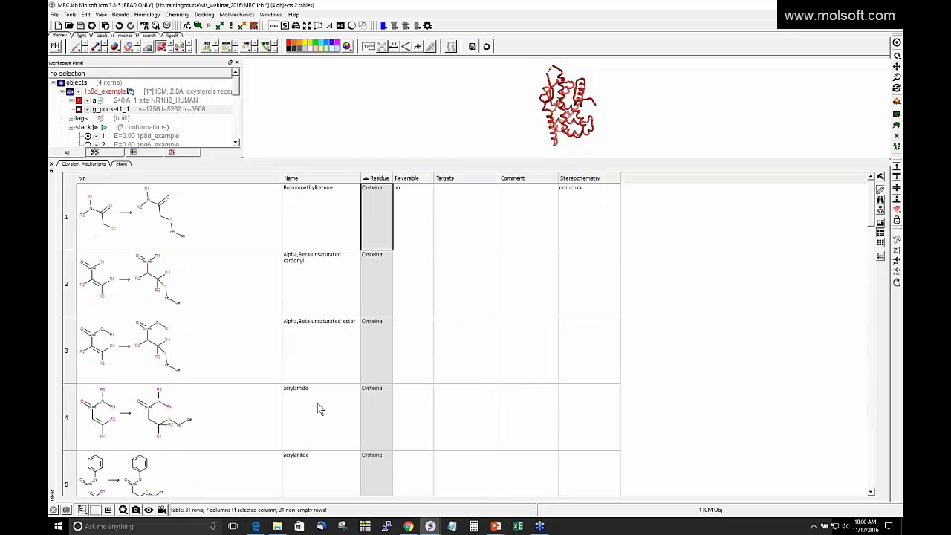
Step: Increase the height of the Bromomethylketone row so its reaction drawing is shown larger
left_click(374, 191)
left_click(68, 215)
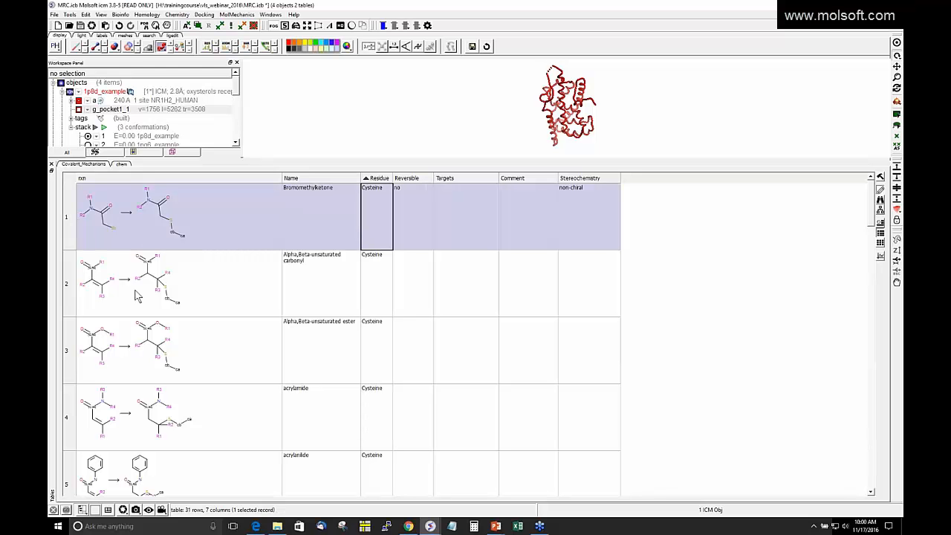
left_click(198, 245)
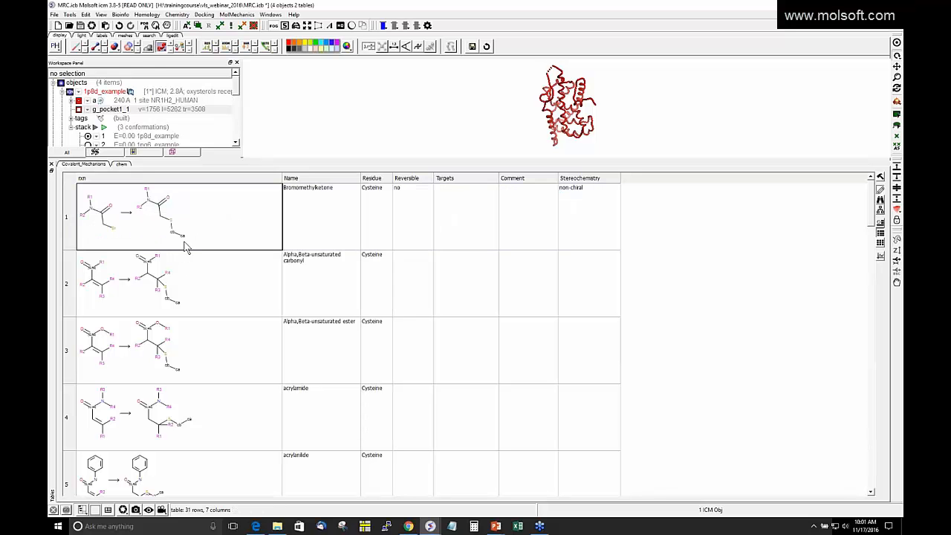
left_click_drag(70, 251, 71, 307)
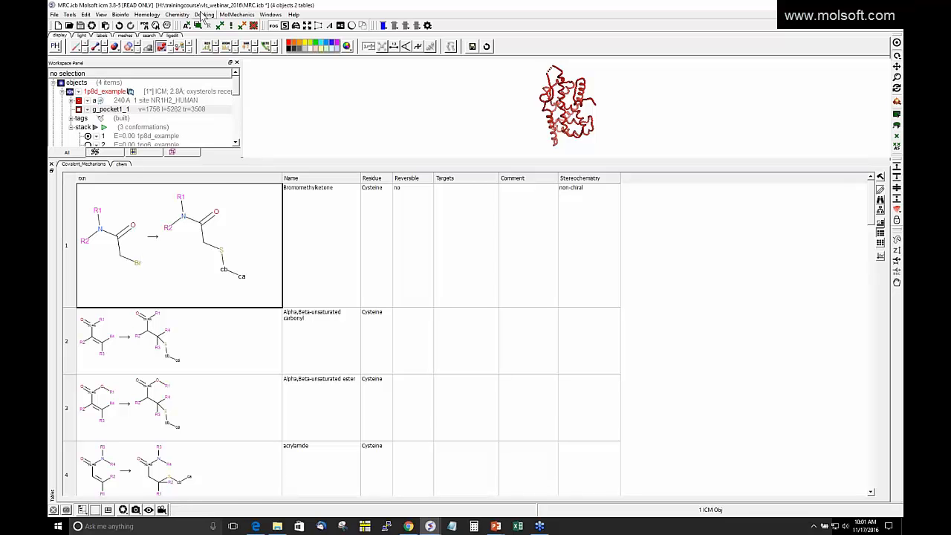
Step: Review the Covalent_Mechanisms reactions as source library in the covalent ligand modification settings, and close them without applying
left_click(205, 15)
left_click(249, 187)
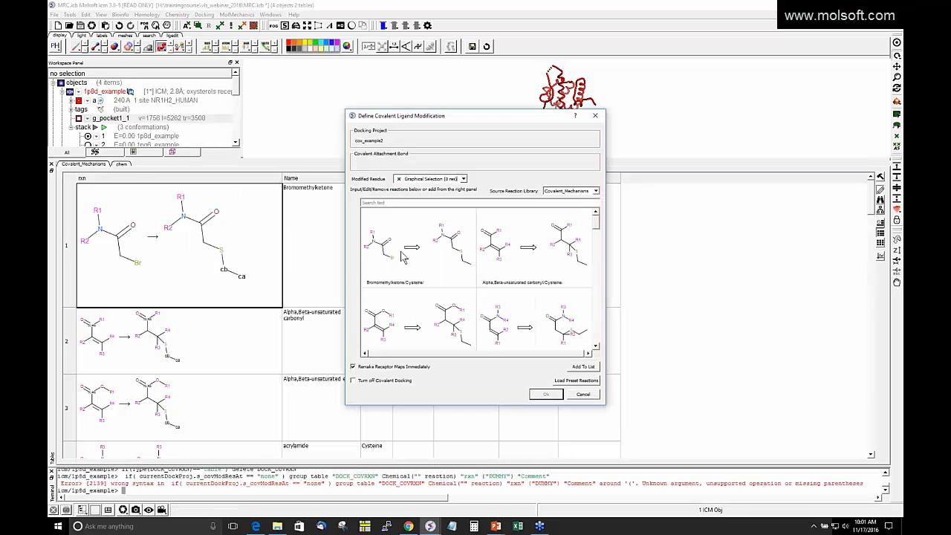
left_click(584, 395)
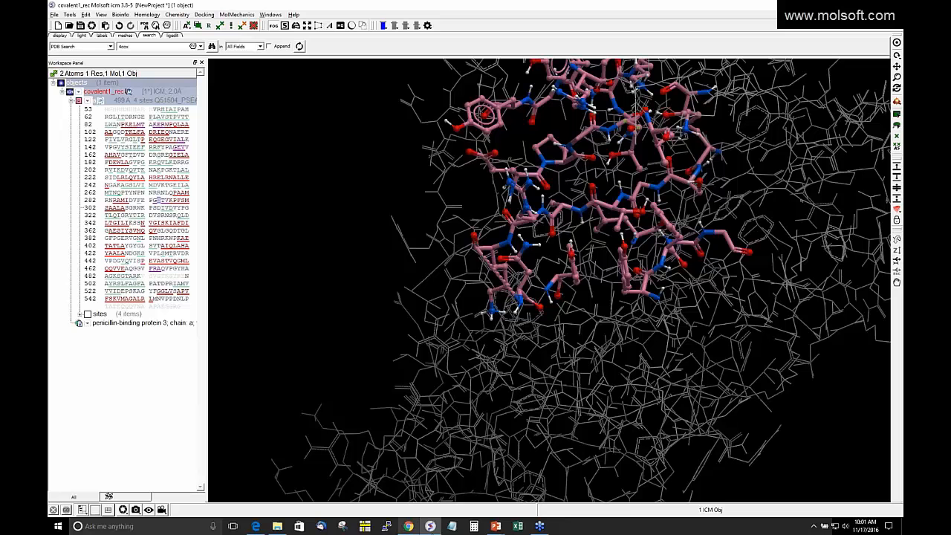
Step: Switch to PowerPoint and start the slide show from the Fragment Screening slide
left_click(496, 526)
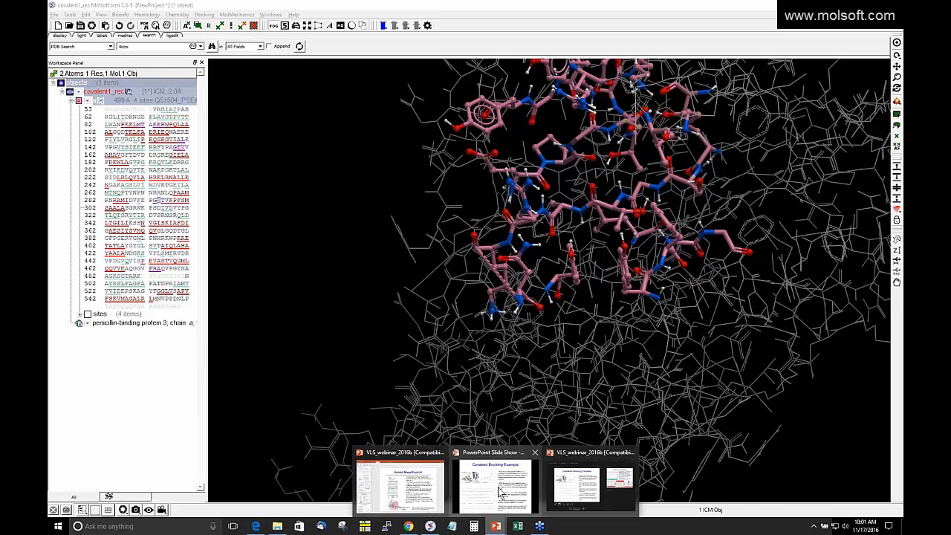
left_click(498, 491)
scroll(115, 405, "down", 2)
scroll(115, 405, "down", 3)
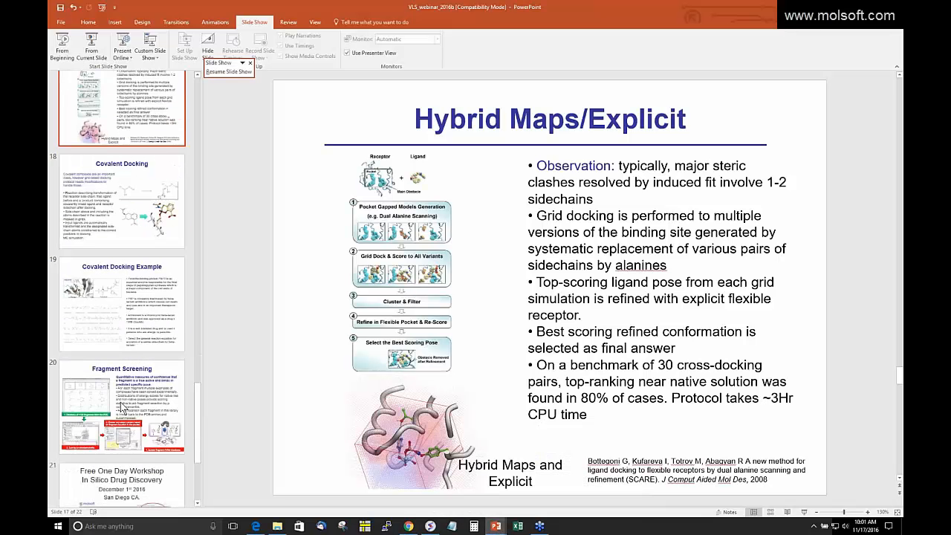
left_click(143, 396)
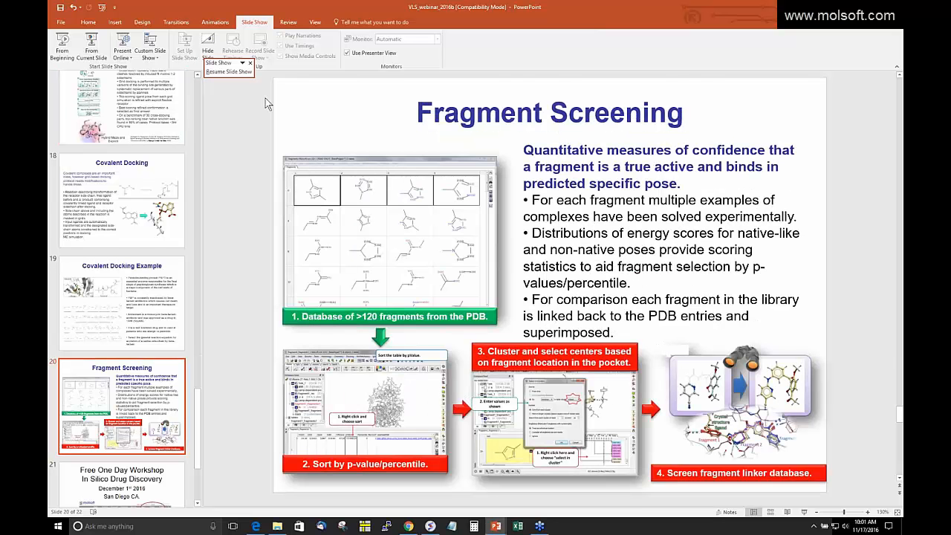
left_click(89, 48)
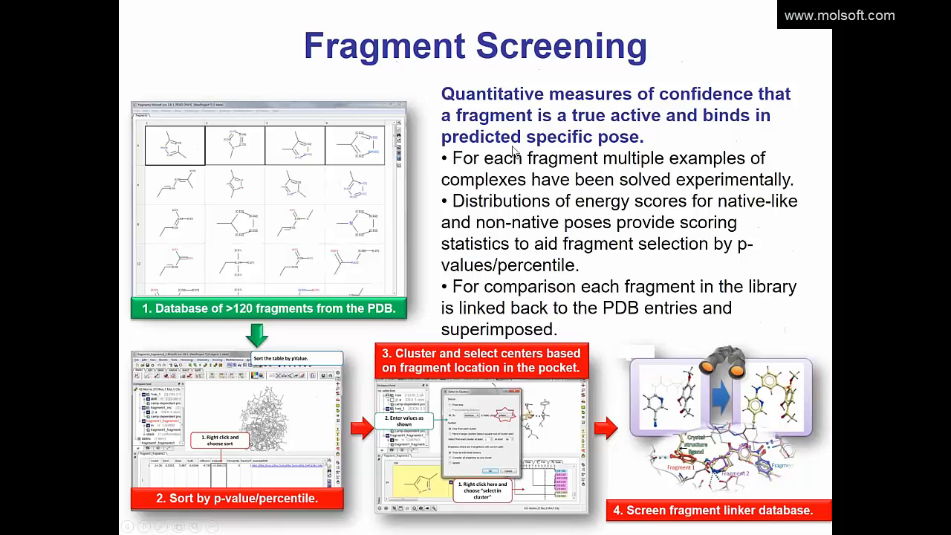